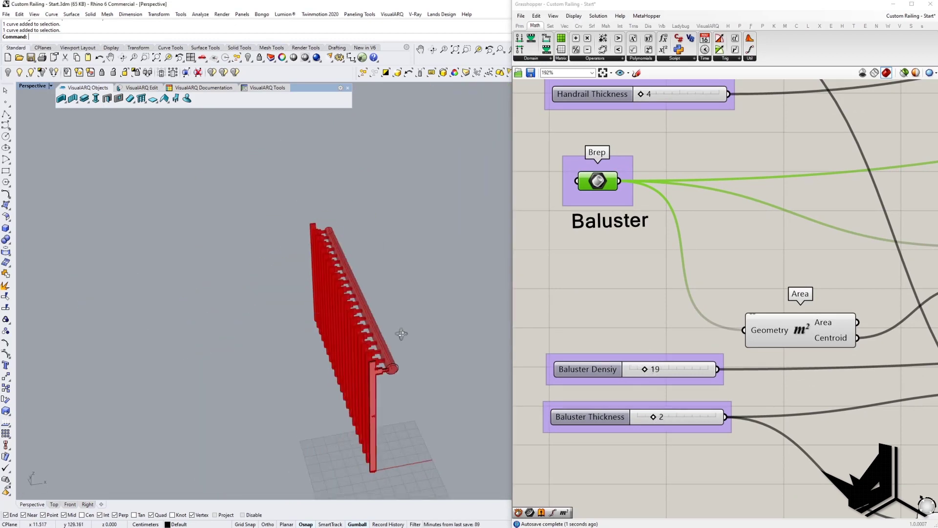
right_drag(402, 334, 342, 332)
right_drag(660, 93, 652, 200)
right_drag(377, 300, 324, 329)
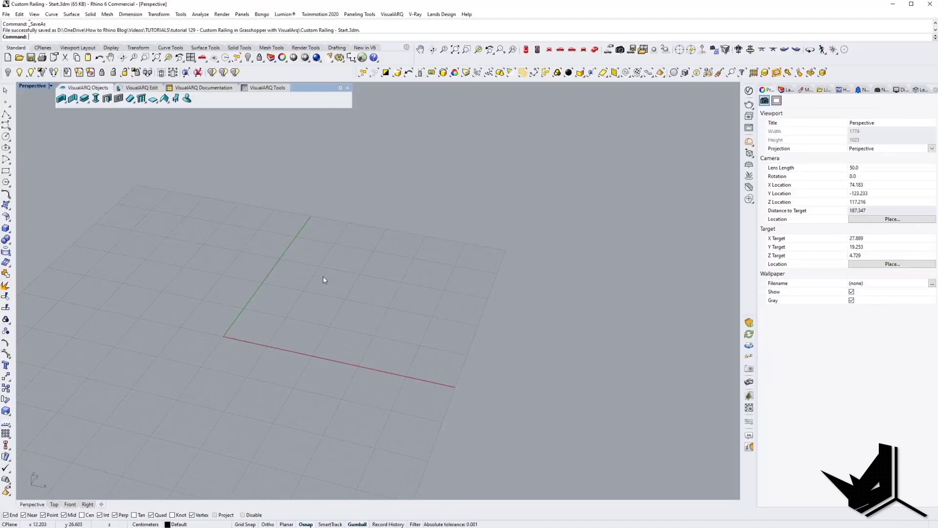
Draw a 5 cm horizontal line starting at the origin 0,0,0 in the Top view
click(525, 50)
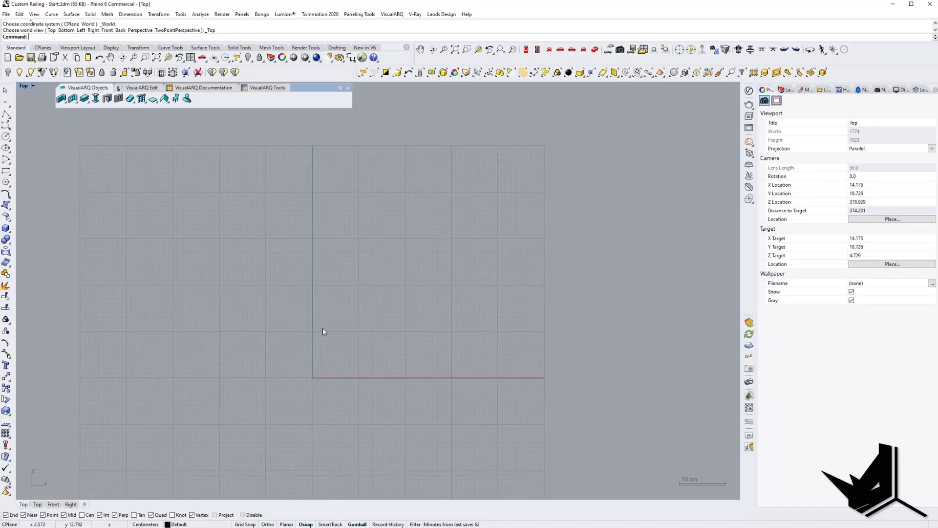
right_drag(350, 333, 321, 311)
scroll(307, 341, up, 4)
right_drag(291, 346, 309, 321)
scroll(335, 357, down, 4)
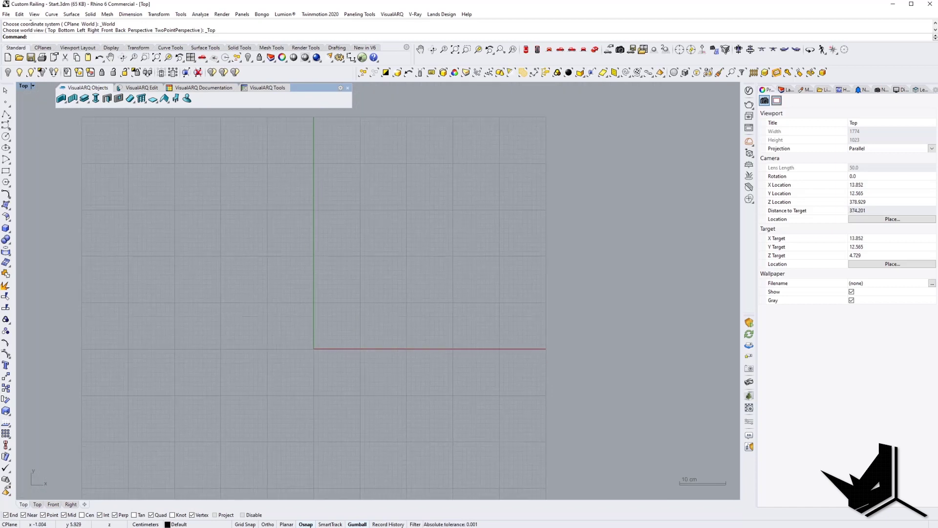
text(L)
key(Return)
text(0,0,0)
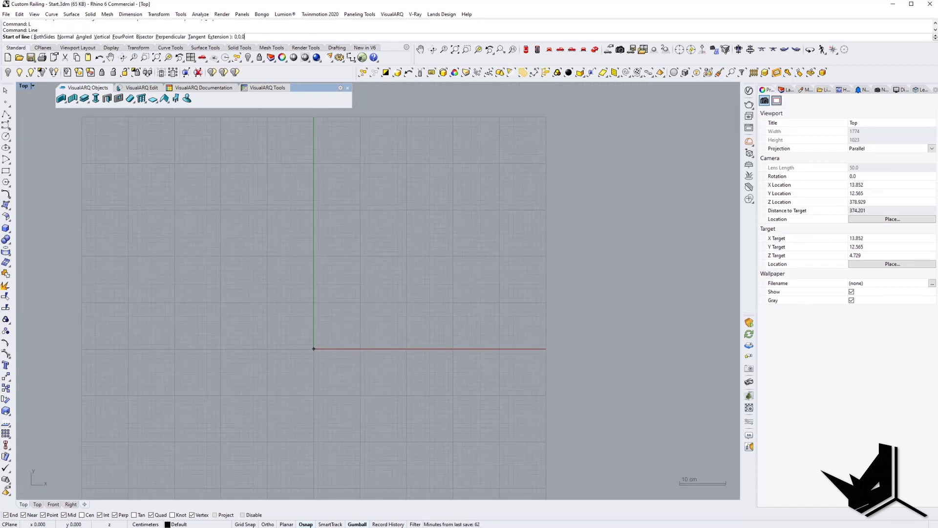
key(Return)
scroll(339, 345, up, 3)
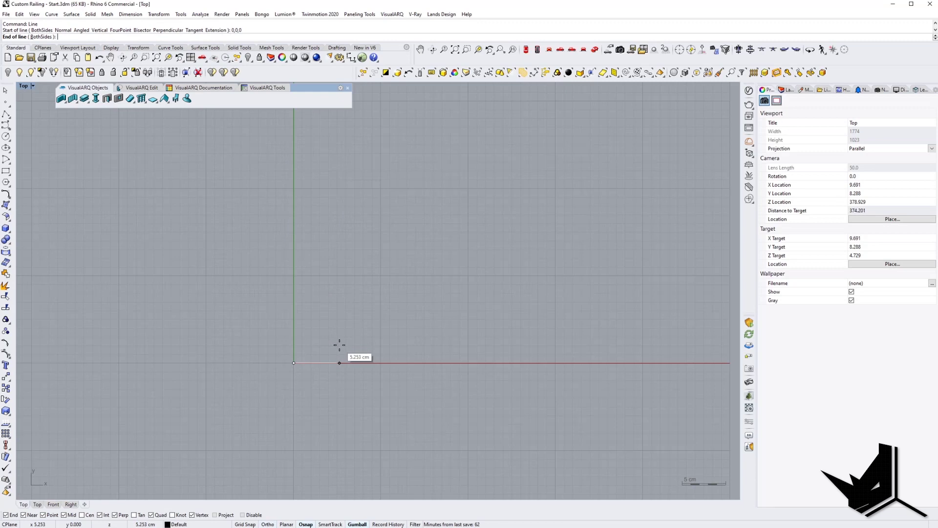
text(5)
key(Return)
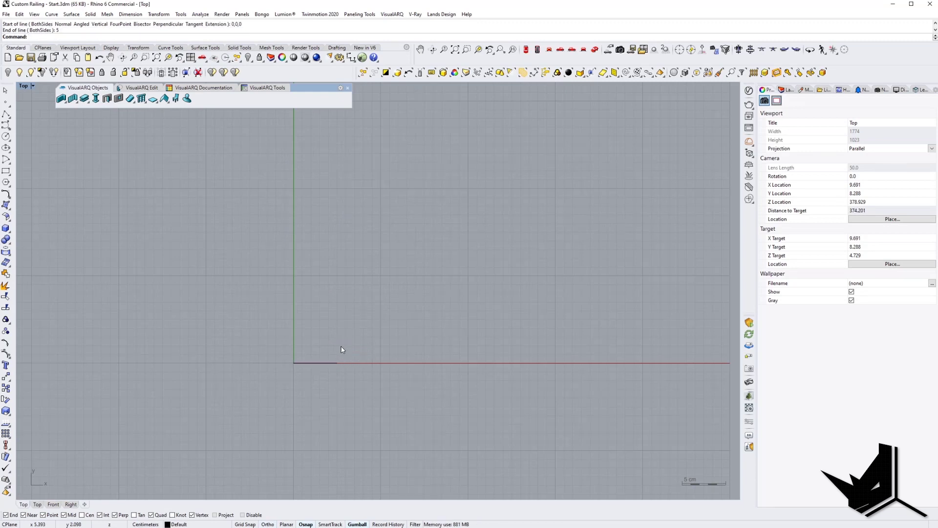
Move the 5 cm line so that its midpoint sits on the origin
drag(325, 353, 314, 375)
right_drag(317, 373, 327, 382)
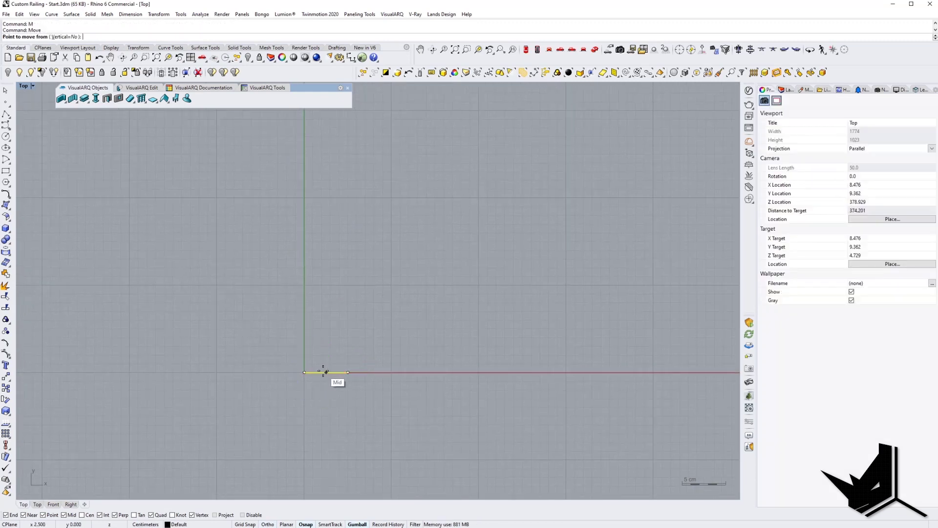
click(326, 372)
click(305, 373)
key(Escape)
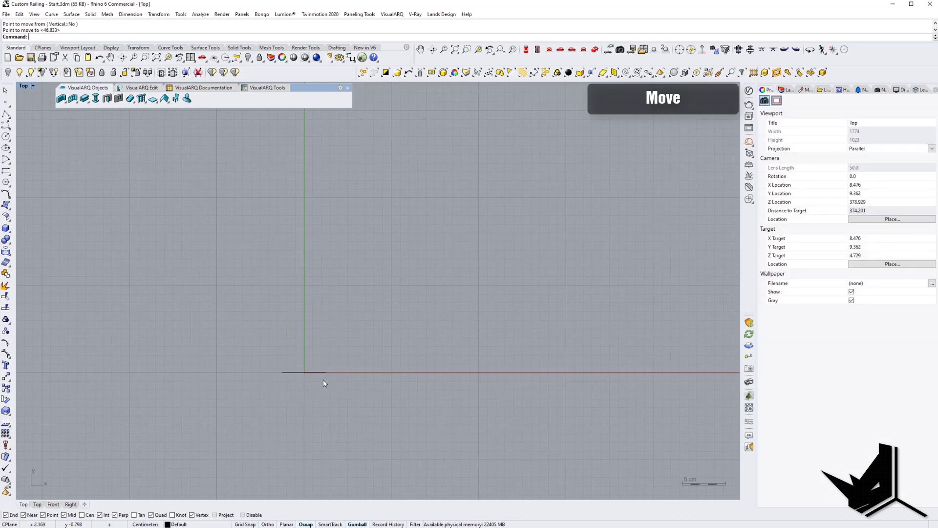
Draw a vertical line about 110 cm long upward from the right end of the 5 cm line
right_drag(323, 380, 325, 390)
text(l)
key(Return)
click(325, 382)
scroll(321, 380, down, 6)
mouse_move(332, 327)
right_down()
mouse_move(319, 384)
mouse_move(324, 315)
right_up()
click(322, 317)
Copy the short base line to the upper end of the vertical line
scroll(328, 308, down, 10)
drag(278, 313, 329, 367)
text(c)
key(Return)
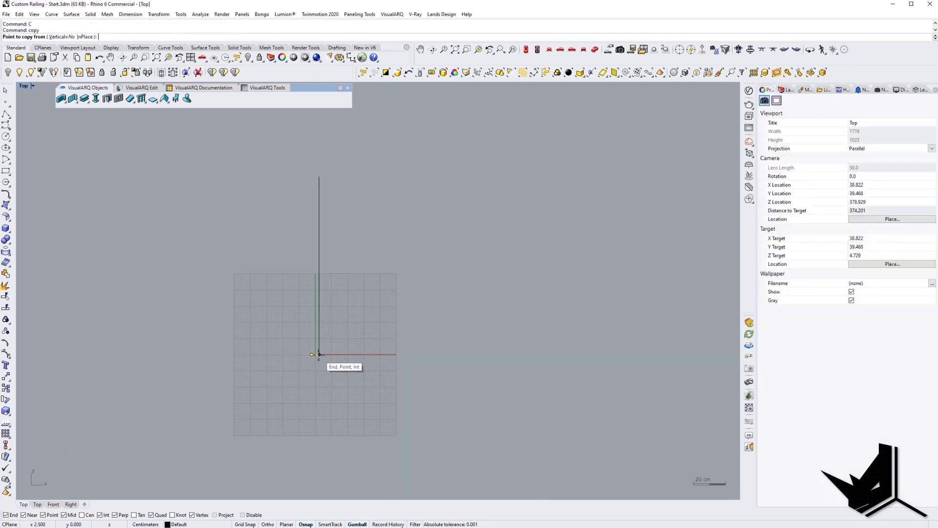
click(318, 354)
click(319, 176)
right_click(321, 182)
Copy the vertical line to the left end of the upper short line to close the rectangle
click(319, 184)
right_click(307, 186)
click(319, 176)
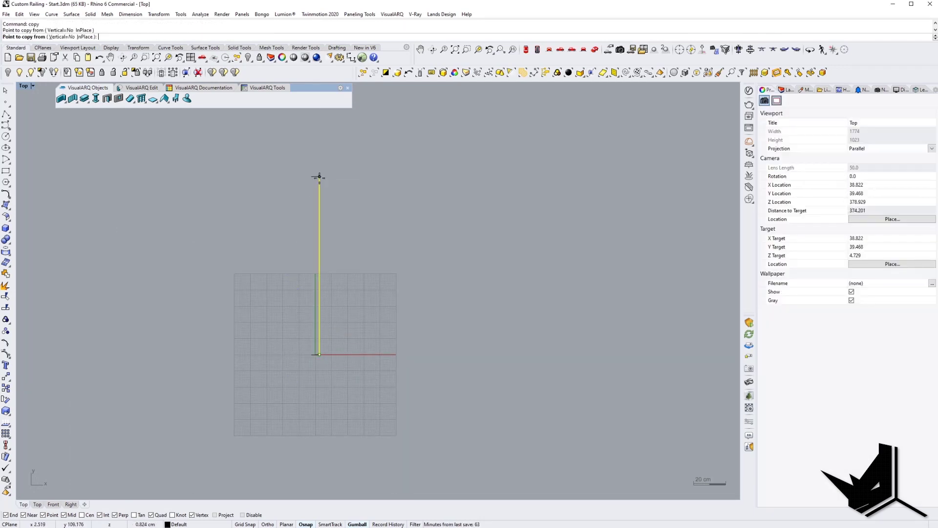
click(311, 176)
right_click(311, 176)
Join the four lines of the tall rectangle into one closed curve
drag(300, 161, 368, 365)
text(j)
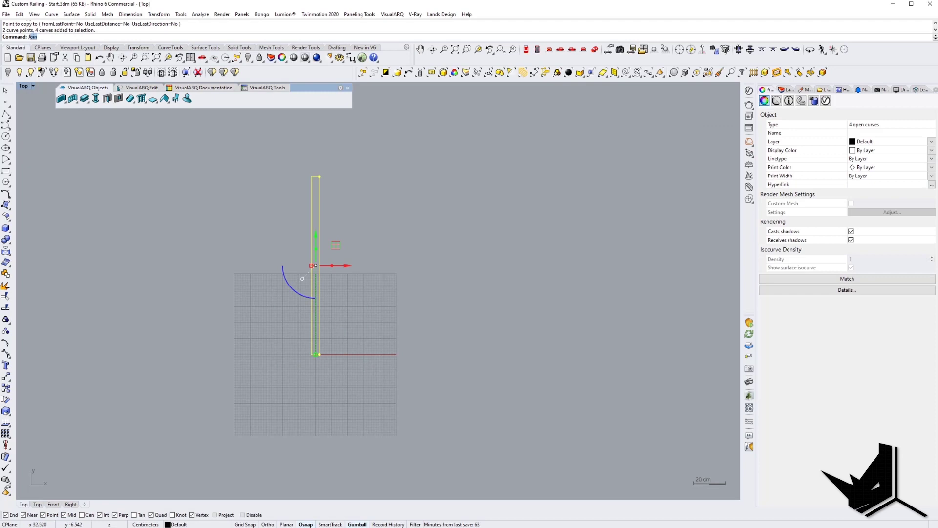
key(Return)
Draw a 100 cm vertical guide line upward from the midpoint of the rectangle's base
right_drag(323, 274, 267, 313)
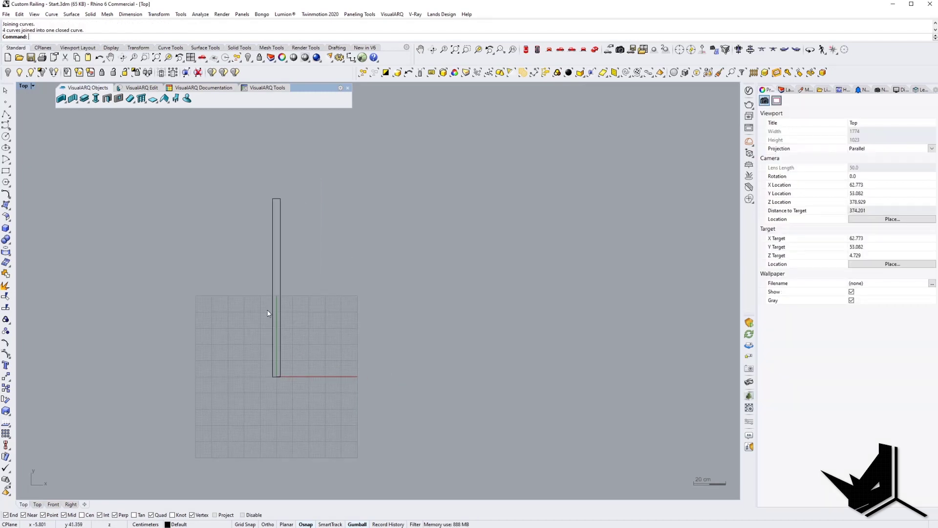
text(line)
key(Return)
click(276, 377)
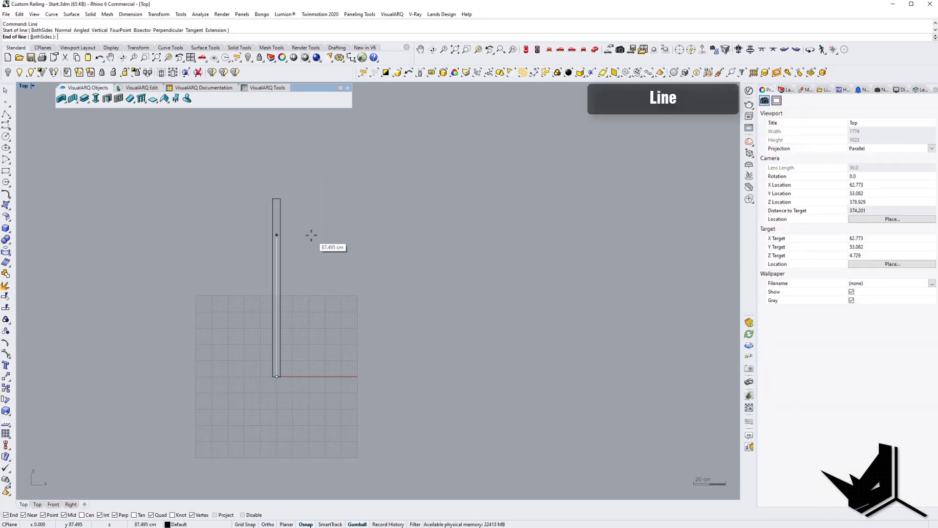
text(100)
key(Return)
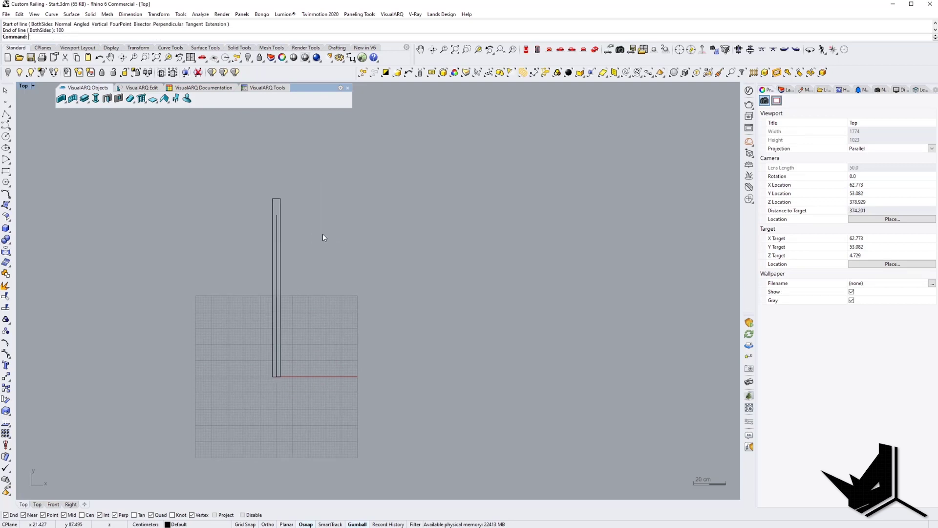
Draw a 15 cm horizontal guide line to the right from the upper end of the vertical guide line
scroll(296, 214, up, 2)
key(Return)
click(266, 214)
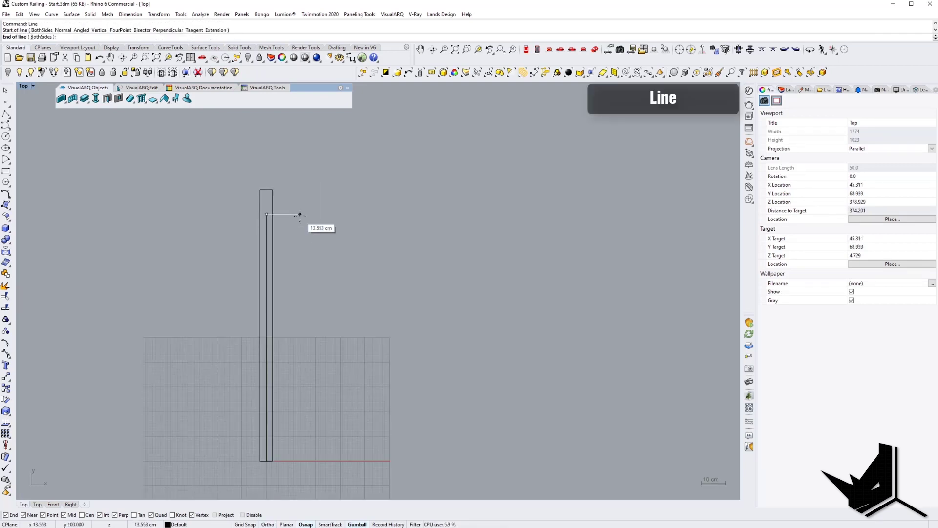
text(15)
key(Return)
Draw a circle of radius 5 cm centred on the free end of the horizontal guide line
right_drag(304, 215, 329, 239)
scroll(311, 236, up, 4)
text(Circle)
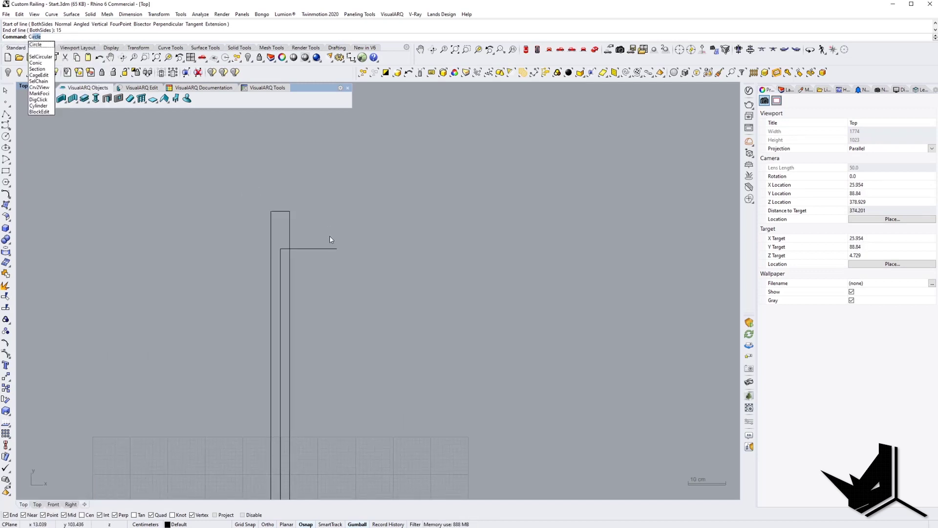
key(Return)
click(340, 248)
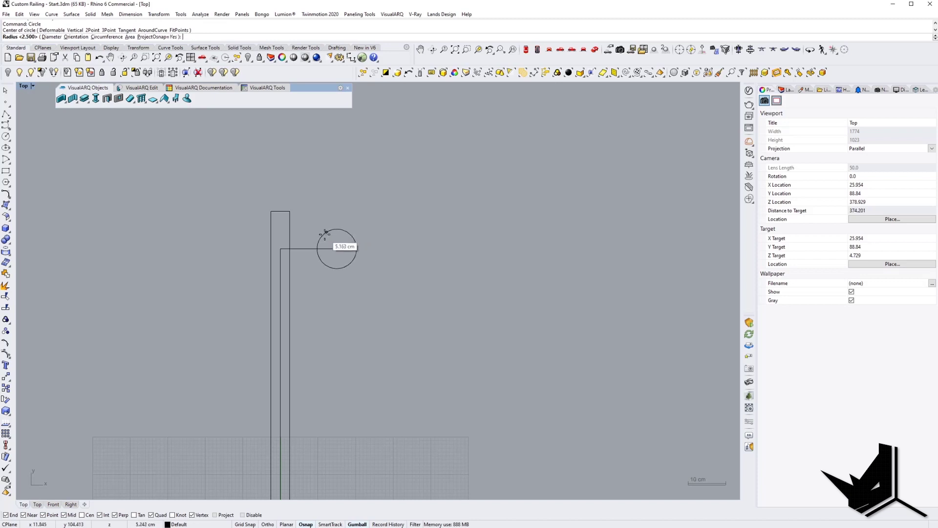
text(5)
key(Return)
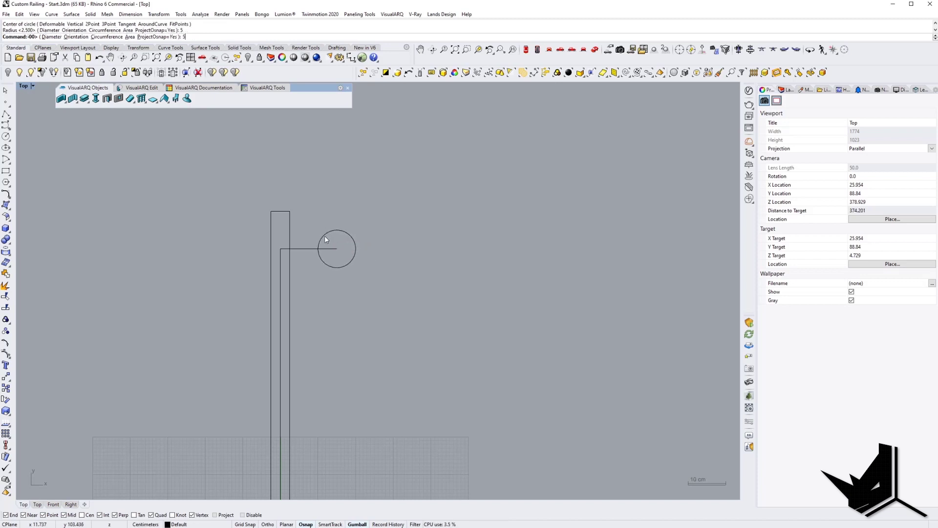
Draw a 5 cm square starting from the upper right corner of the tall rectangle
scroll(321, 229, down, 3)
click(310, 227)
scroll(318, 236, up, 4)
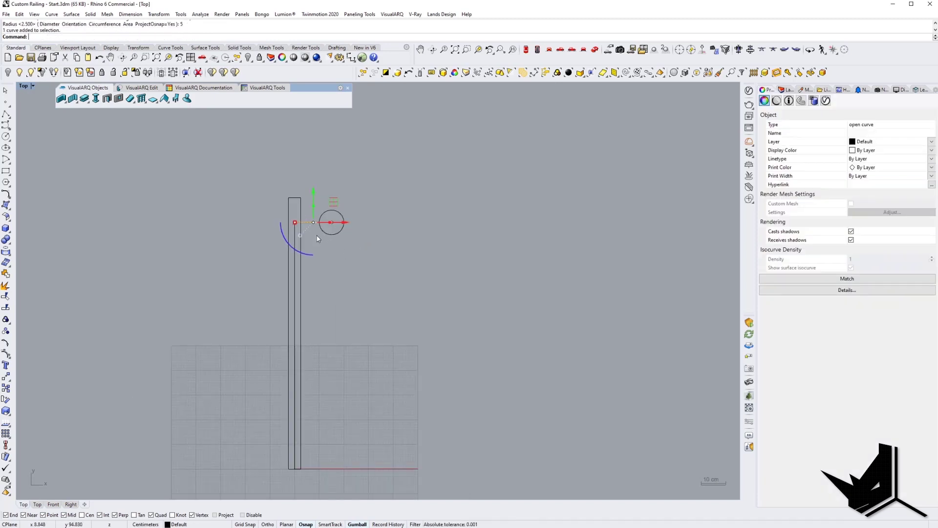
key(Escape)
scroll(312, 233, up, 6)
mouse_move(306, 207)
right_down()
mouse_move(312, 228)
mouse_move(298, 222)
right_up()
text(Rectangle)
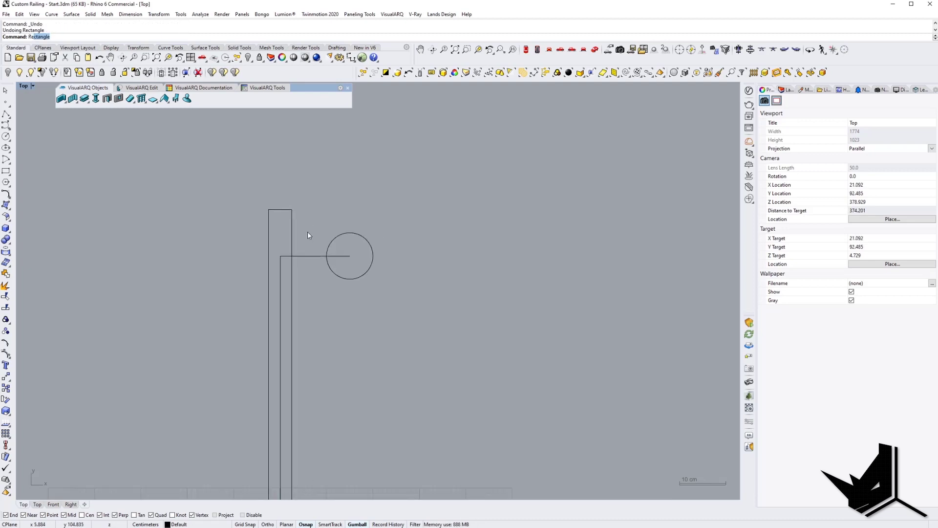
key(Return)
click(292, 209)
text(5)
key(Return)
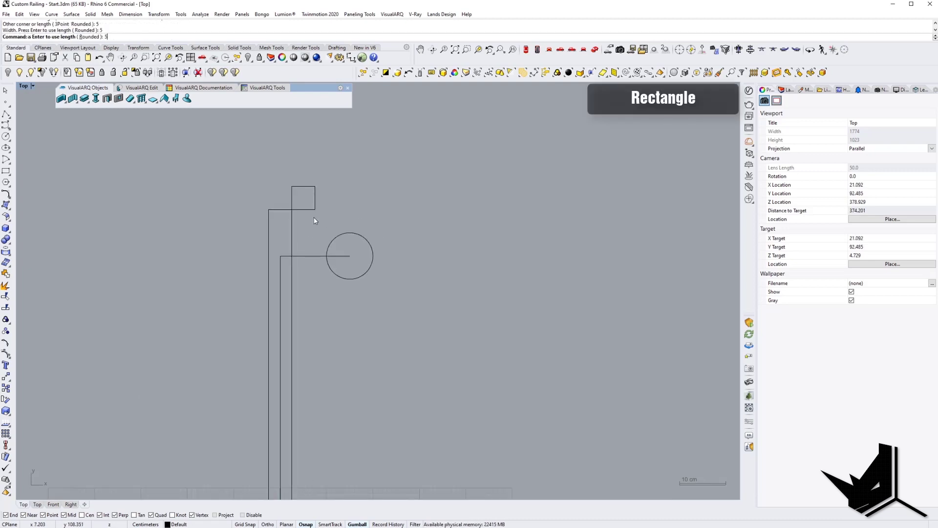
key(Return)
Move the square straight down by its right edge's midpoint onto the horizontal guide line
text(move)
key(Return)
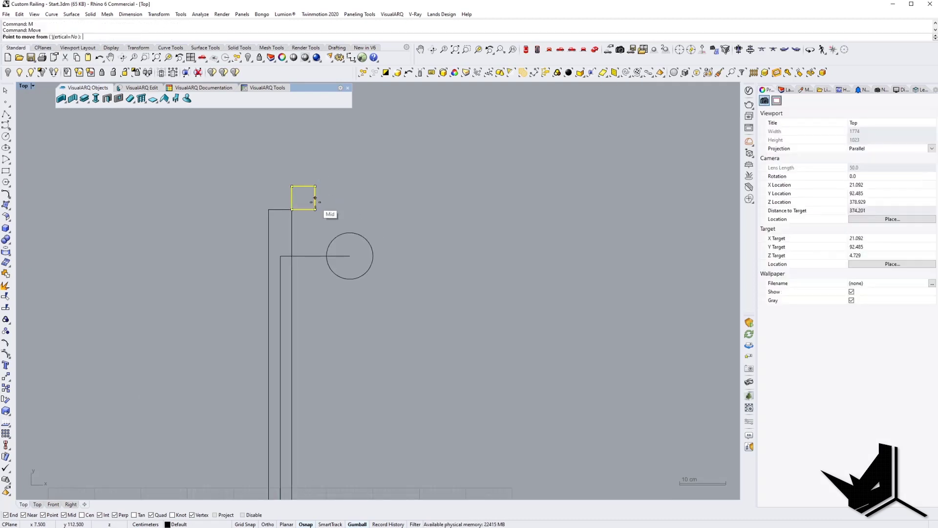
click(315, 198)
key(Escape)
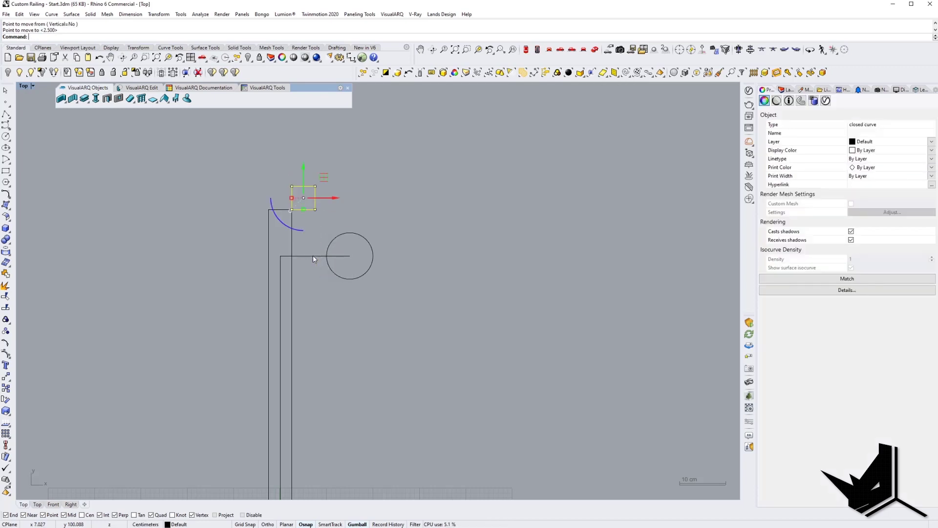
right_click(317, 222)
click(315, 198)
click(315, 256)
Copy the square so that the copy sits directly against its right side
scroll(313, 250, up, 6)
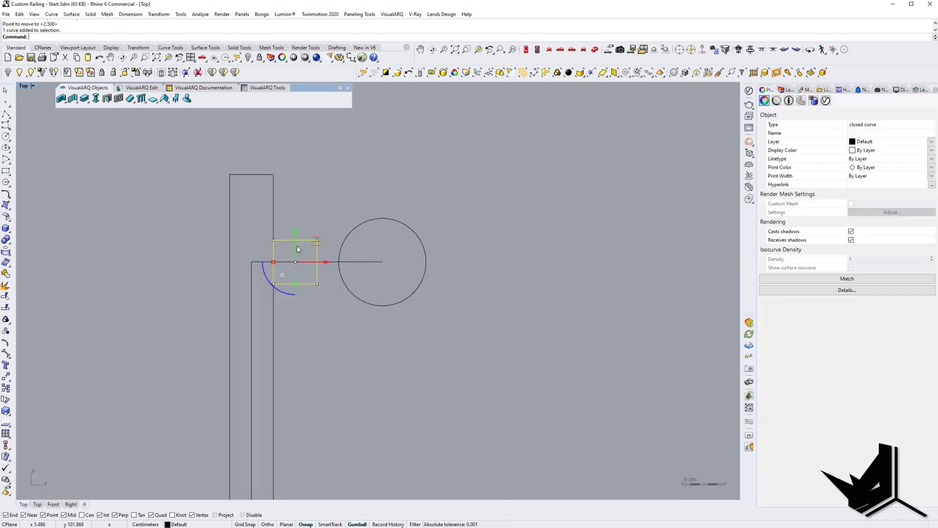
text(copy)
key(Return)
click(274, 240)
click(317, 240)
key(Return)
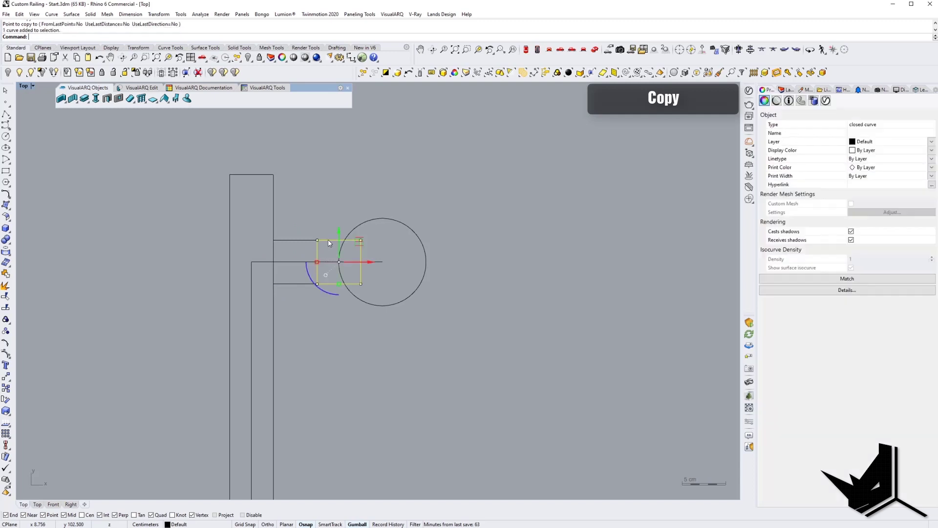
Scale the copied square vertically with Scale1D about its left edge's midpoint, bringing its upper corner to 1 cm from it
text(SCale1D)
key(Return)
click(317, 262)
click(317, 240)
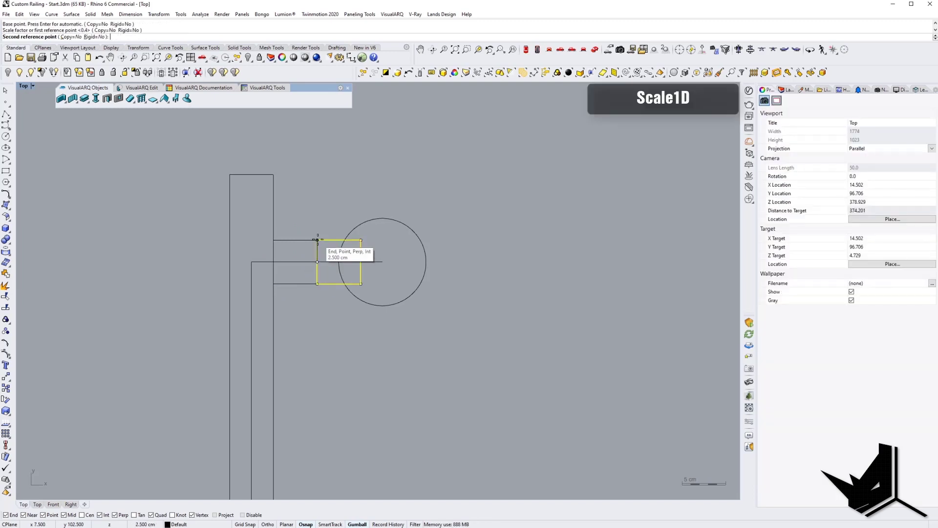
text(1)
key(Return)
key(Escape)
Check the square's upper side and the thin rectangle's right end by tracing lines between their corners
scroll(318, 245, down, 4)
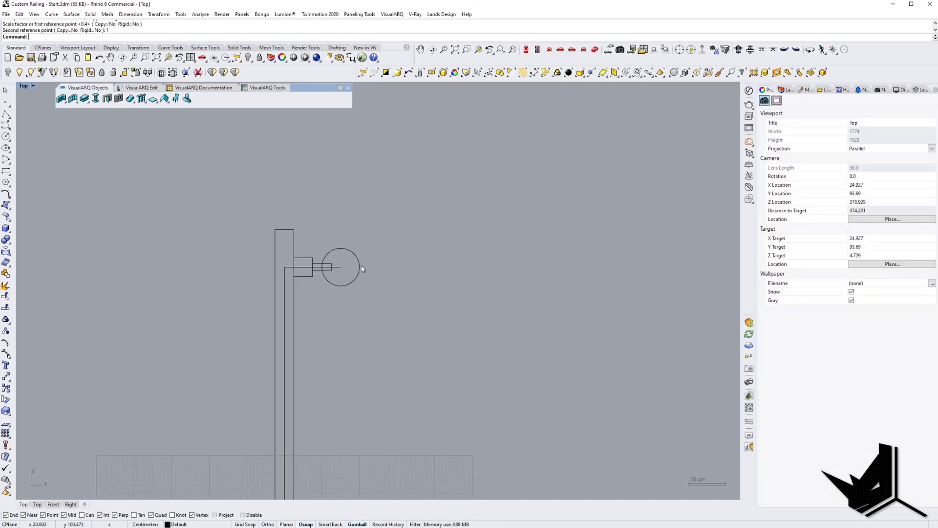
scroll(335, 266, up, 3)
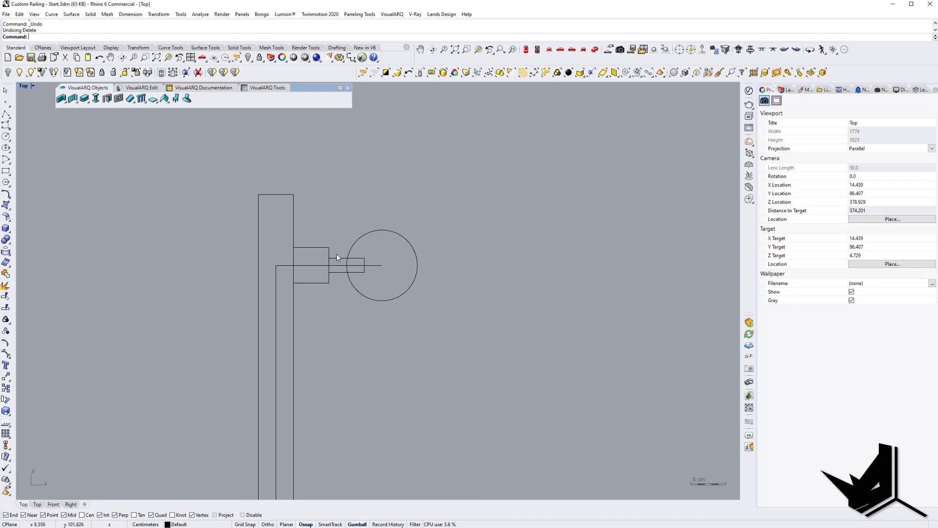
right_drag(311, 236, 342, 245)
scroll(343, 245, down, 6)
right_drag(369, 278, 360, 230)
scroll(357, 240, up, 7)
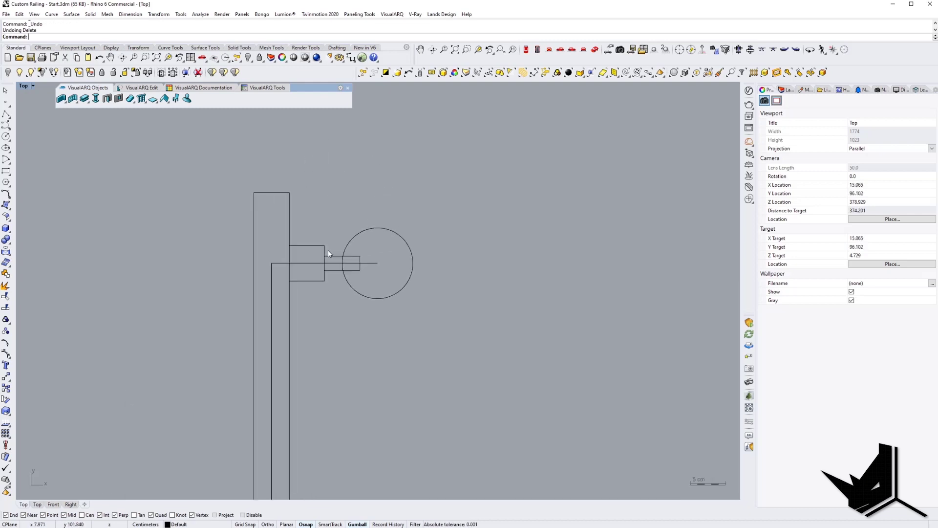
text(L)
key(Return)
click(303, 238)
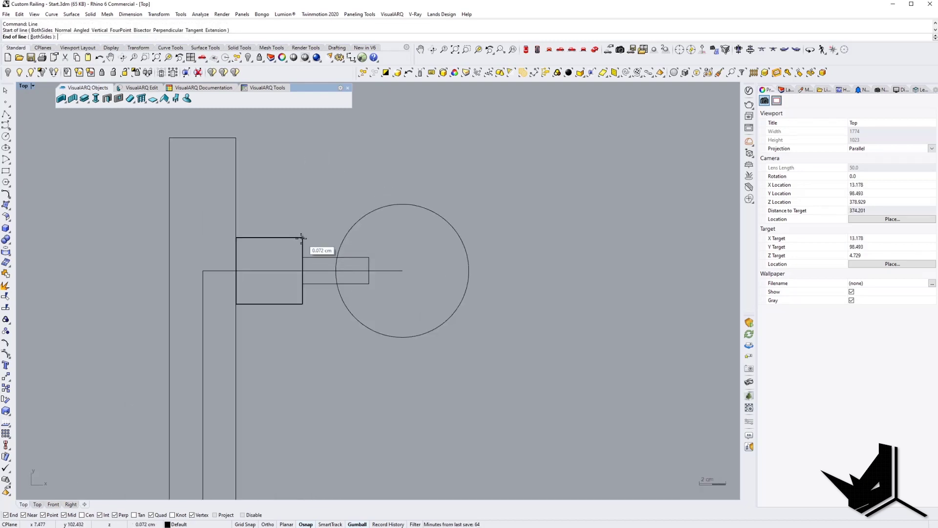
click(237, 238)
key(Return)
click(368, 258)
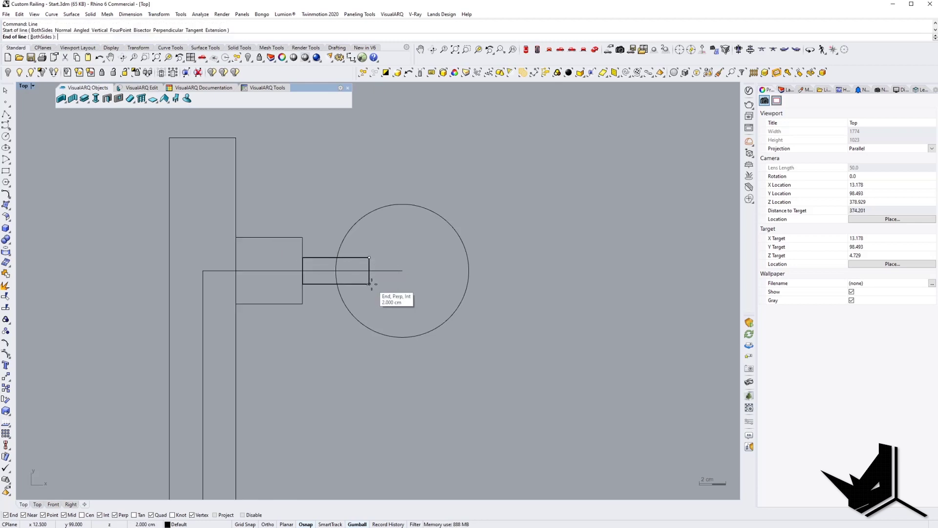
click(369, 284)
Delete the vertical and horizontal guide lines, keeping the rectangles and the circle
drag(409, 275, 377, 257)
scroll(377, 257, down, 6)
key(Delete)
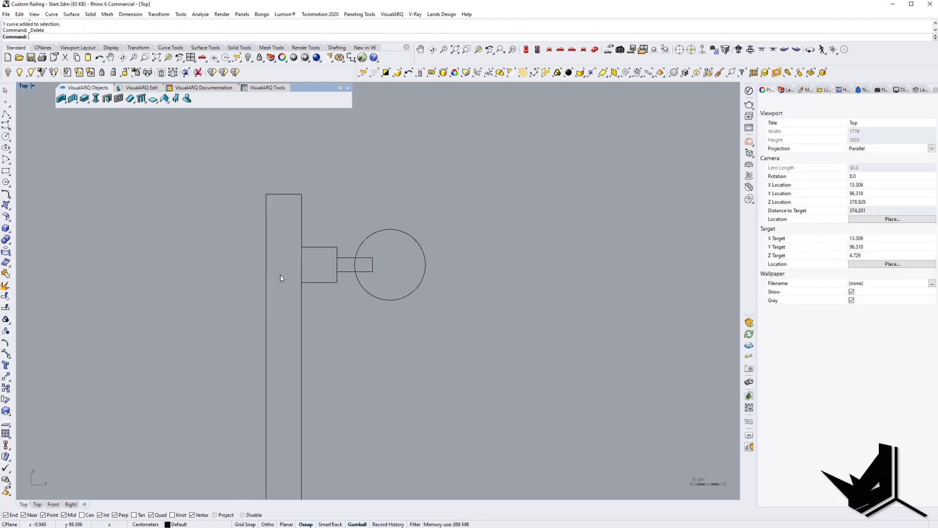
Combine the tall rectangle, the square and the thin rectangle into one closed baluster outline with CurveBoolean, keeping the circle separate
scroll(280, 277, down, 6)
drag(363, 388, 362, 389)
scroll(317, 228, up, 4)
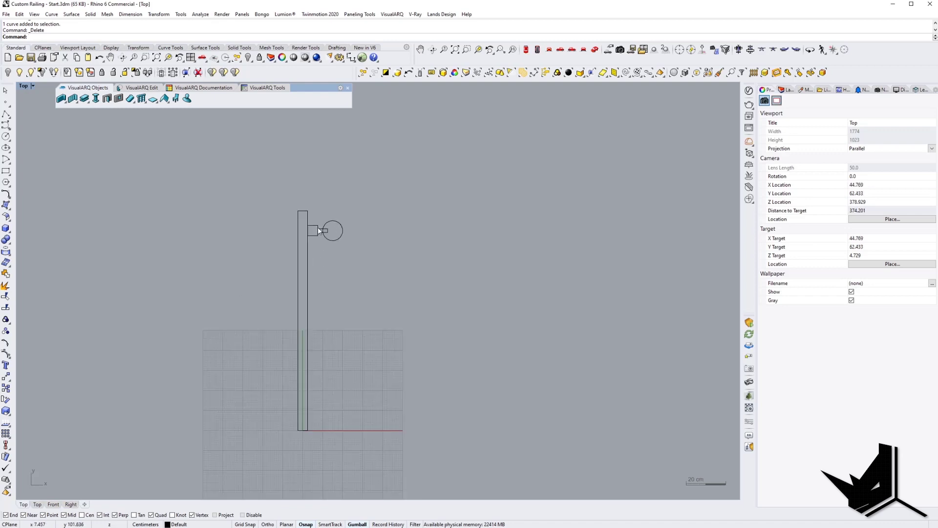
scroll(254, 190, down, 2)
drag(229, 156, 317, 474)
right_drag(310, 232, 323, 241)
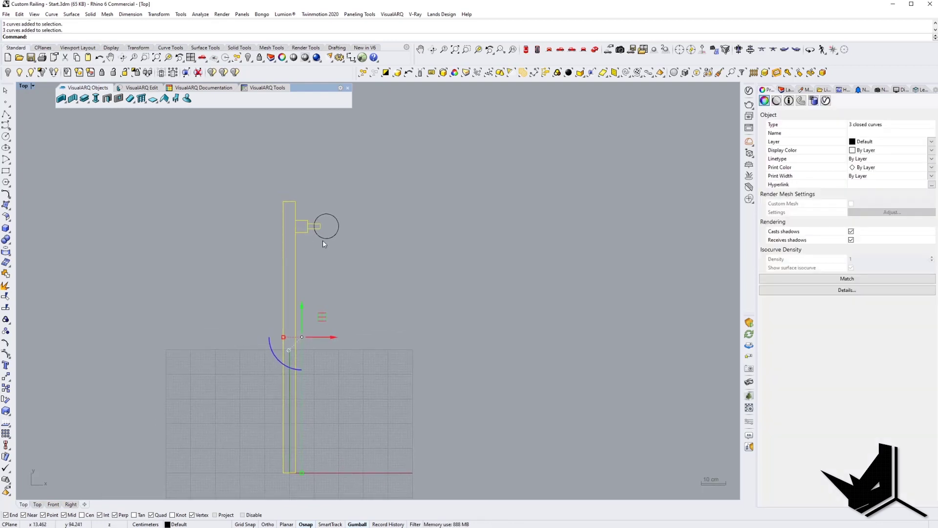
text(urveBoolean)
key(Return)
scroll(294, 226, up, 2)
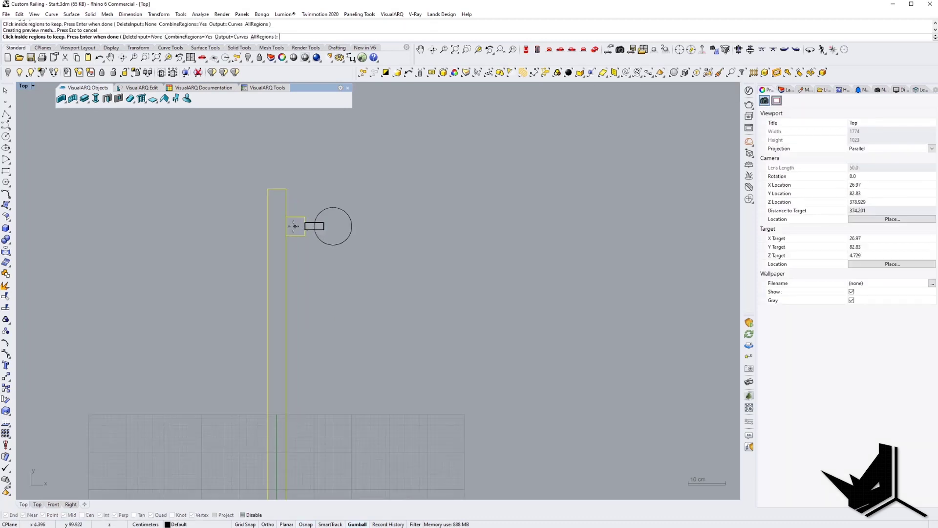
click(277, 228)
key(Return)
Delete the three original rectangles, keeping the merged baluster outline and the handrail circle
scroll(306, 229, up, 12)
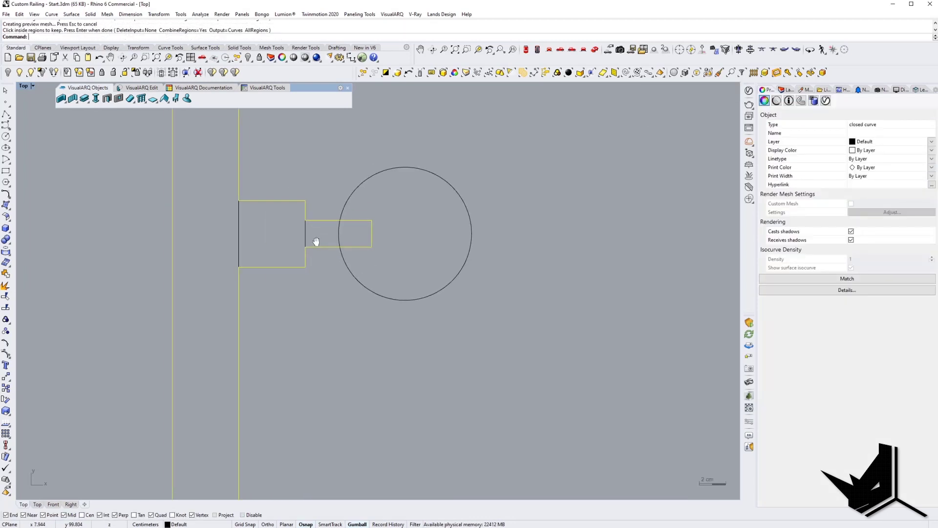
drag(323, 234, 226, 231)
key(Delete)
scroll(363, 275, down, 18)
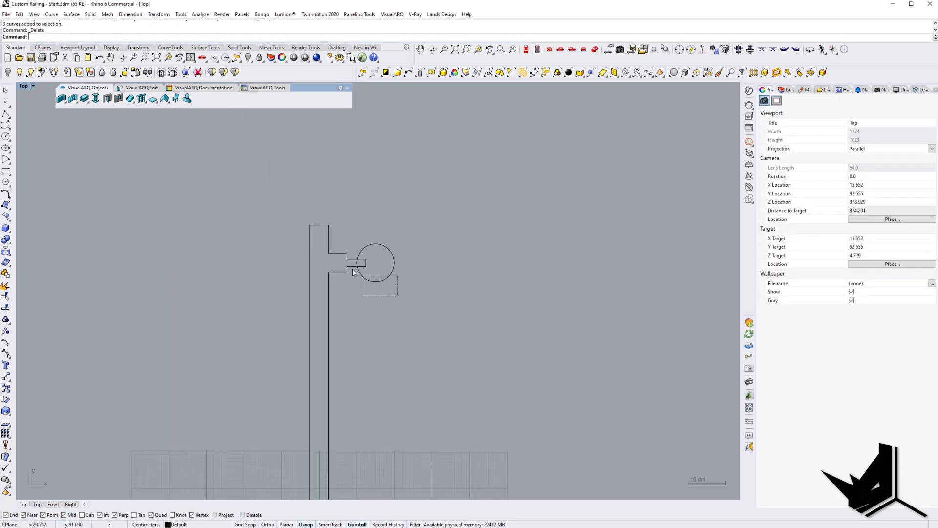
In the Perspective view, rotate the baluster outline and circle upright with Rotate3D about the outline's bottom edge
key(ctrl+a)
right_drag(442, 223, 404, 222)
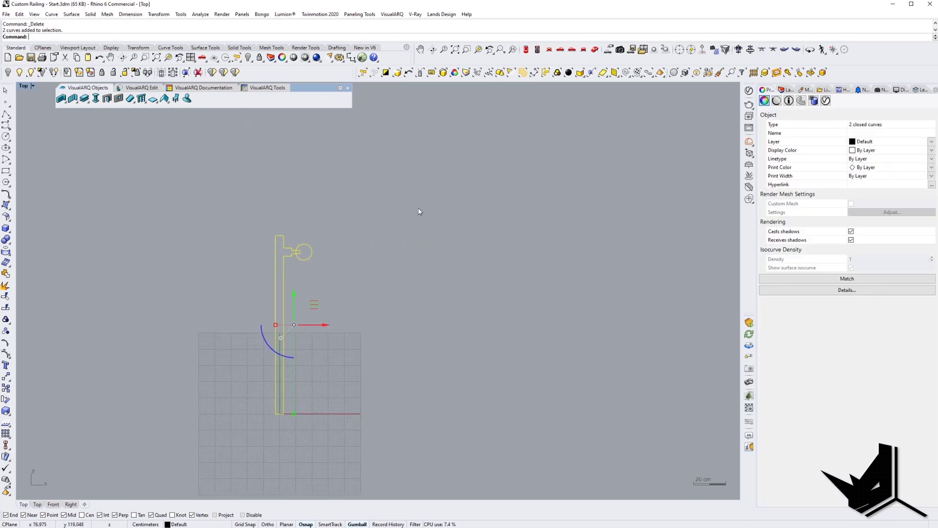
click(594, 50)
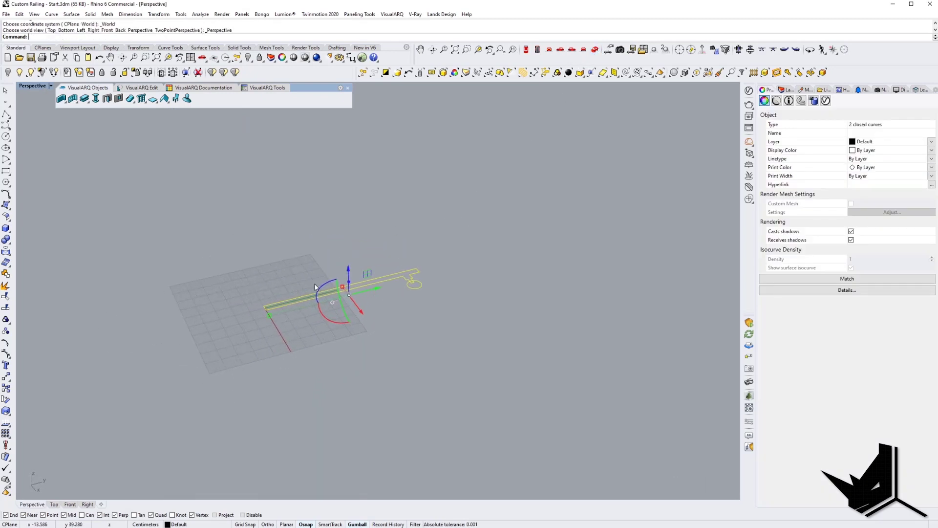
text(R3)
key(Return)
scroll(272, 288, up, 7)
click(261, 336)
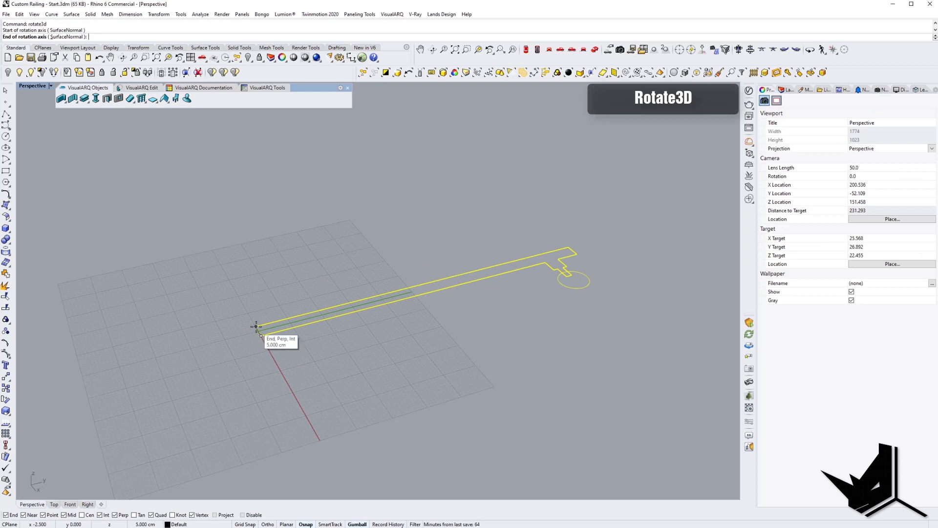
click(256, 326)
click(289, 327)
shift+click(268, 262)
key(Escape)
scroll(279, 280, down, 10)
right_drag(280, 282, 357, 301)
drag(239, 206, 321, 368)
scroll(336, 379, up, 5)
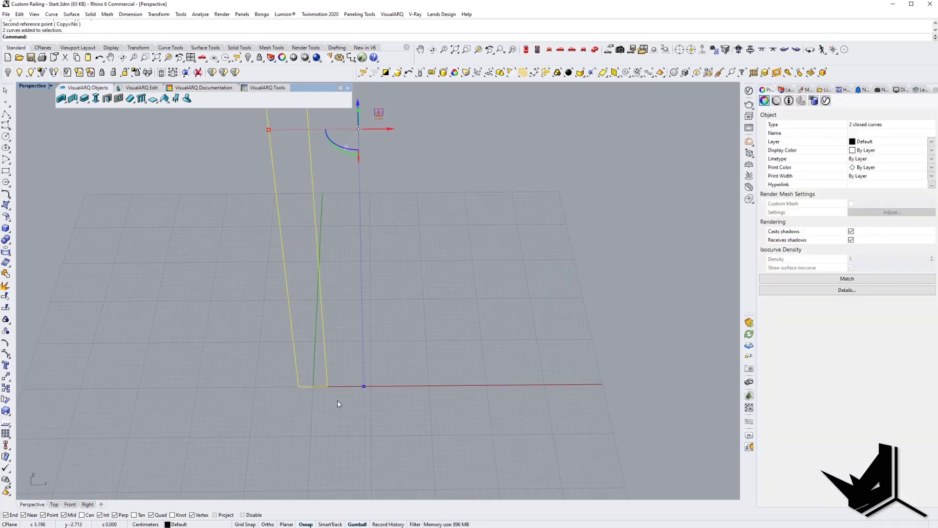
scroll(305, 335, down, 8)
key(Escape)
Create a planar surface from the closed baluster outline with PlanarSrf
right_drag(306, 335, 342, 331)
scroll(288, 253, up, 9)
click(328, 248)
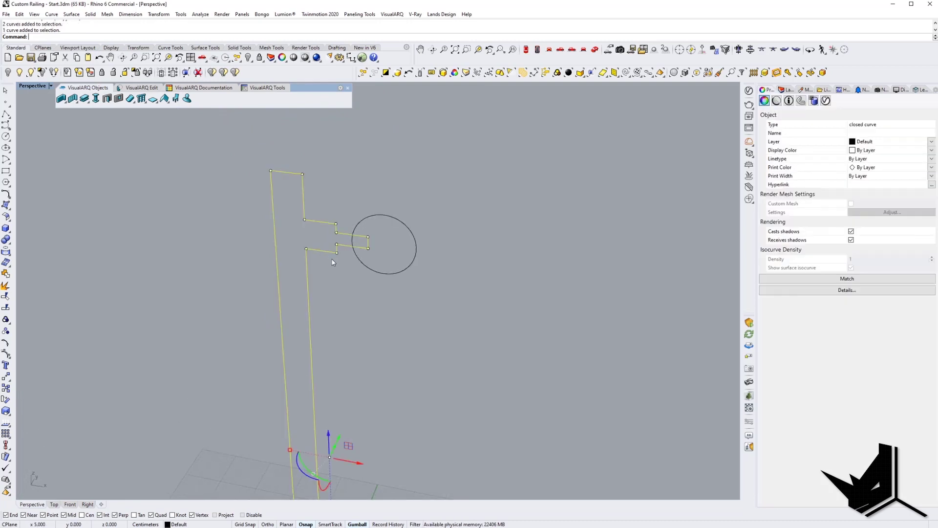
scroll(333, 264, down, 8)
right_drag(337, 278, 370, 283)
scroll(371, 282, down, 1)
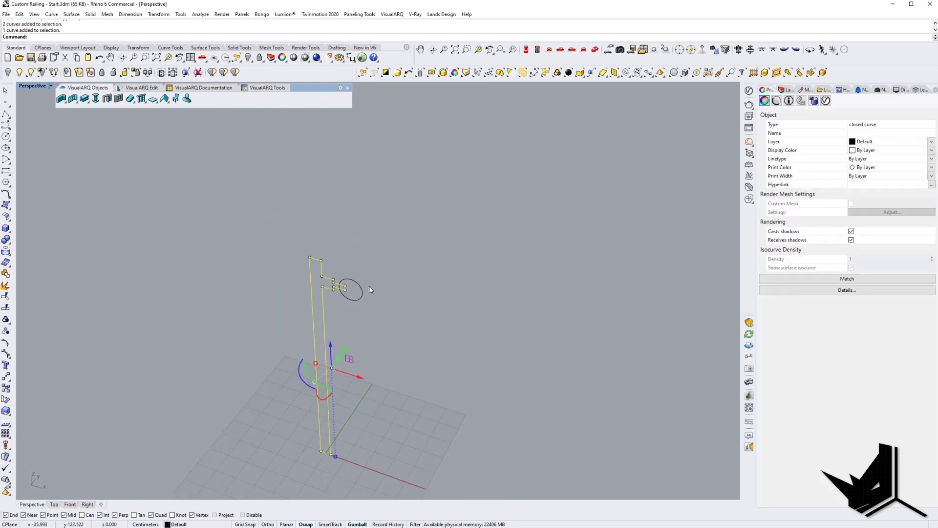
text(PS)
key(Return)
key(Escape)
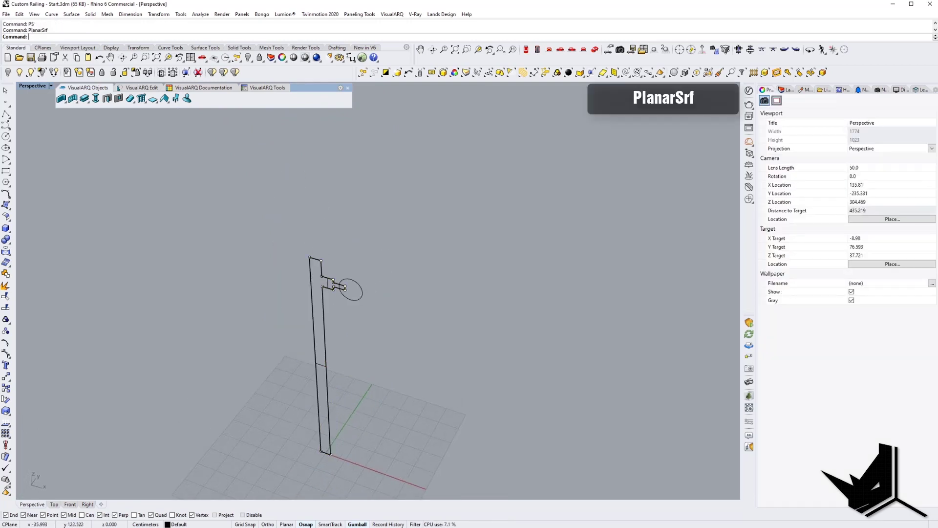
Switch the Perspective viewport to shaded display and open Grasshopper beside the model
text(SD)
key(Return)
mouse_move(361, 286)
right_down()
mouse_move(386, 269)
mouse_move(372, 274)
right_up()
scroll(319, 270, down, 4)
mouse_move(427, 288)
shift+right_down()
mouse_move(319, 270)
mouse_move(349, 262)
mouse_move(375, 283)
mouse_move(278, 264)
mouse_move(279, 273)
shift+right_up()
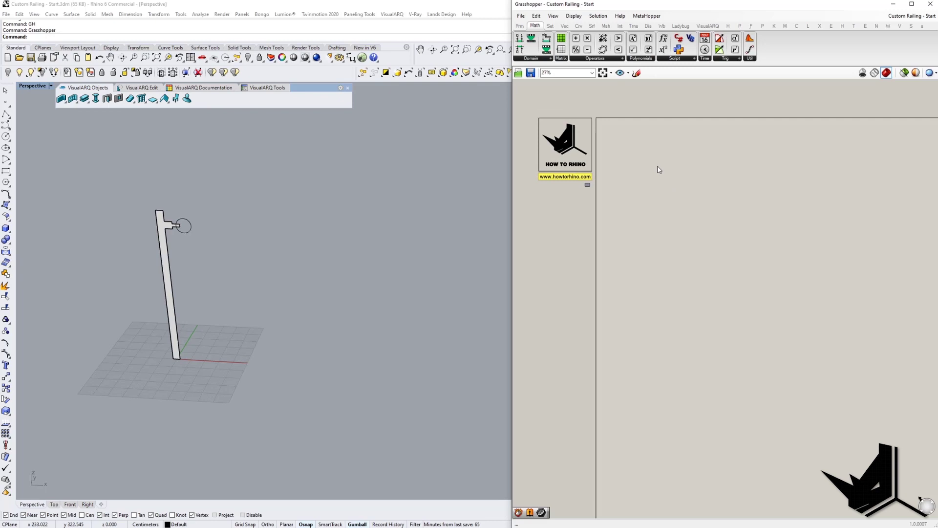
Add a Curve parameter to the Grasshopper canvas and label it with a scribble reading "Path Curve"
right_drag(658, 169, 641, 164)
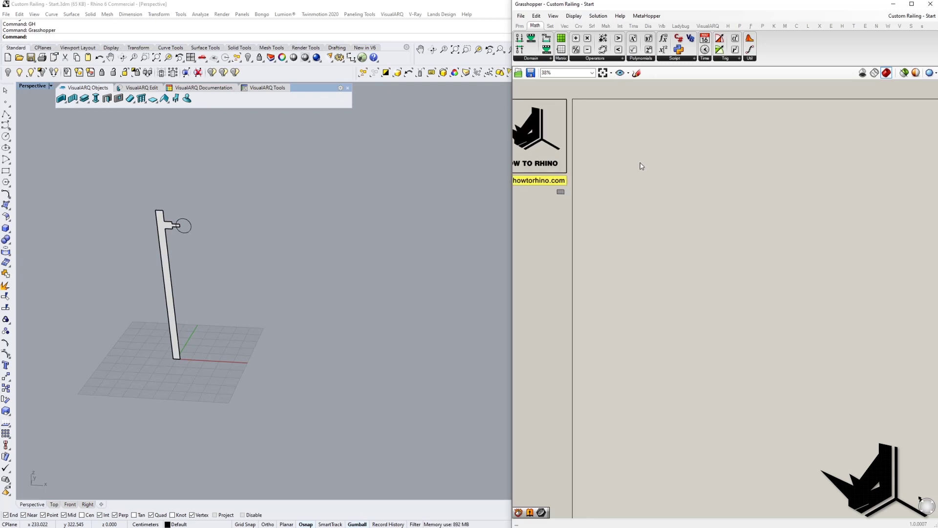
double_click(639, 154)
text(s)
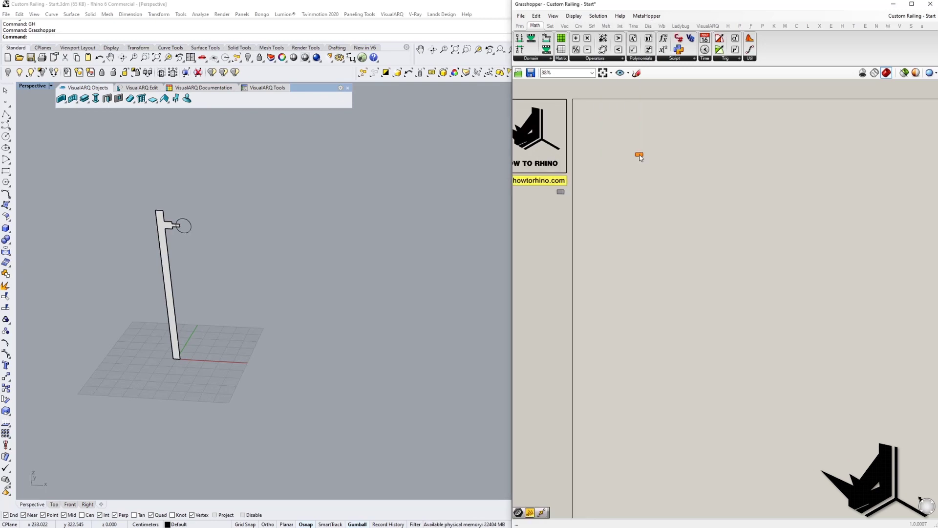
double_click(588, 189)
text(scri)
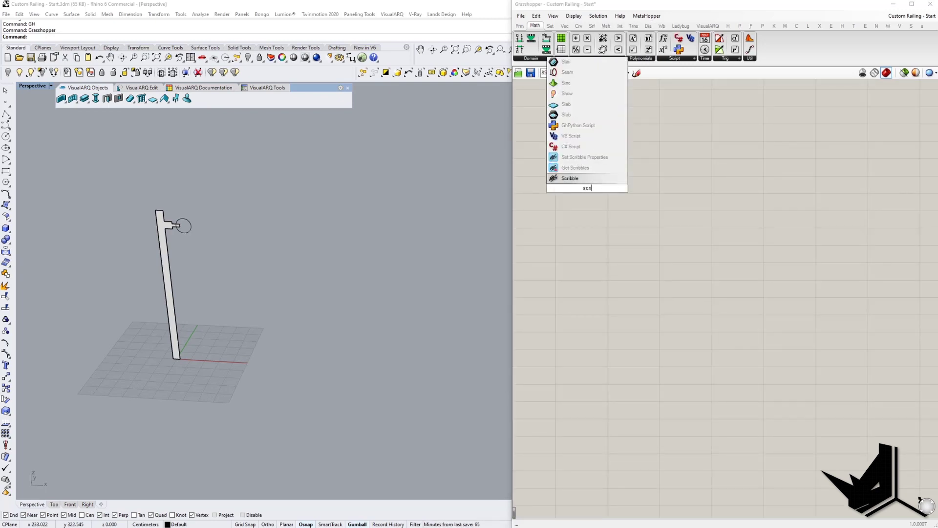
key(Return)
double_click(589, 190)
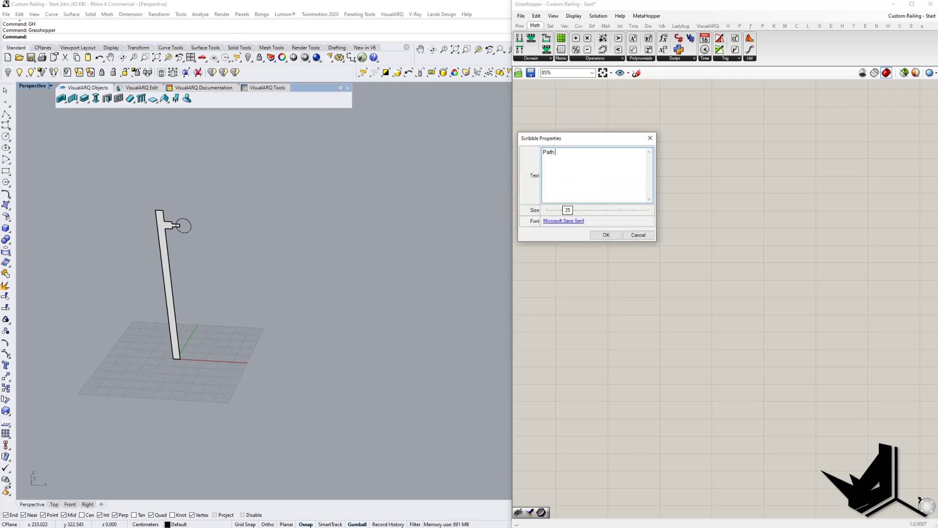
click(606, 235)
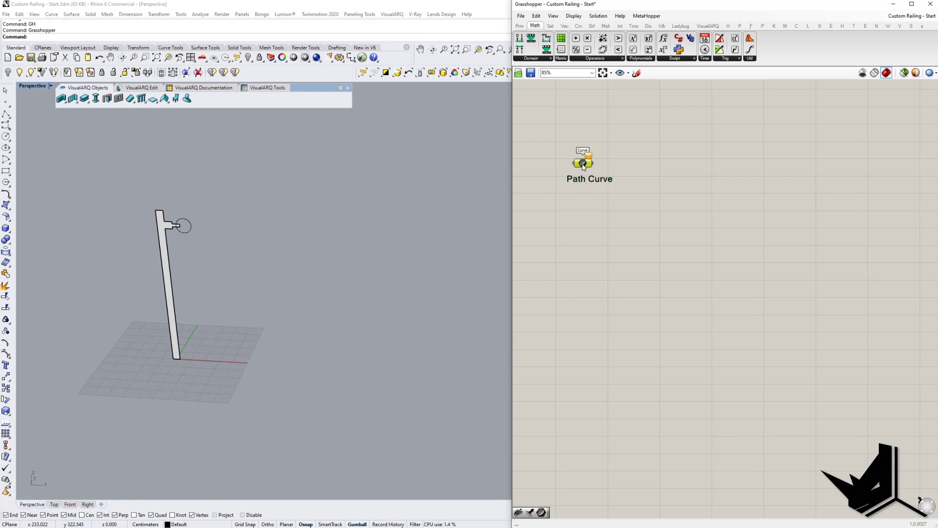
Add a Brep parameter below the curve and name it Baluster, and name the Curve parameter Path Curve
double_click(587, 260)
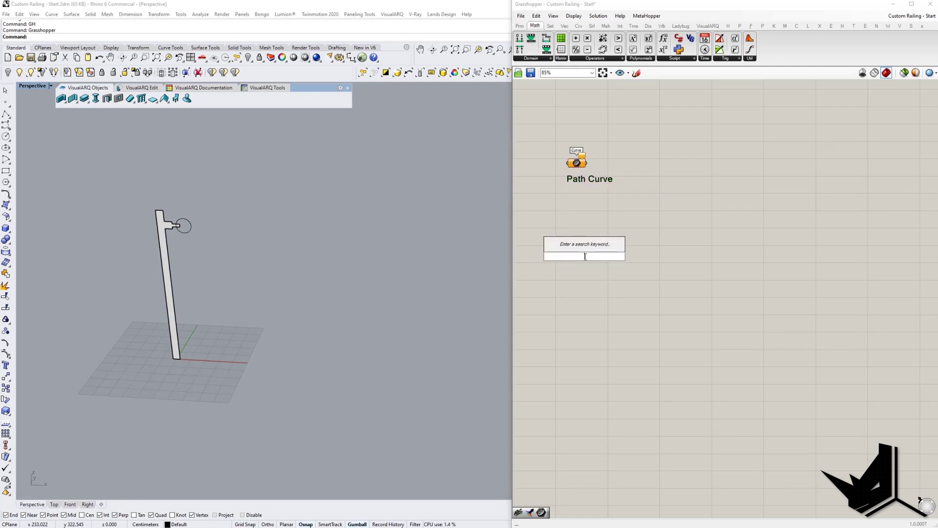
text(brep)
key(Return)
drag(585, 256, 582, 253)
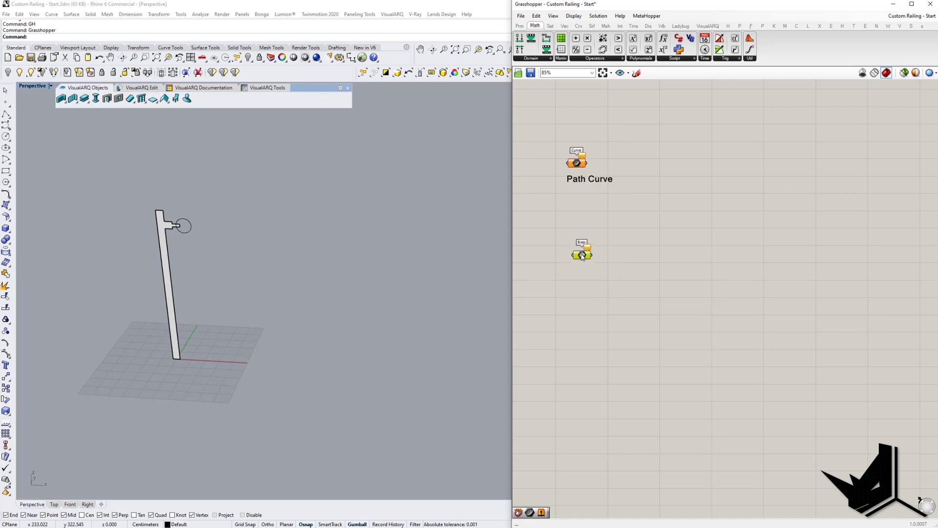
right_click(578, 251)
text(Baol)
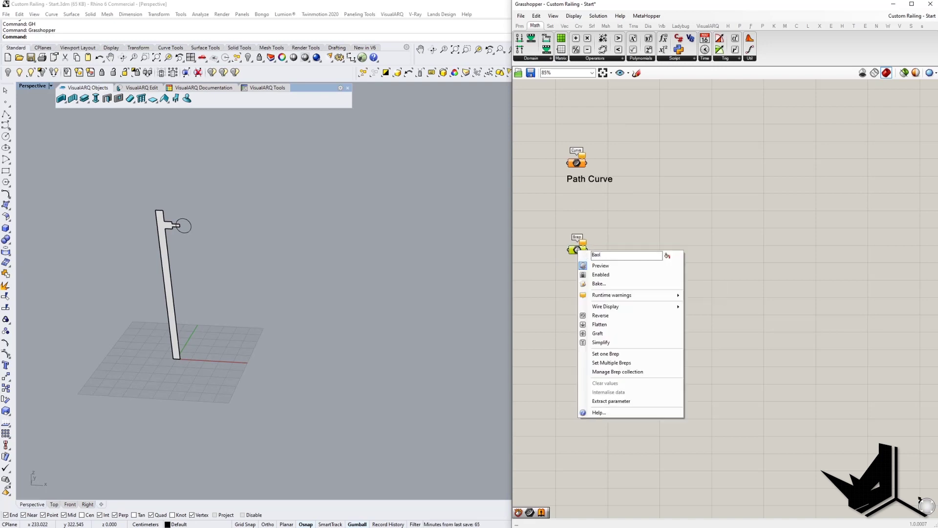
text(uster)
key(Return)
right_click(577, 163)
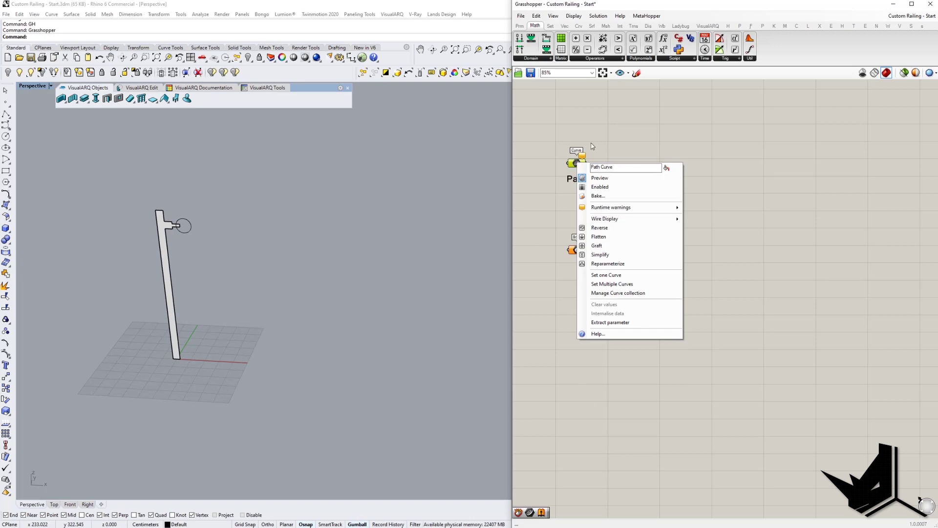
key(Return)
Copy the scribble label below the Brep parameter and change the copy's text to "Baluster"
drag(551, 131, 635, 289)
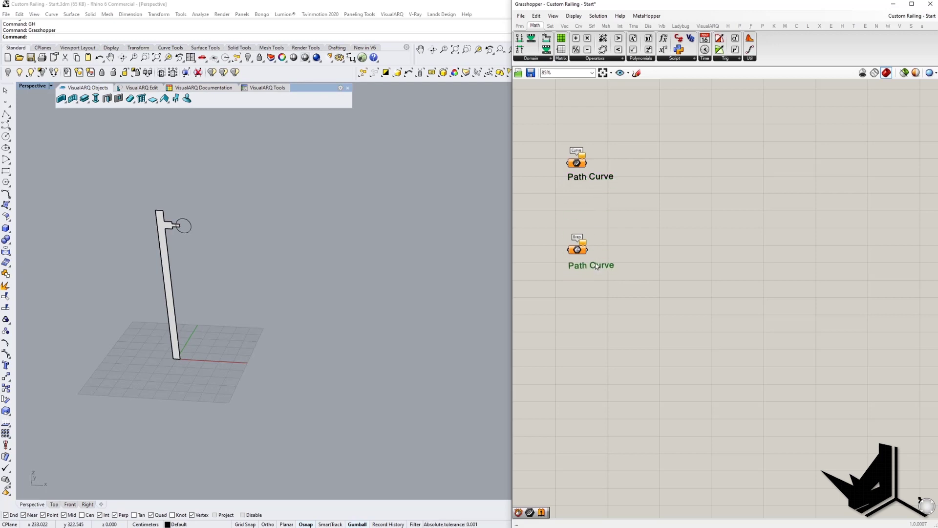
double_click(594, 264)
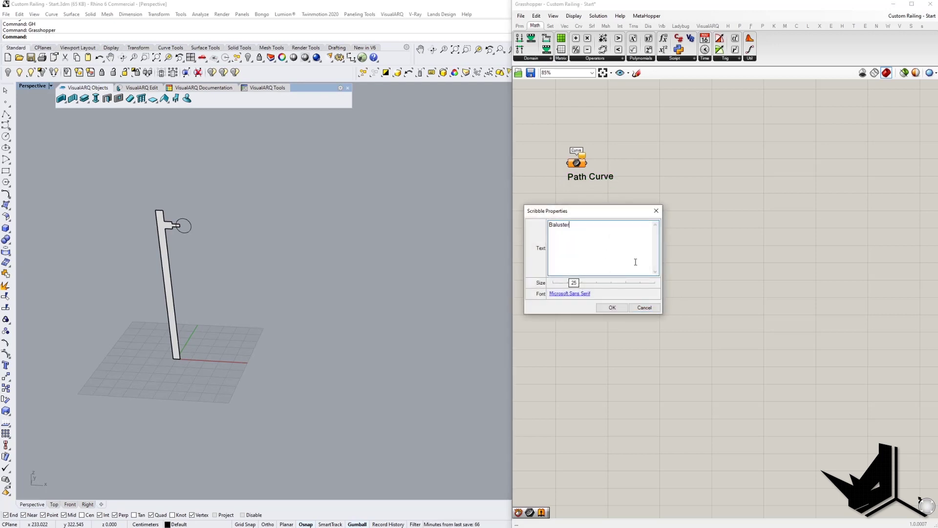
text(Baluster)
click(612, 307)
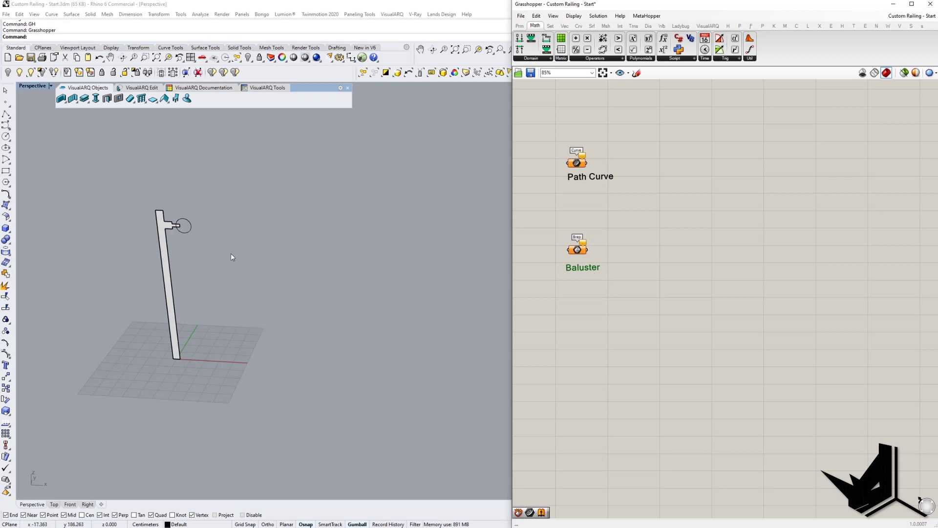
Reference the planar baluster surface from Rhino in the Baluster Brep parameter with Set one Brep
right_drag(231, 253, 318, 288)
scroll(243, 279, up, 6)
click(256, 257)
scroll(248, 261, down, 4)
right_drag(379, 271, 386, 271)
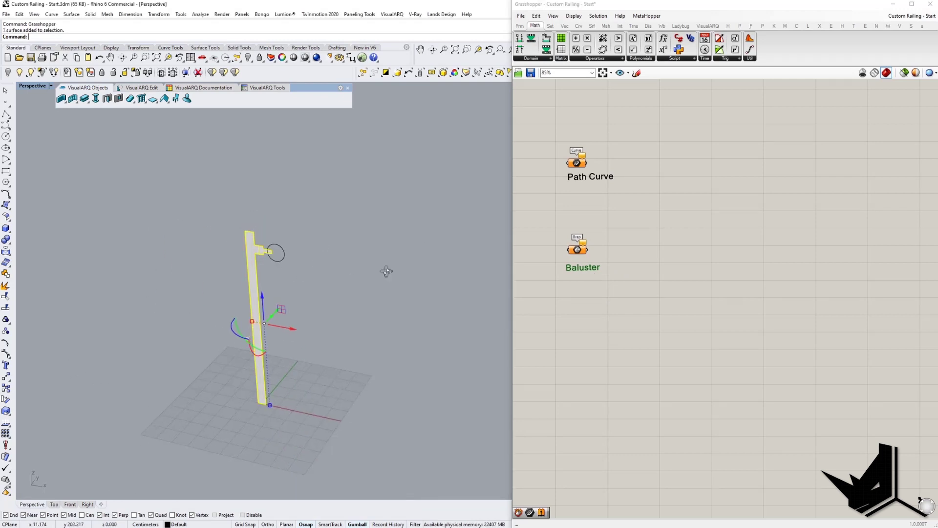
scroll(577, 250, up, 2)
right_click(579, 251)
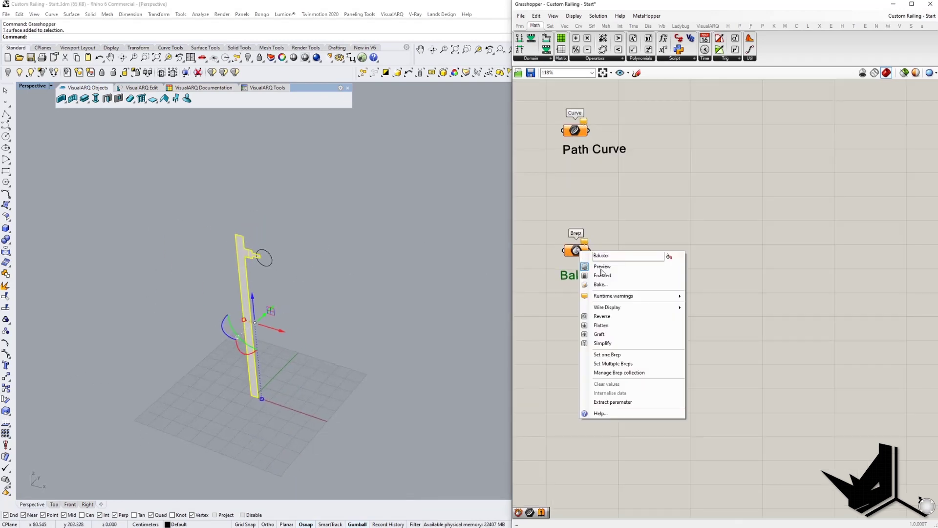
click(625, 357)
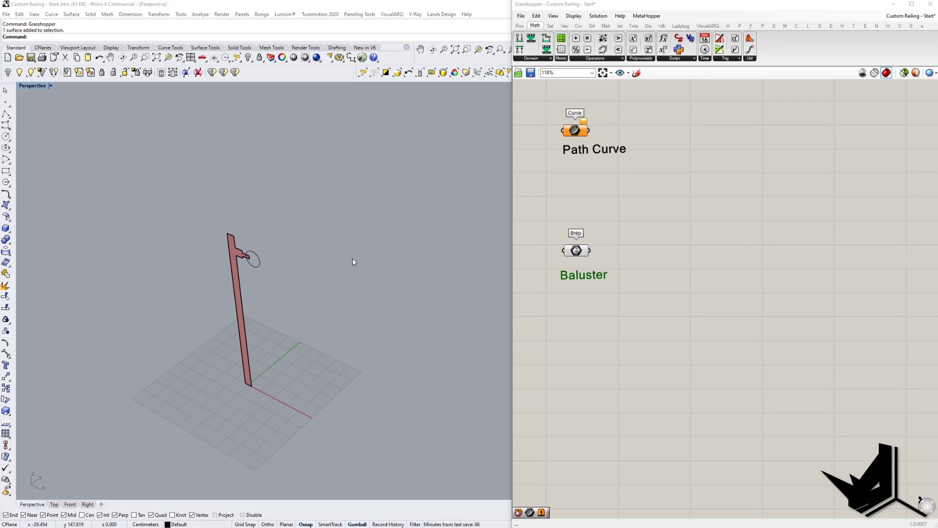
click(709, 264)
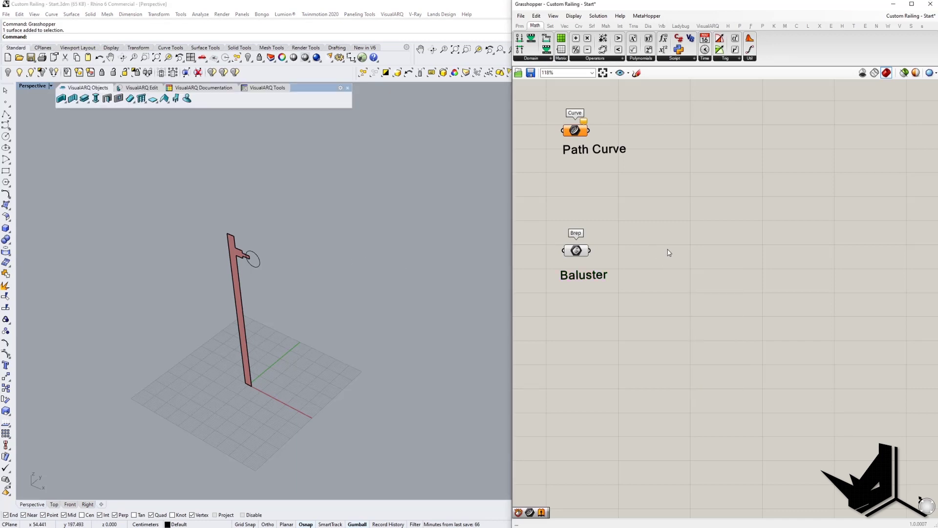
Add an Area component and connect the Baluster Brep to its Geometry input
double_click(668, 250)
text(area)
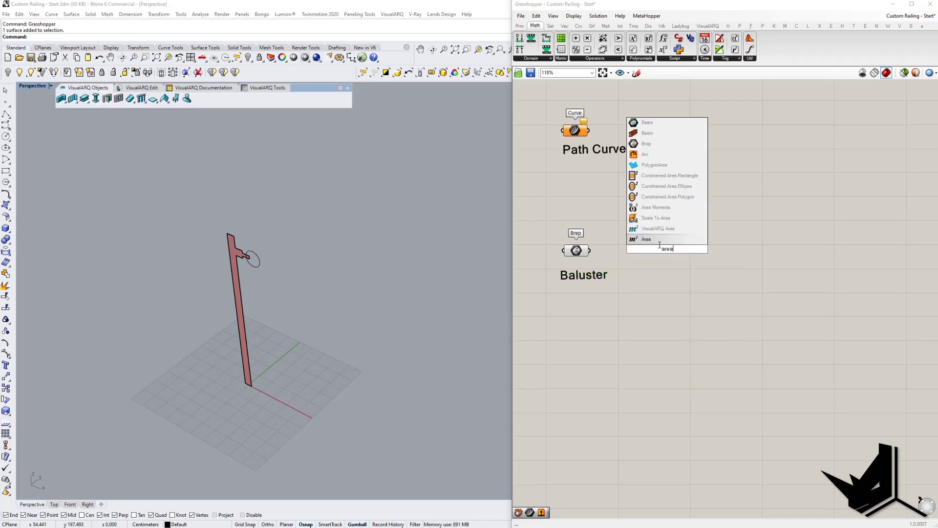
key(Return)
drag(655, 253, 668, 269)
drag(679, 270, 693, 303)
Add an Evaluate Surface component, feeding the Baluster Brep into Surface and the Area centroid into Point
double_click(793, 286)
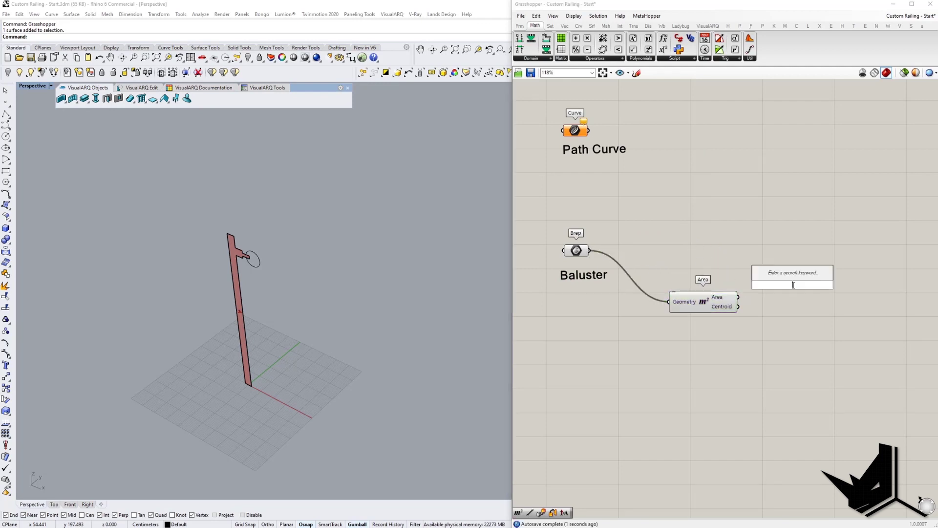
text(evalu)
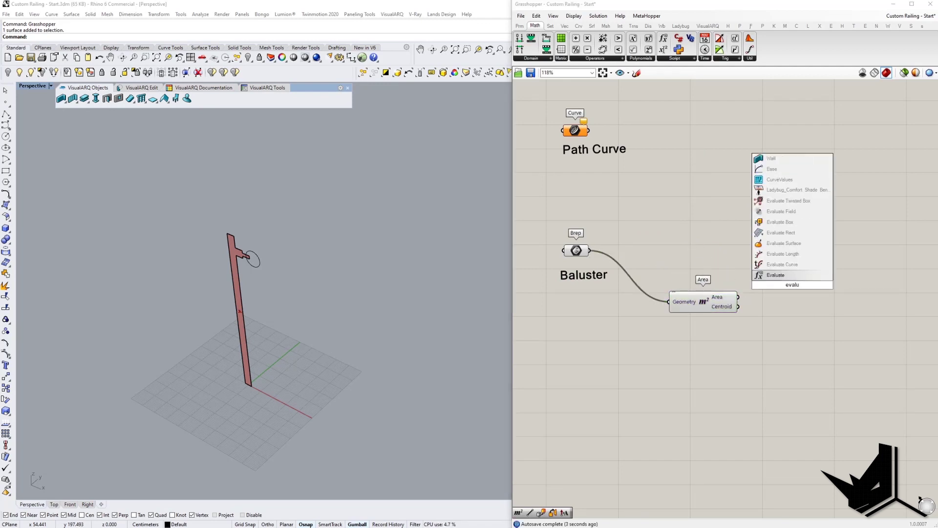
key(Up)
key(Up)
key(Up)
key(Return)
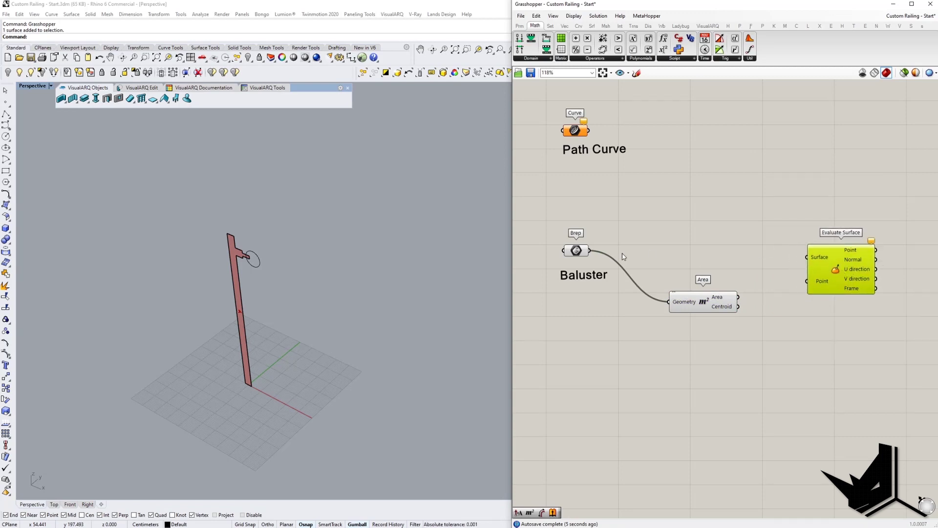
drag(804, 257, 830, 271)
Add an Extrude component and place it beyond the Evaluate Surface component
right_drag(833, 291, 695, 301)
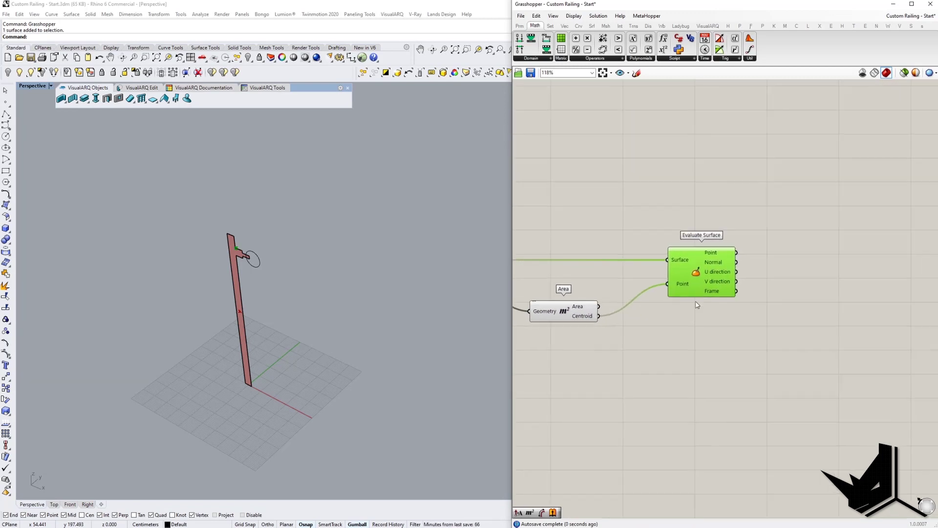
double_click(814, 320)
text(ext)
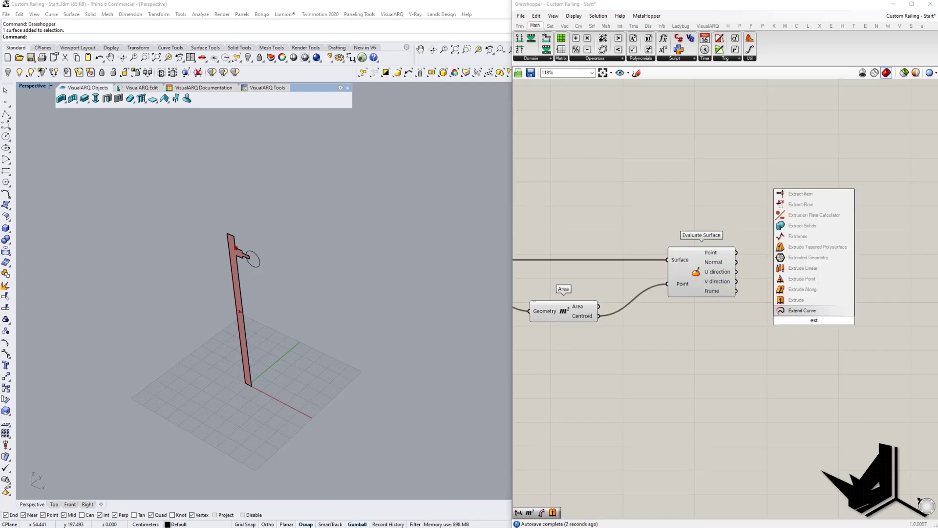
click(796, 300)
scroll(723, 309, down, 1)
right_drag(723, 314, 649, 309)
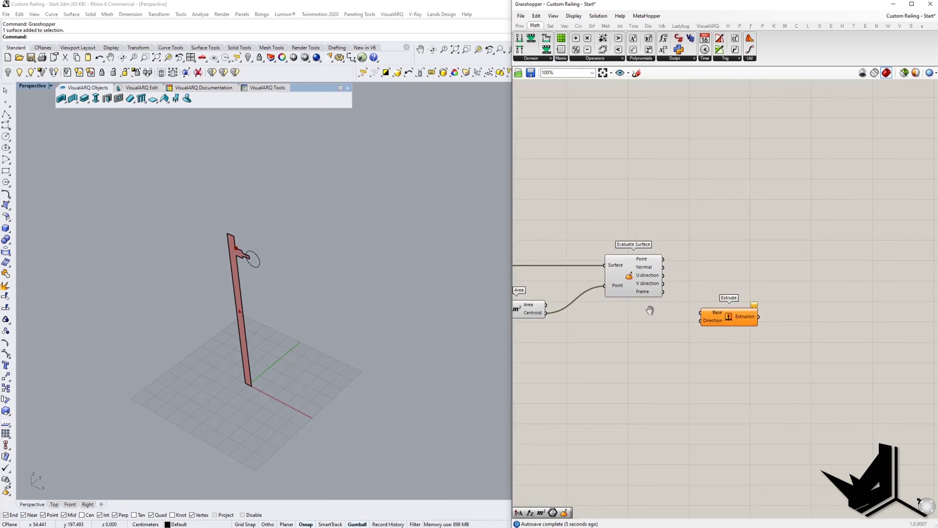
drag(731, 315, 829, 273)
Add an Amplitude component between Evaluate Surface and Extrude
double_click(736, 316)
text(amp)
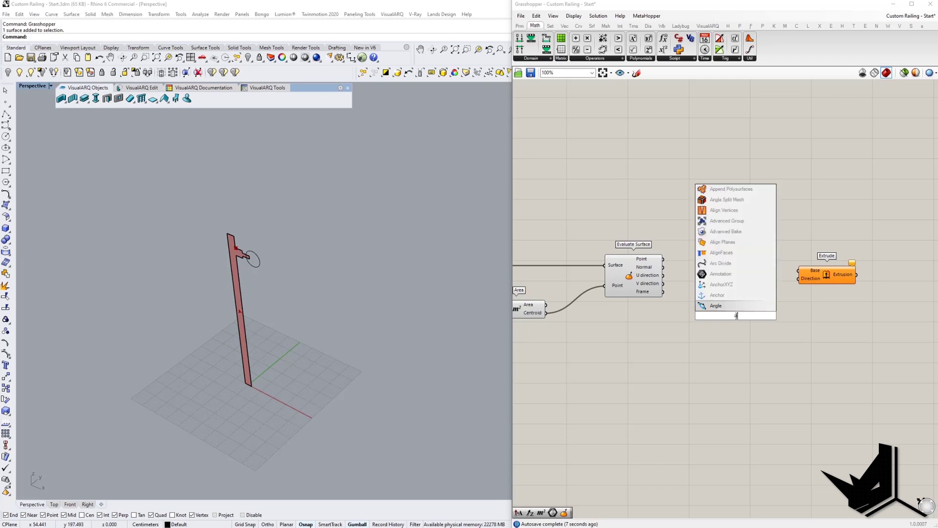
key(Return)
mouse_move(737, 317)
mouse_down()
mouse_move(740, 267)
mouse_move(733, 294)
mouse_move(749, 314)
mouse_up()
right_drag(717, 321, 809, 325)
Add a number slider with the value 5 and connect it to the Amplitude input of the Amplitude component
double_click(729, 342)
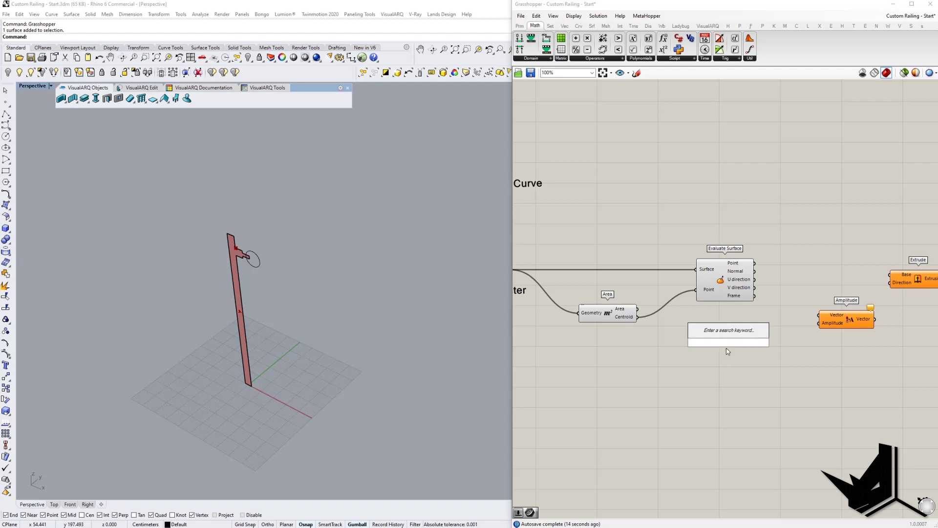
text(6)
key(Return)
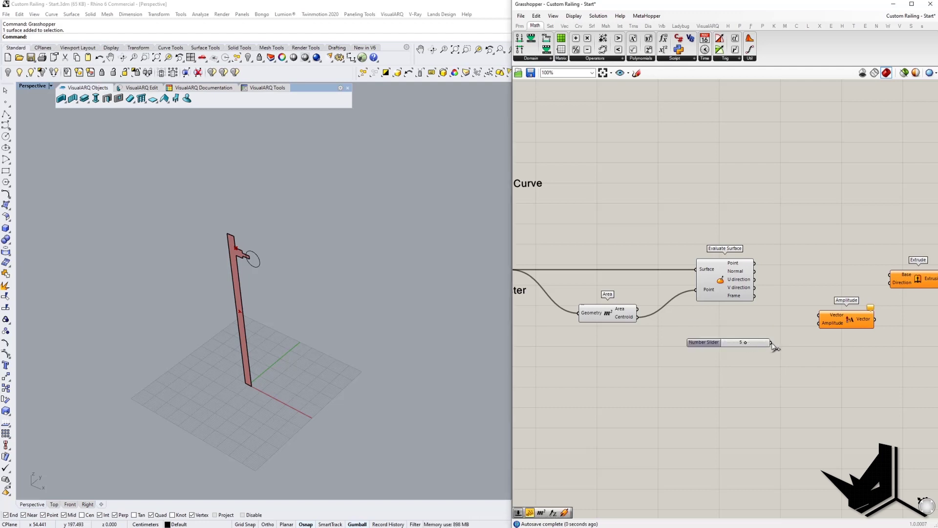
drag(776, 342, 814, 329)
scroll(791, 339, down, 1)
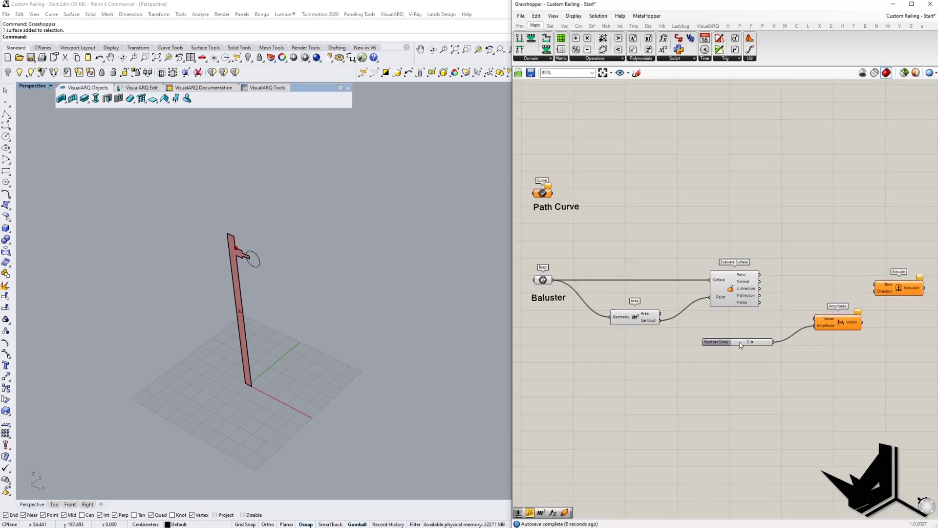
Rename the number slider feeding the amplitude to "Baluster Thickness"
right_click(721, 344)
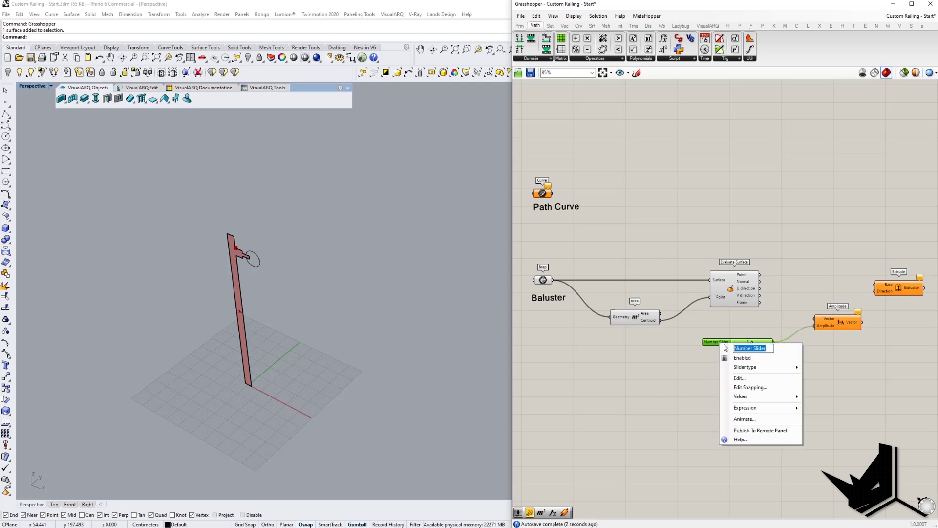
text(Baluster)
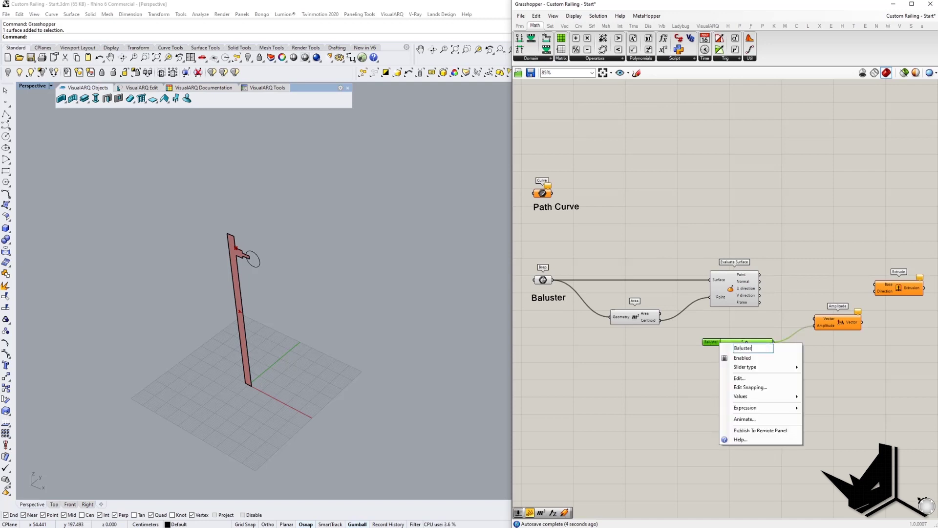
text( Thickness)
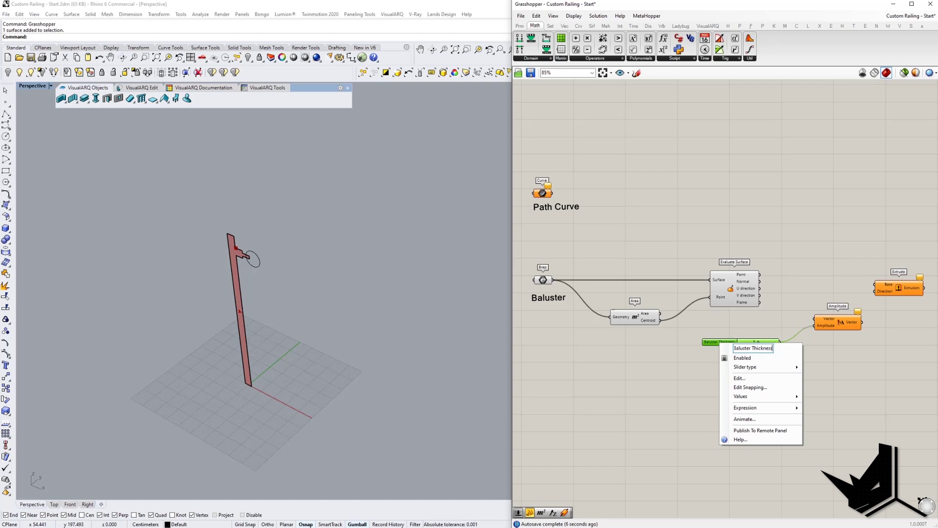
click(791, 343)
Connect the surface Normal to Amplitude's Vector, the resulting vector to Extrude's Direction, and the Baluster Brep to Extrude's Base
scroll(787, 316, up, 2)
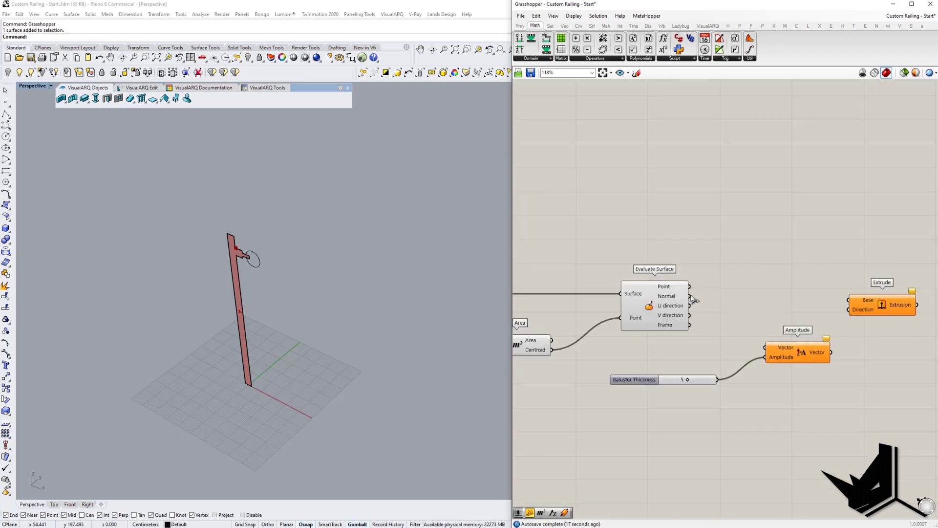
drag(691, 296, 773, 348)
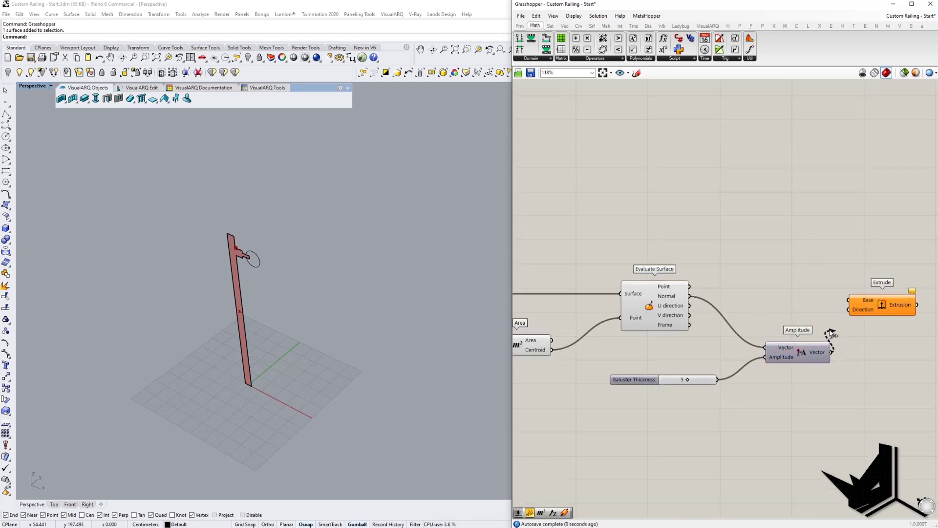
drag(831, 333, 564, 304)
scroll(860, 315, down, 2)
Move the Area, Evaluate Surface, Amplitude and Baluster Thickness components together below the wire from the Brep to Extrude
drag(844, 423, 645, 320)
drag(742, 320, 740, 350)
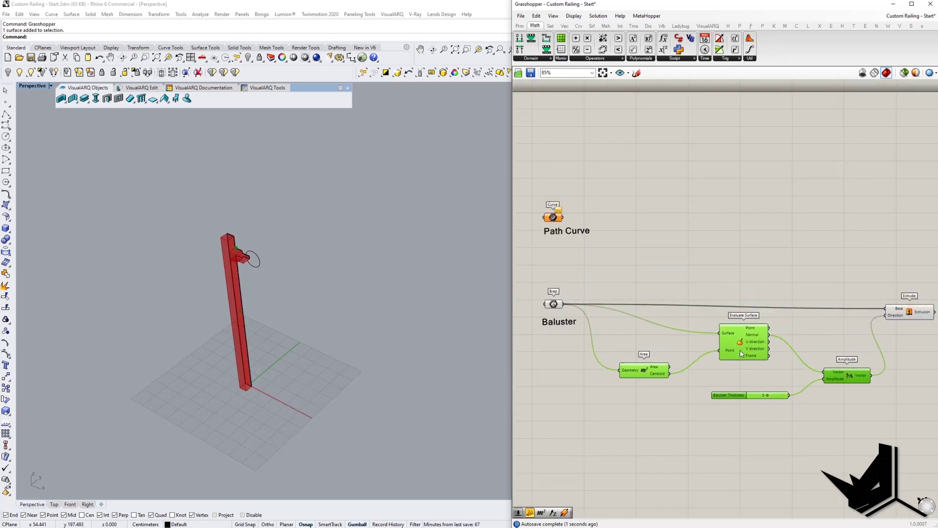
click(684, 286)
Reverse the baluster's extrusion direction by inserting a Negative component between the Baluster Thickness slider and Amplitude
scroll(239, 294, up, 8)
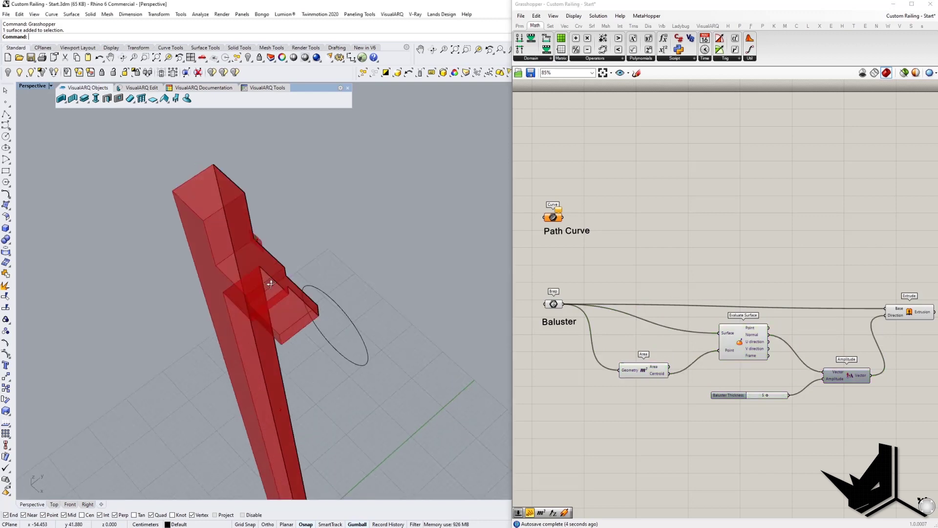
right_drag(268, 279, 299, 267)
scroll(299, 266, down, 10)
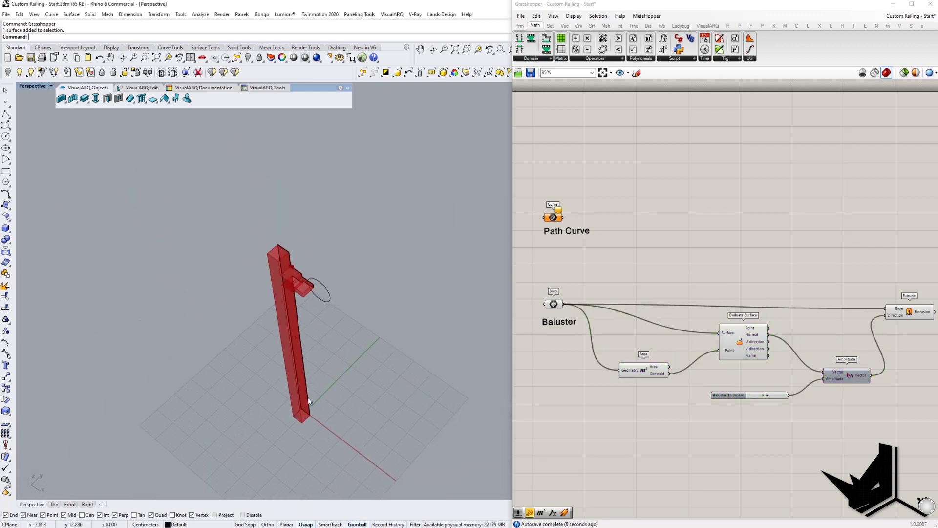
scroll(307, 416, up, 6)
scroll(314, 386, down, 2)
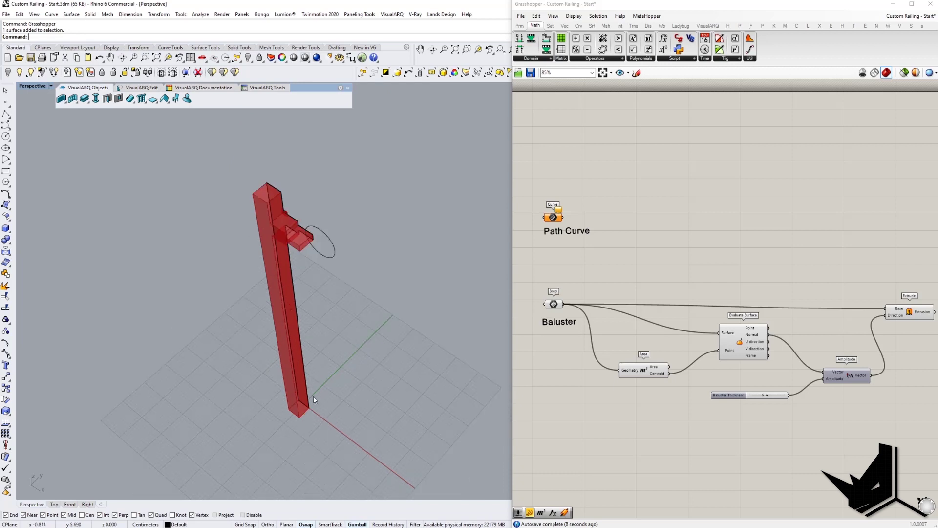
right_drag(785, 405, 710, 398)
drag(697, 386, 620, 398)
double_click(677, 397)
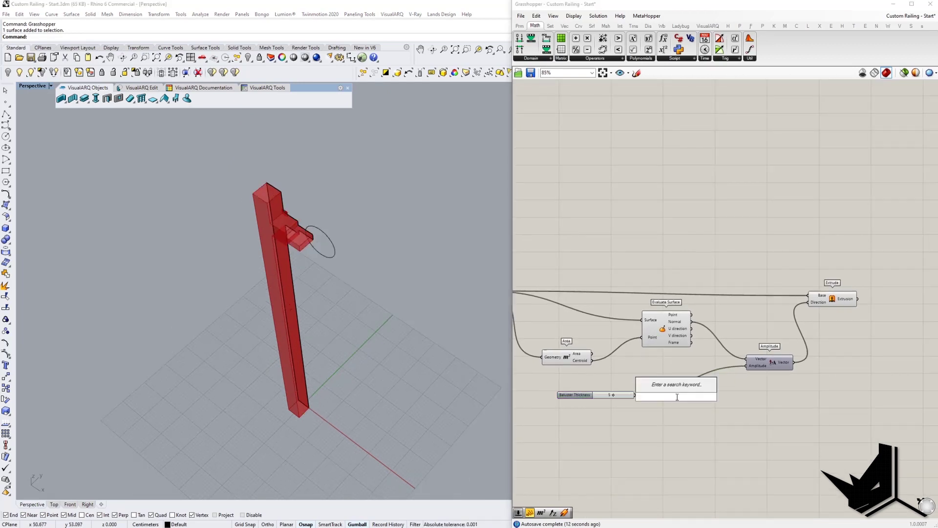
text(neg)
key(Return)
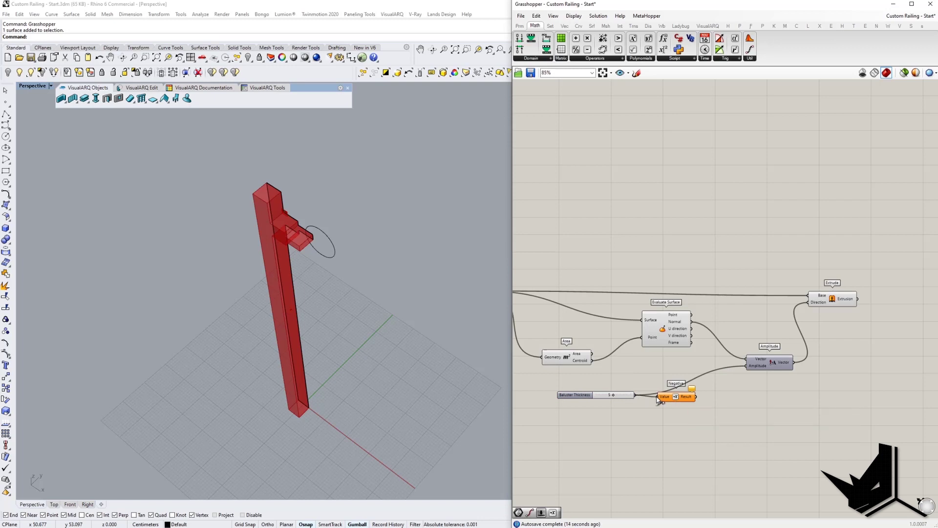
drag(696, 396, 746, 366)
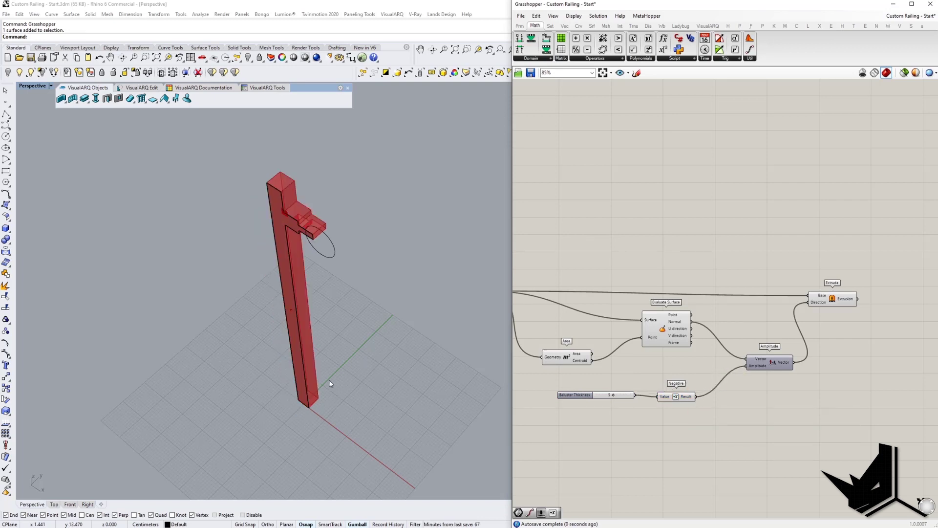
Reposition the Negative component so it sits just before Amplitude's input
drag(679, 398, 693, 386)
click(697, 407)
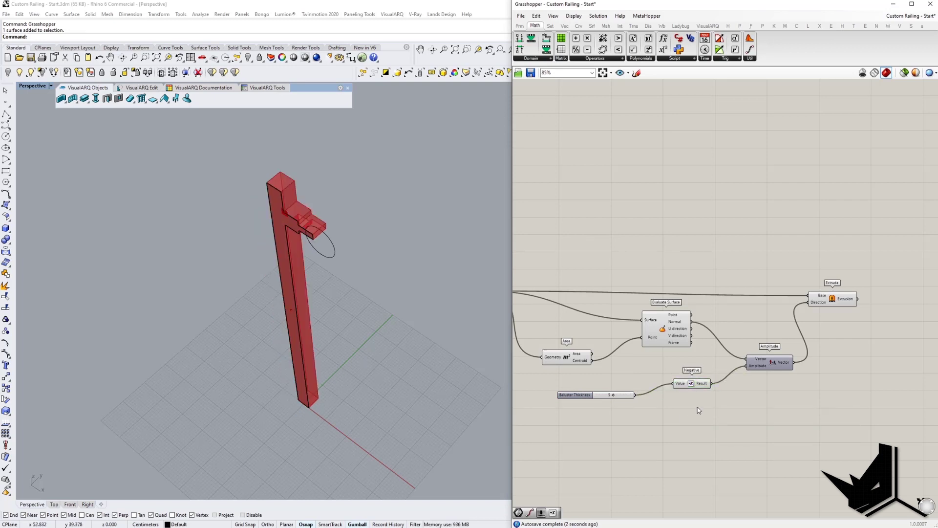
scroll(699, 408, down, 3)
scroll(698, 413, up, 4)
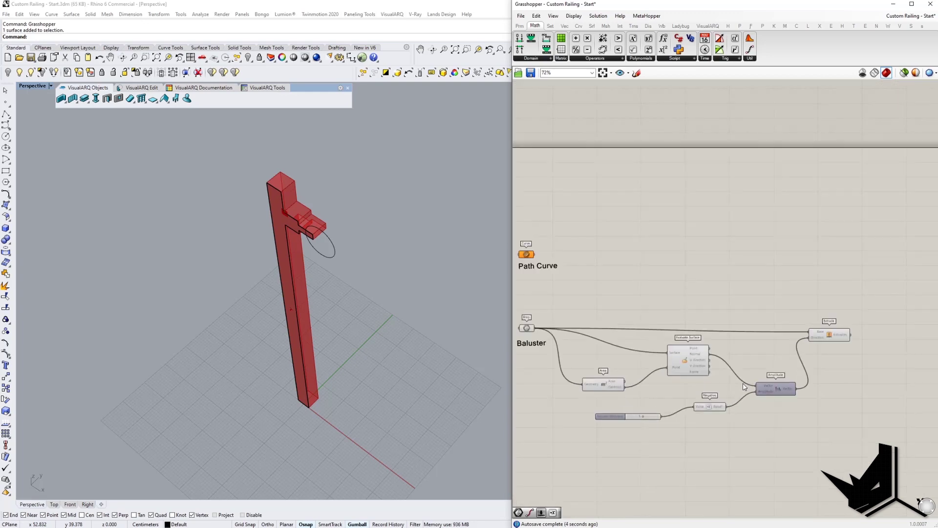
click(655, 404)
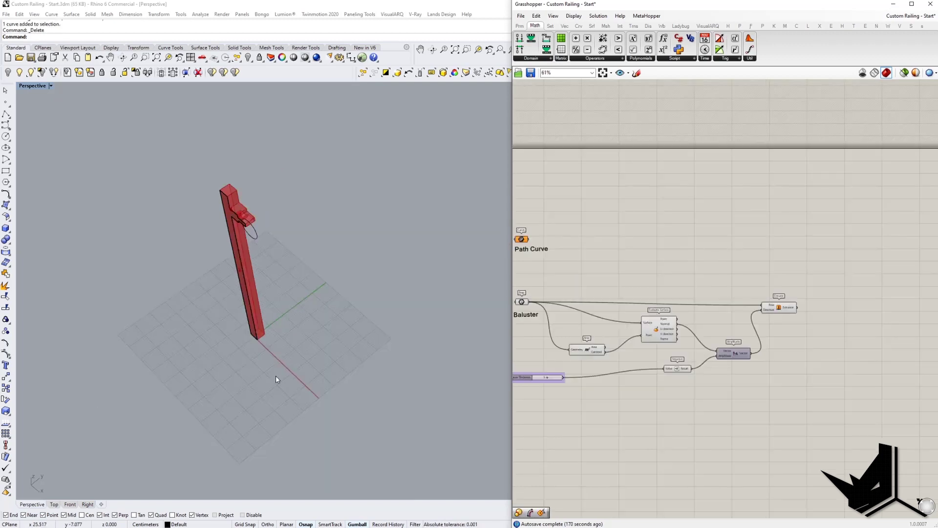
Draw a straight path line in Rhino from the midpoint of the baluster's base along the green axis
right_click(691, 244)
click(643, 244)
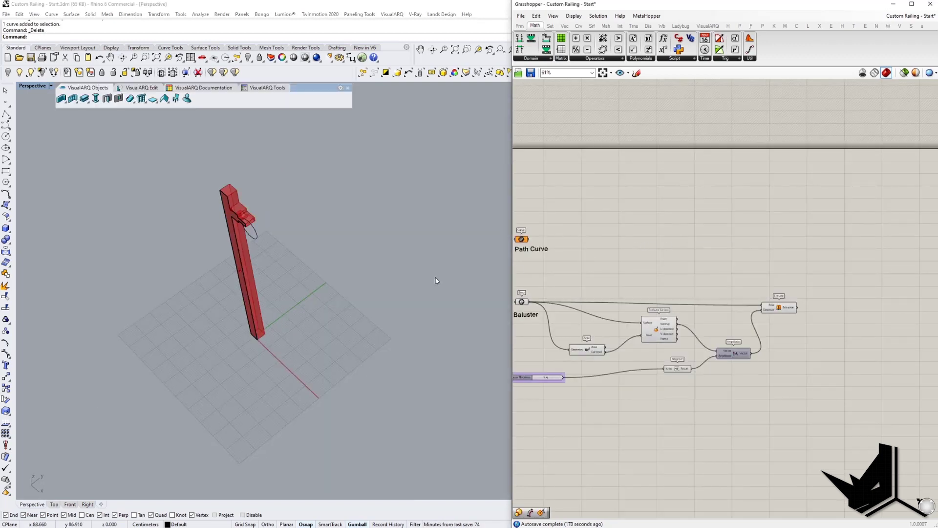
click(290, 294)
right_drag(291, 294, 315, 291)
text(l)
key(Return)
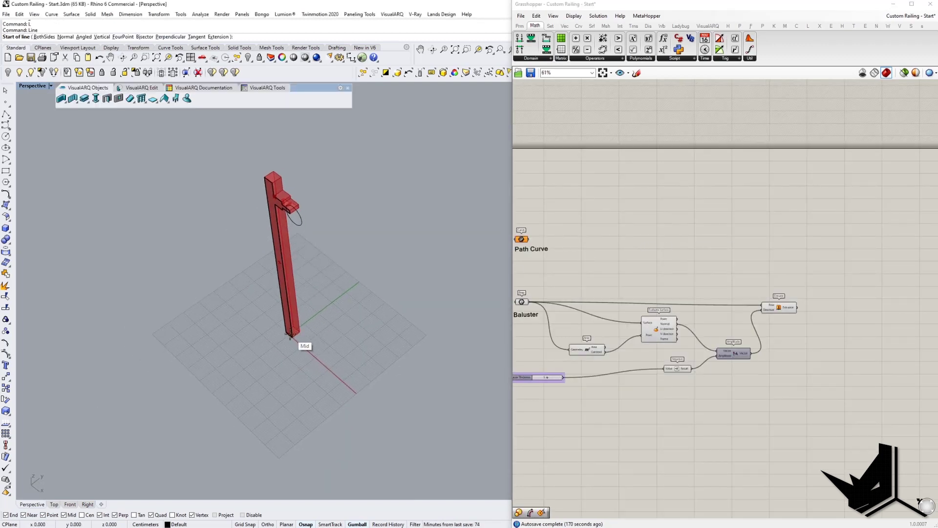
click(289, 335)
scroll(290, 335, down, 3)
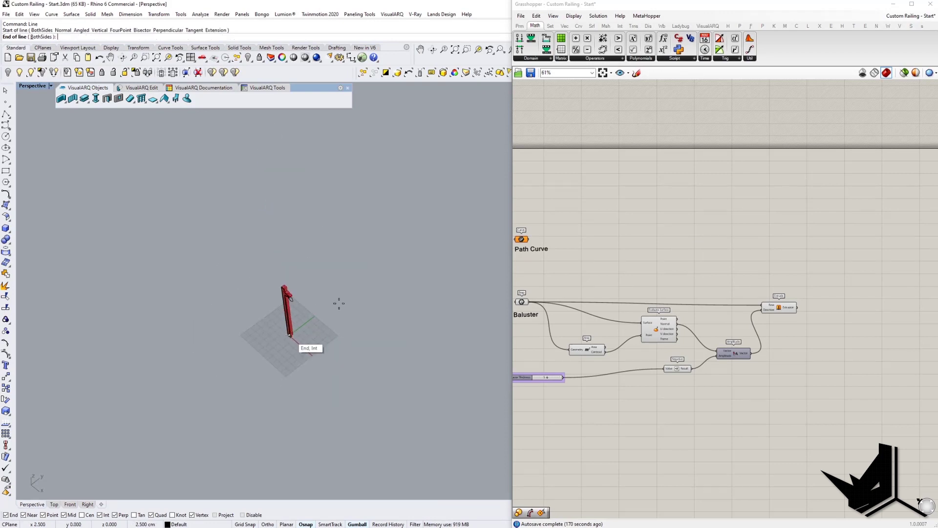
click(396, 255)
scroll(562, 235, up, 4)
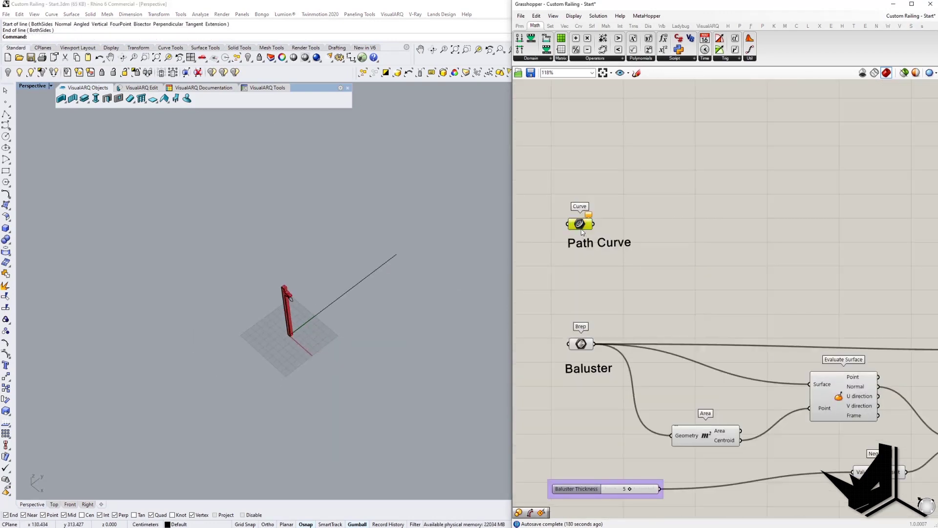
Reference the drawn Rhino line in the Path Curve parameter with Set one Curve
right_click(580, 226)
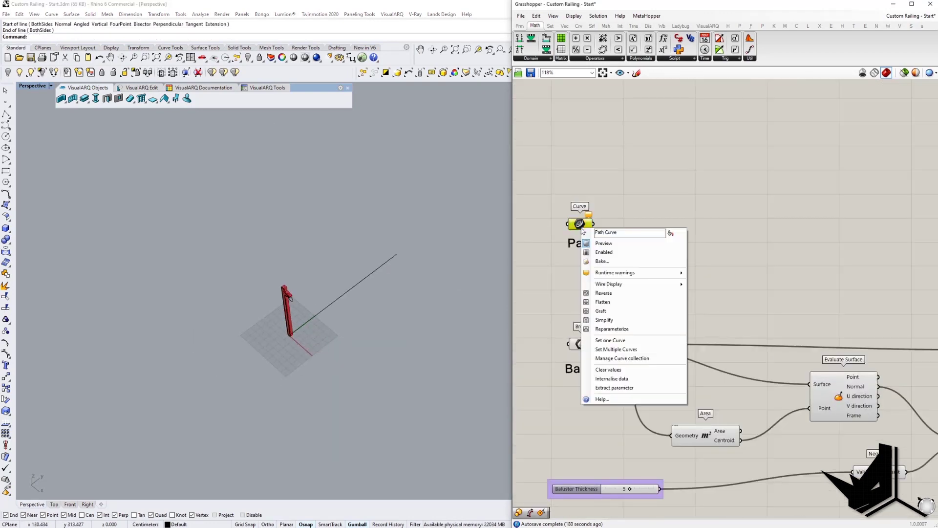
click(615, 340)
click(341, 299)
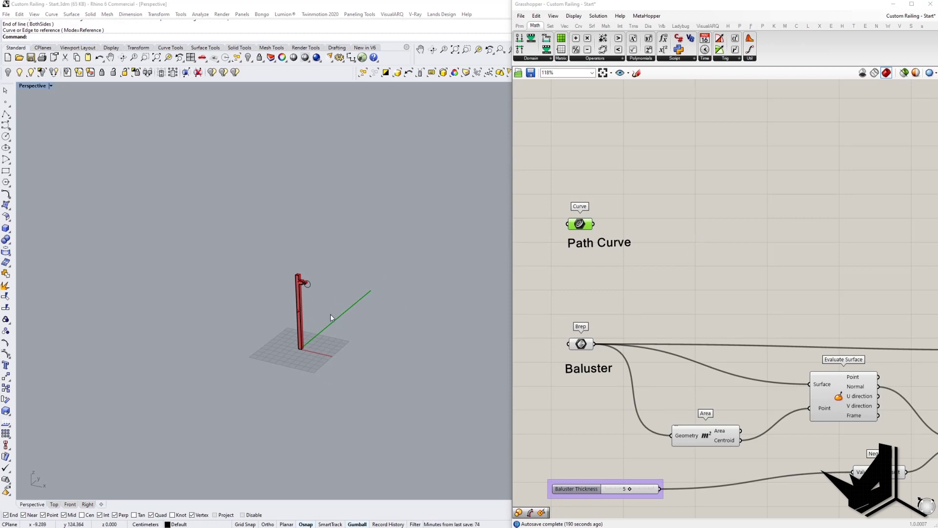
scroll(327, 308, up, 5)
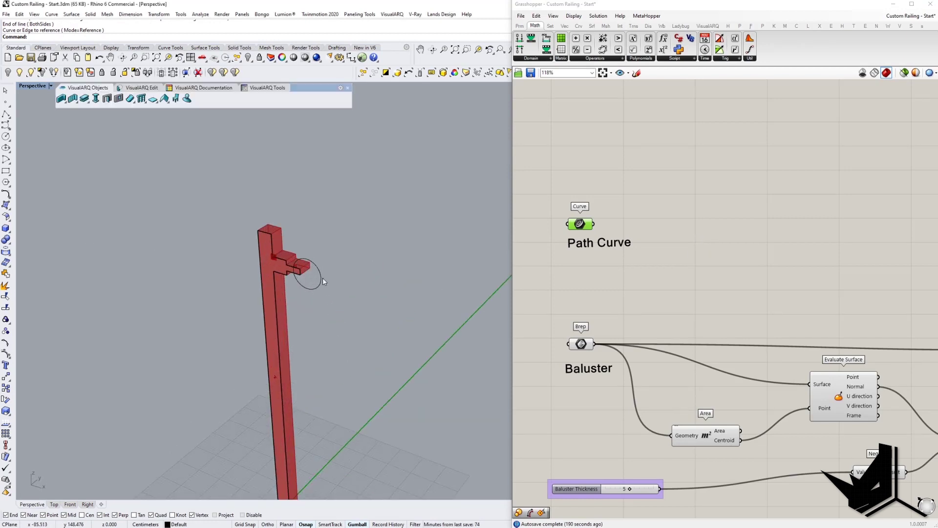
scroll(303, 271, down, 5)
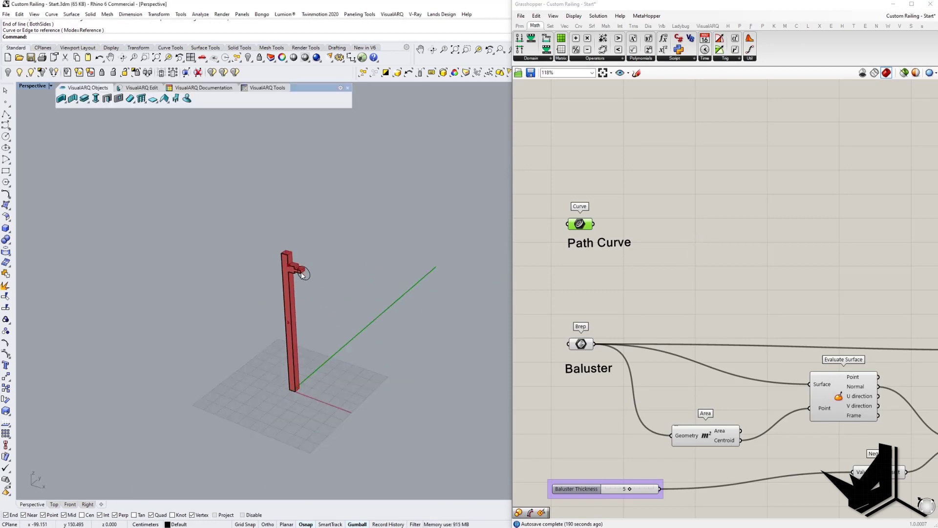
Add a Move component and place it above and beyond the Path Curve parameter
double_click(754, 237)
text(move)
key(Return)
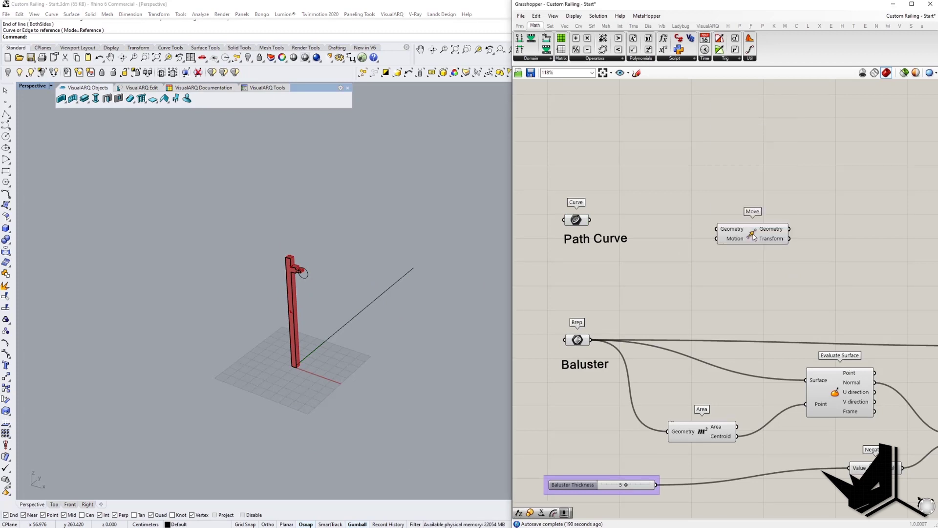
drag(754, 237, 847, 202)
click(761, 222)
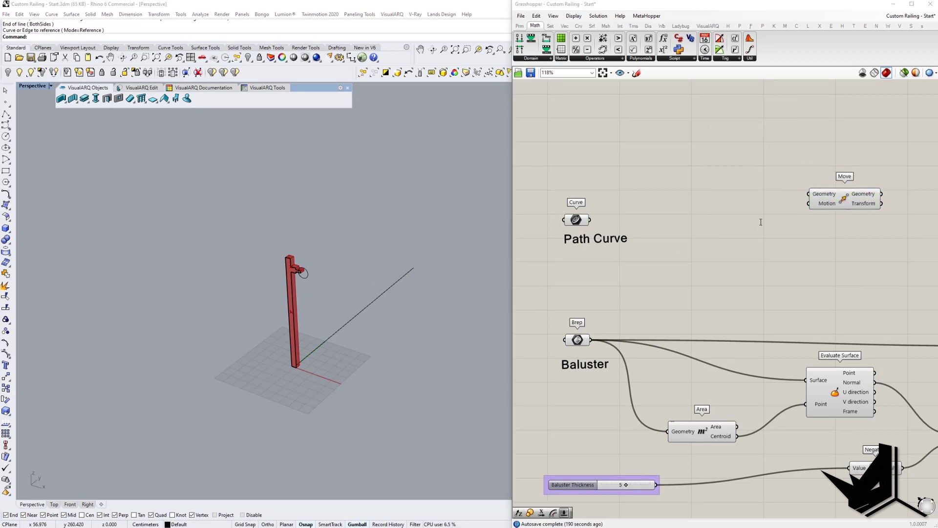
Add a Unit Z vector component and place it just before the Move component
double_click(760, 222)
text(z)
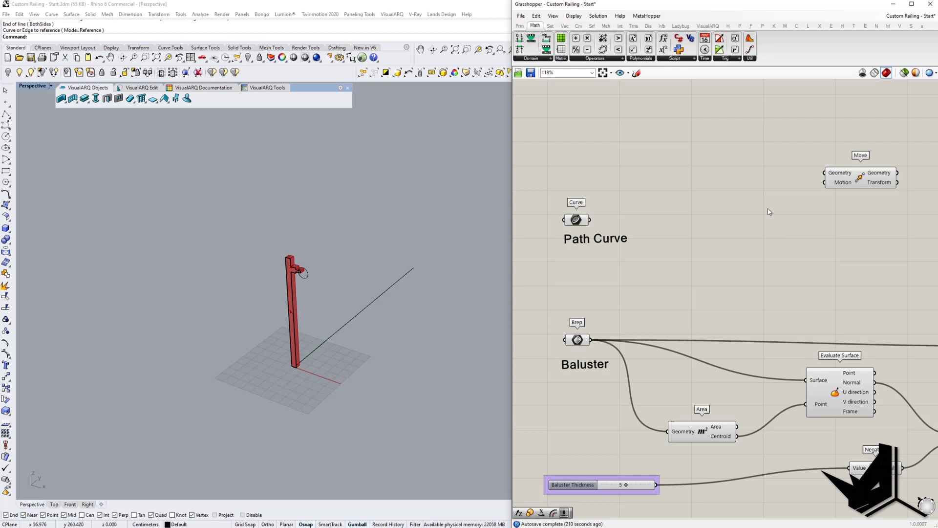
double_click(768, 209)
text(z)
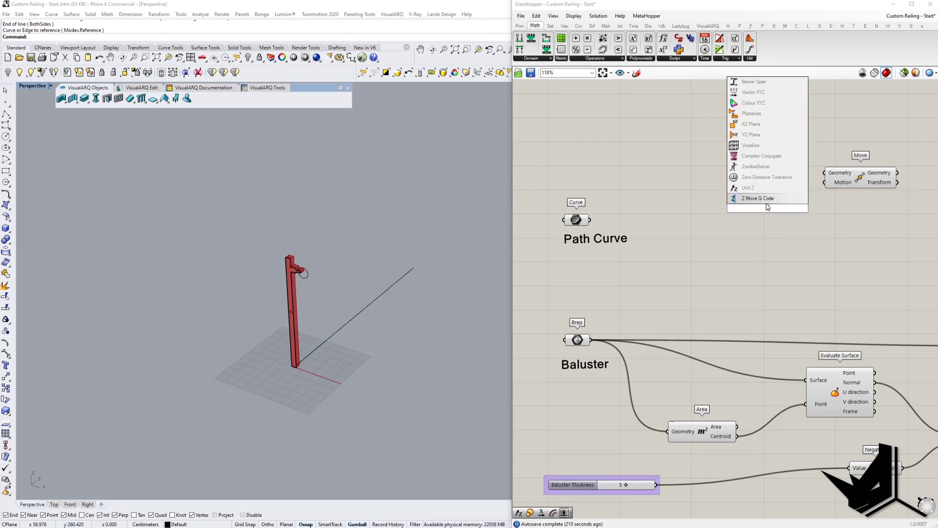
click(765, 189)
drag(750, 211, 757, 204)
Add a Panel containing the value 100 just before the Unit Z component
click(677, 198)
double_click(676, 195)
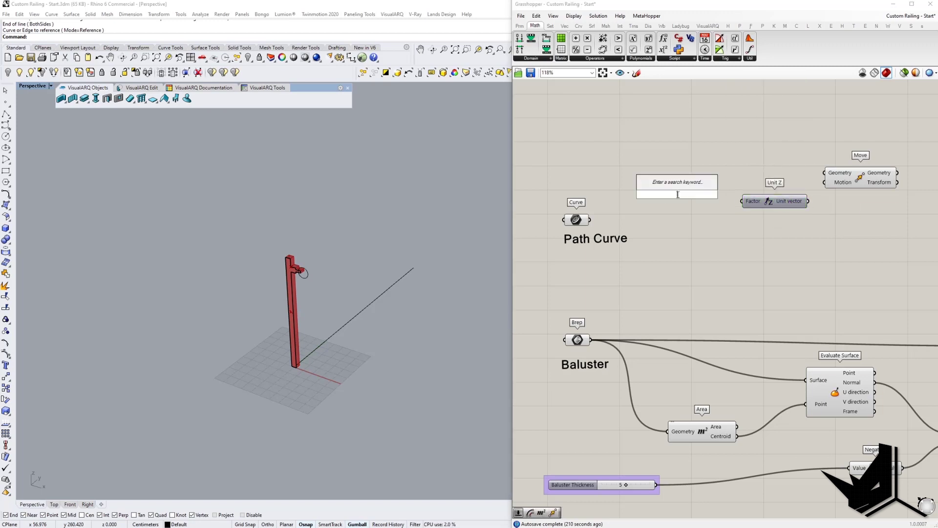
text(paenl)
key(Return)
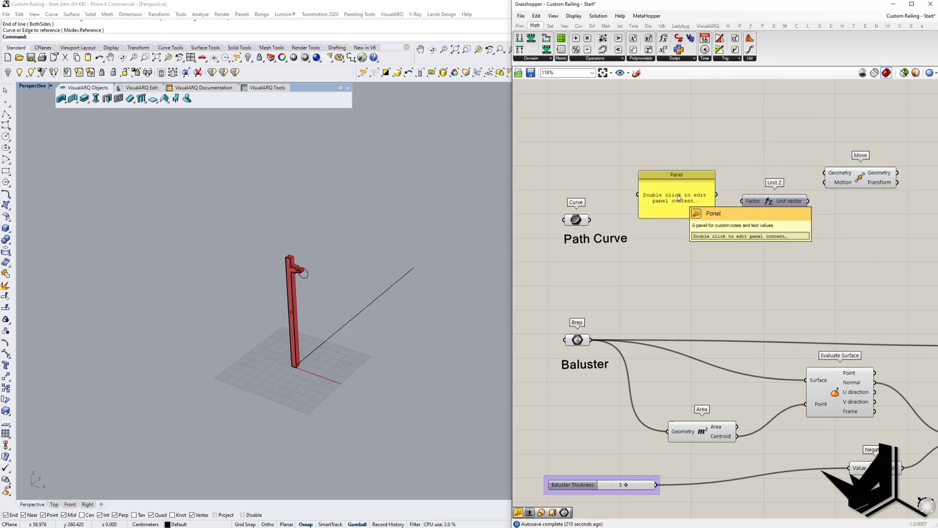
double_click(673, 174)
key(BackSpace)
text(100)
click(664, 167)
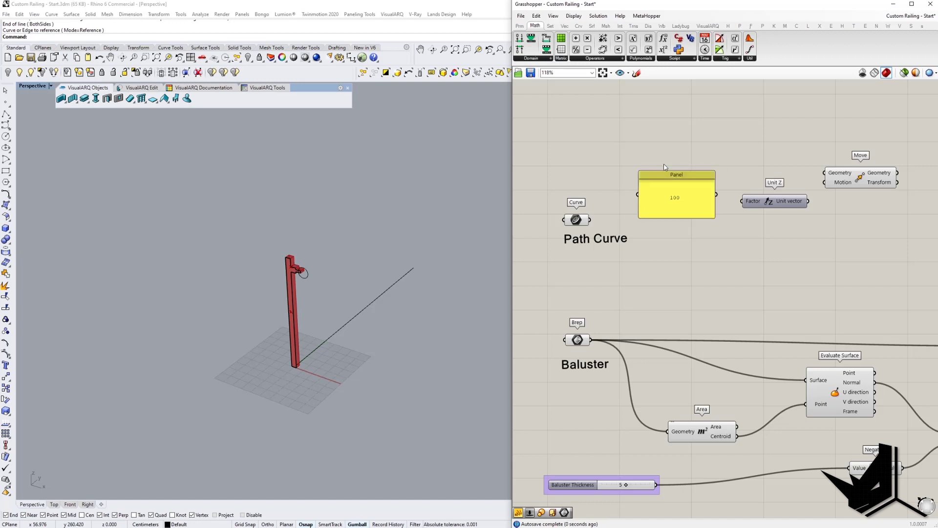
Shrink the 100 panel and wire it through Unit Z into Move's Motion, with the Path Curve feeding Move's Geometry
drag(642, 173, 742, 201)
right_click(702, 209)
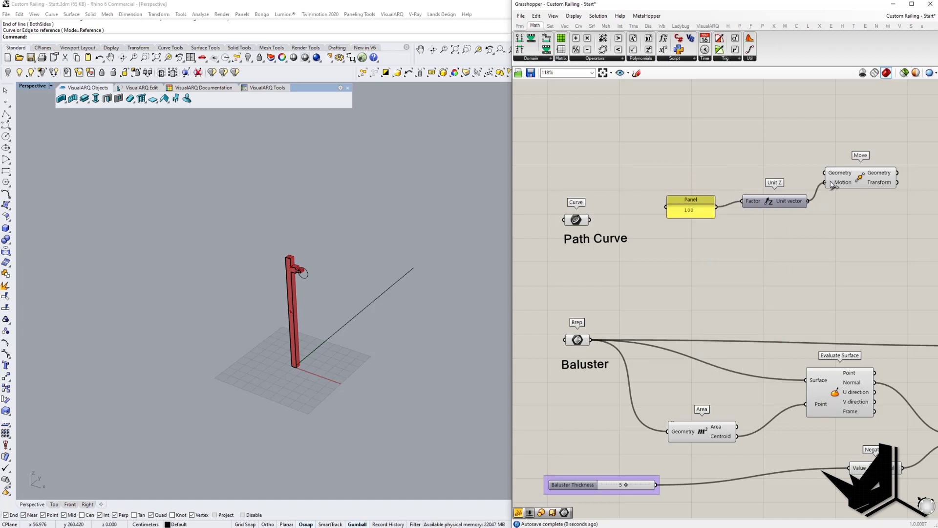
drag(825, 172, 597, 220)
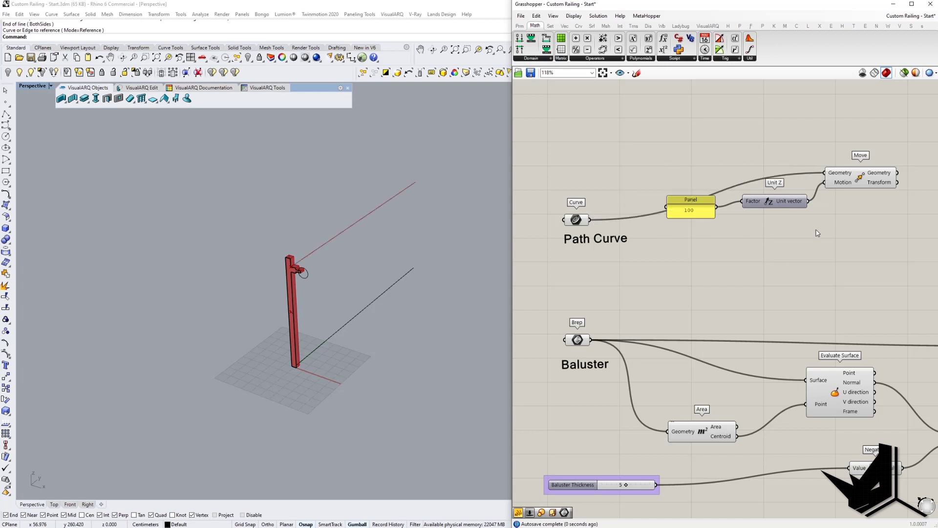
Rearrange the 100 panel, Unit Z and Move components so that Move sits above the other two
drag(816, 231, 698, 206)
drag(772, 209, 806, 226)
right_drag(890, 257, 784, 262)
drag(783, 260, 585, 164)
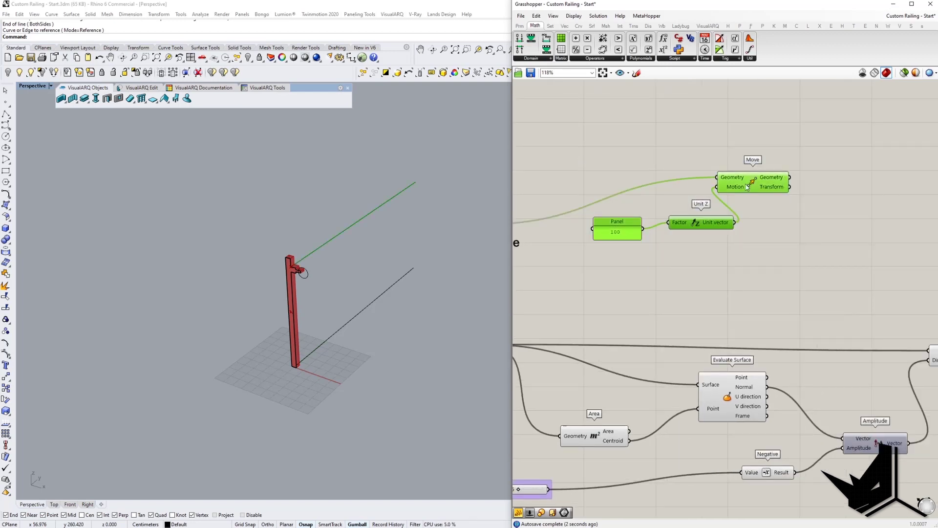
drag(748, 187, 777, 155)
Add an Offset Curve component beyond Move and feed Move's Geometry output into its Curve input
scroll(309, 263, up, 5)
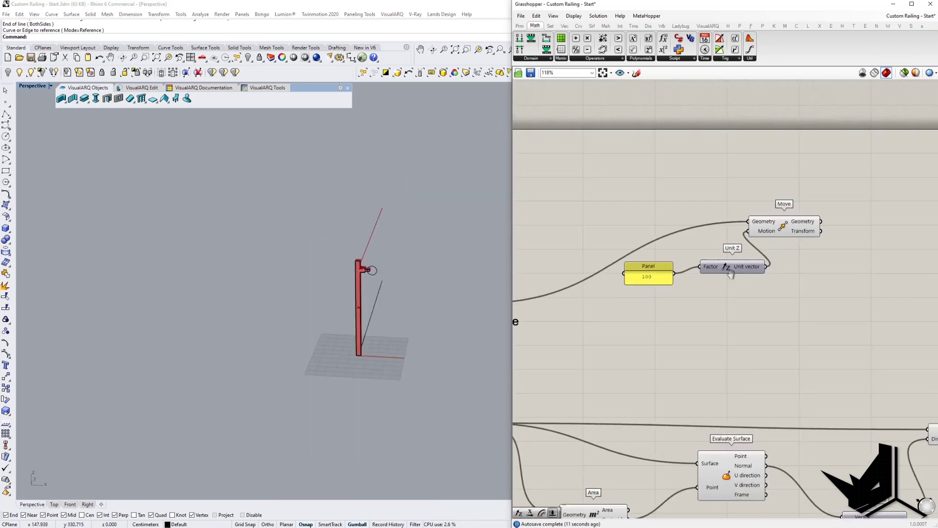
right_drag(804, 278, 737, 279)
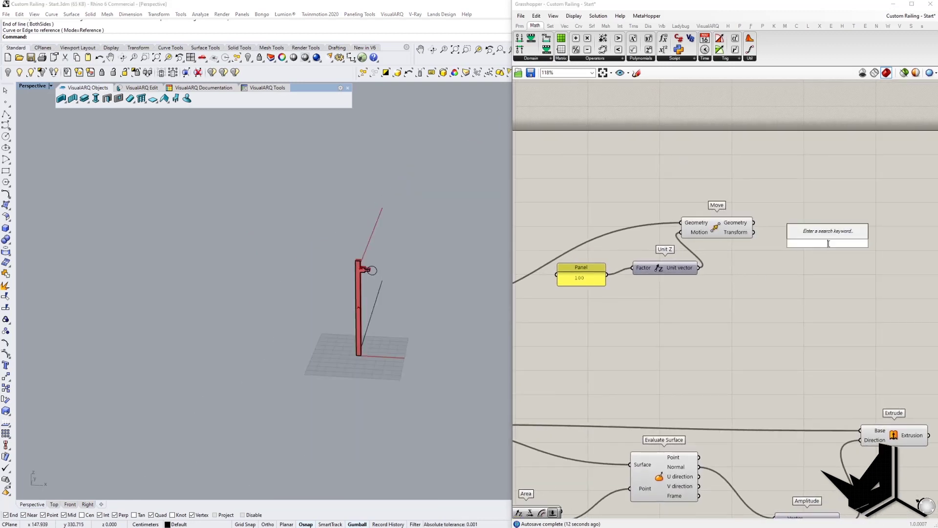
key(Return)
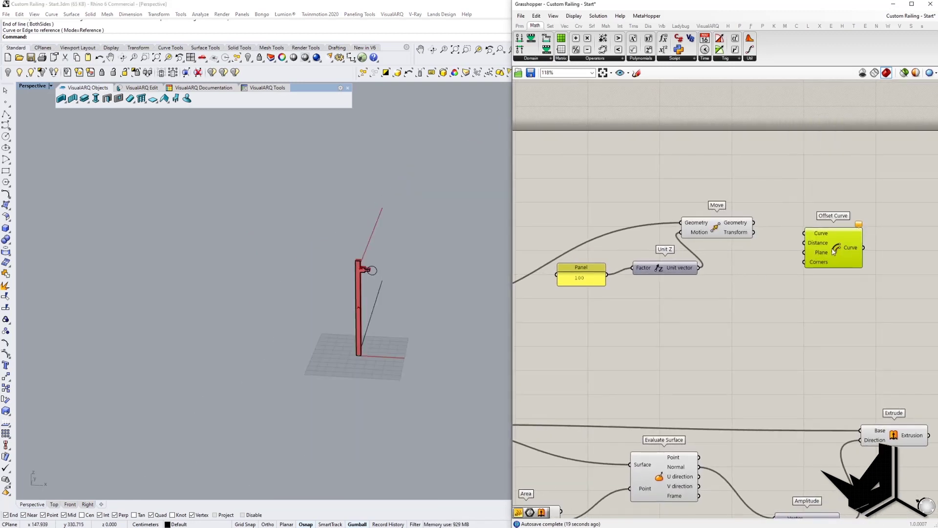
drag(754, 223, 841, 255)
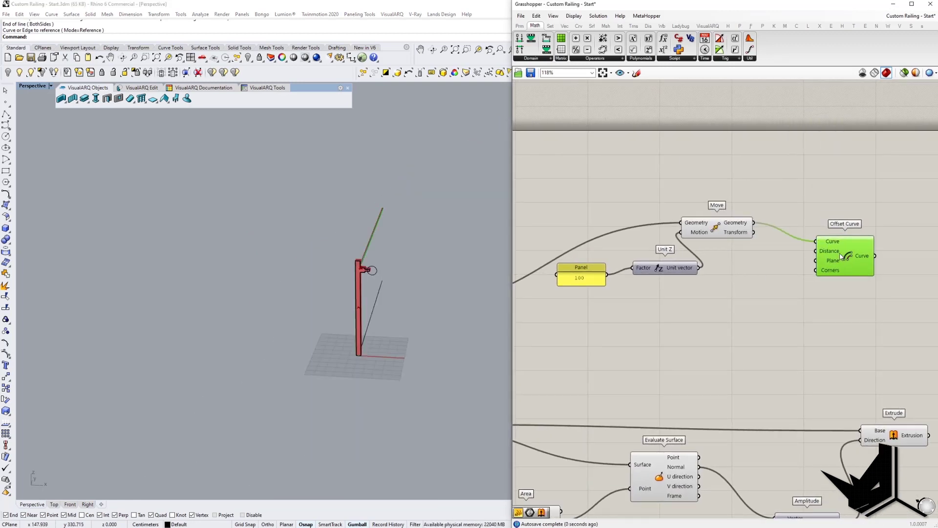
click(771, 286)
Duplicate the 100 panel, set the copy to 15 and connect it to Offset Curve's Distance input
click(582, 276)
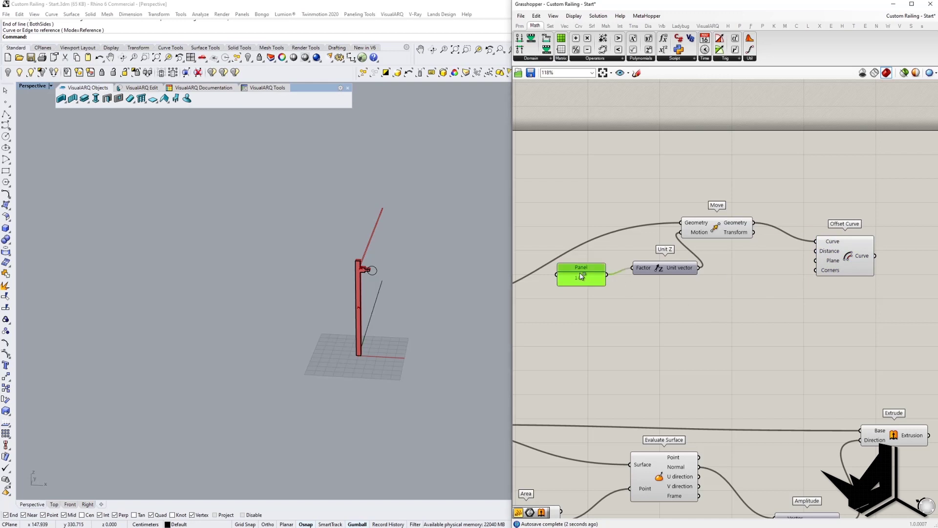
alt+drag(755, 276, 756, 276)
double_click(756, 276)
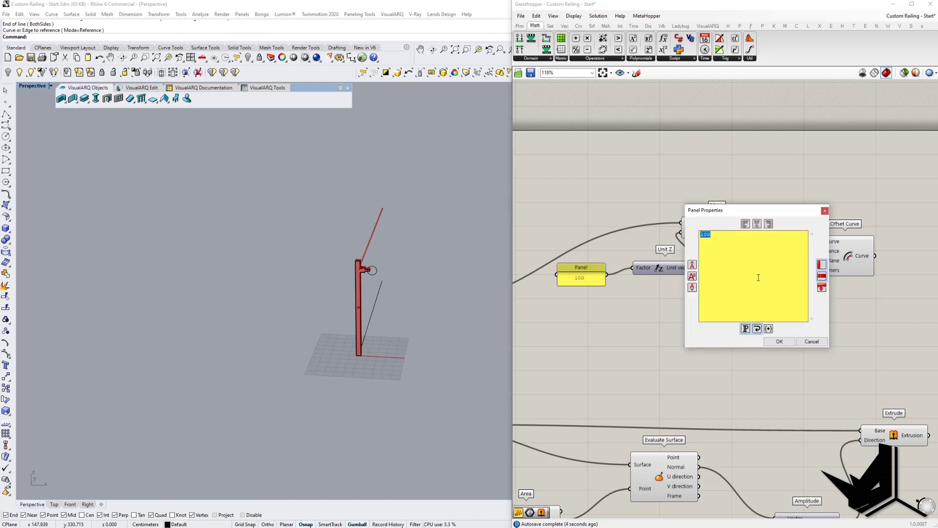
click(790, 344)
drag(784, 274, 816, 251)
scroll(406, 254, up, 6)
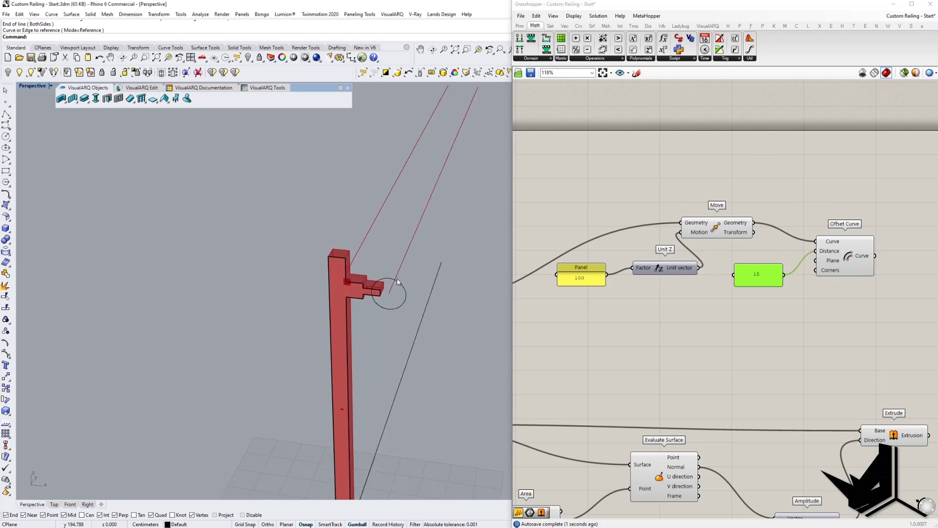
right_drag(418, 237, 414, 210)
Turn off the preview of the Move component
click(716, 226)
right_click(716, 225)
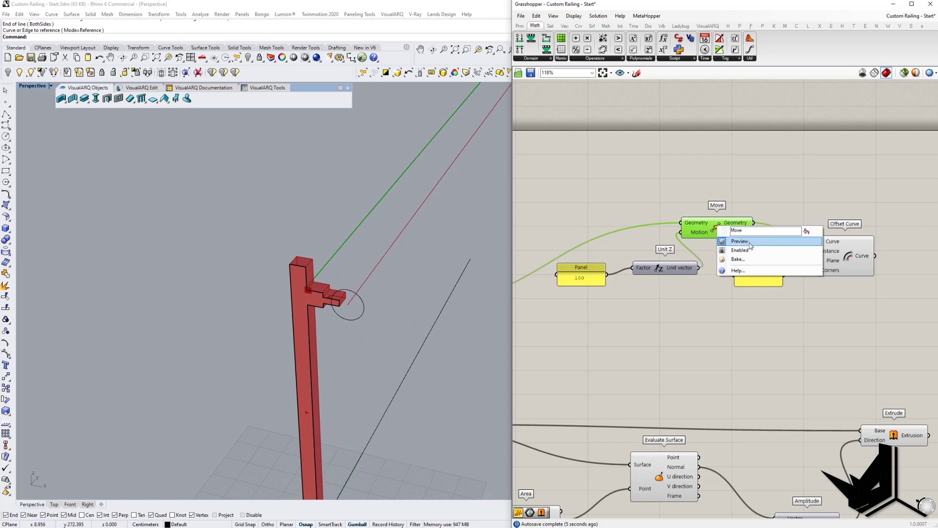
click(749, 243)
scroll(313, 276, up, 2)
scroll(303, 290, down, 8)
right_drag(330, 296, 356, 280)
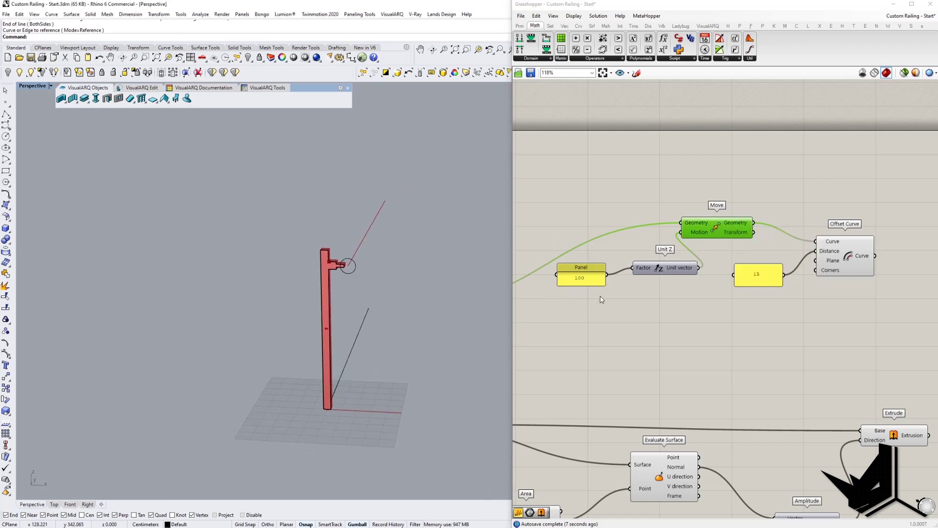
Add a Pipe component beyond Offset Curve and connect the offset curve to its Curve input
right_drag(787, 303, 605, 331)
right_drag(718, 324, 686, 292)
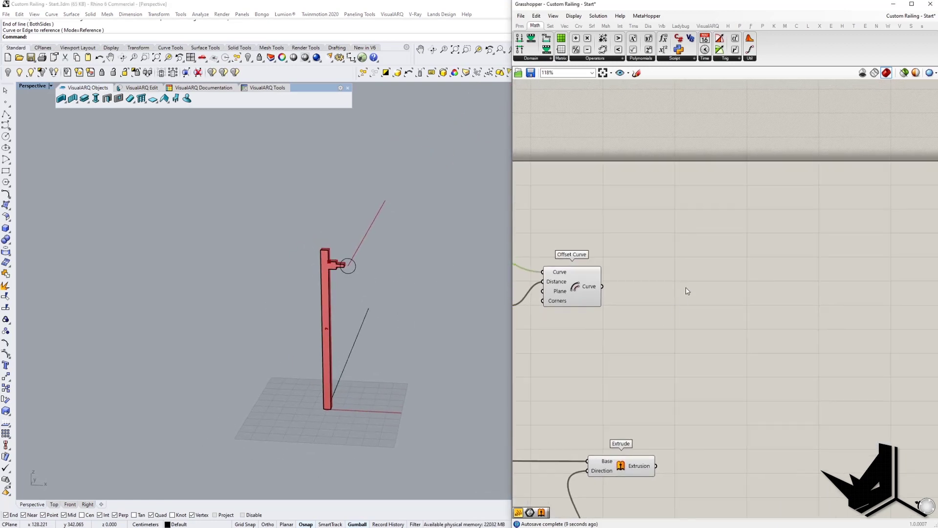
double_click(693, 287)
text(pipe)
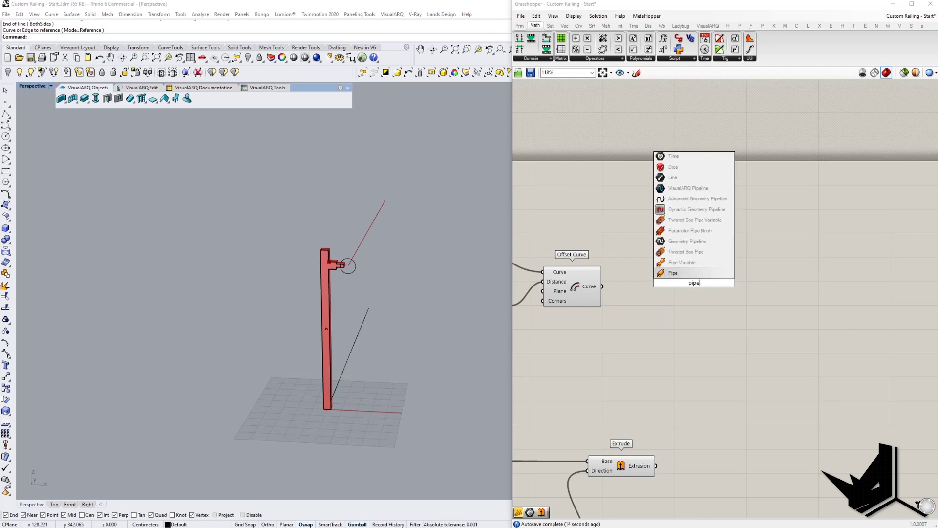
key(Return)
drag(601, 286, 732, 308)
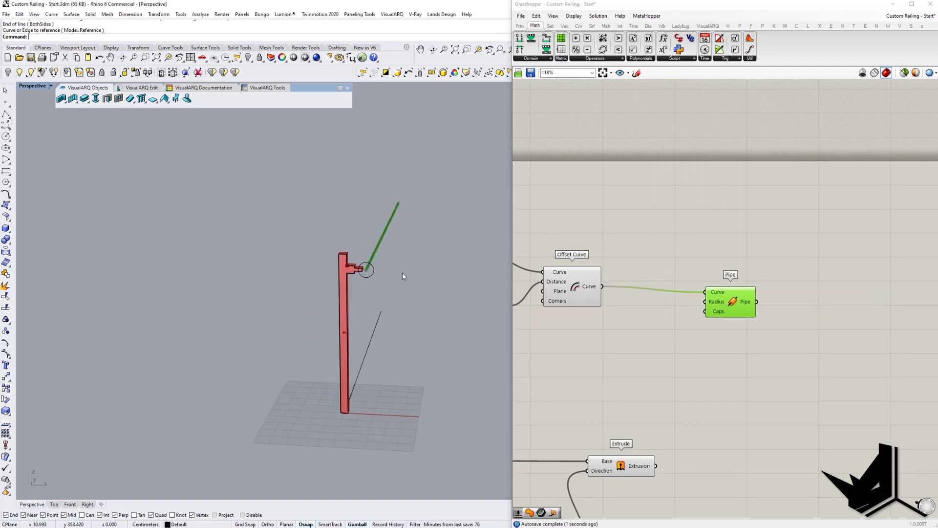
scroll(358, 259, up, 5)
right_drag(620, 337, 672, 337)
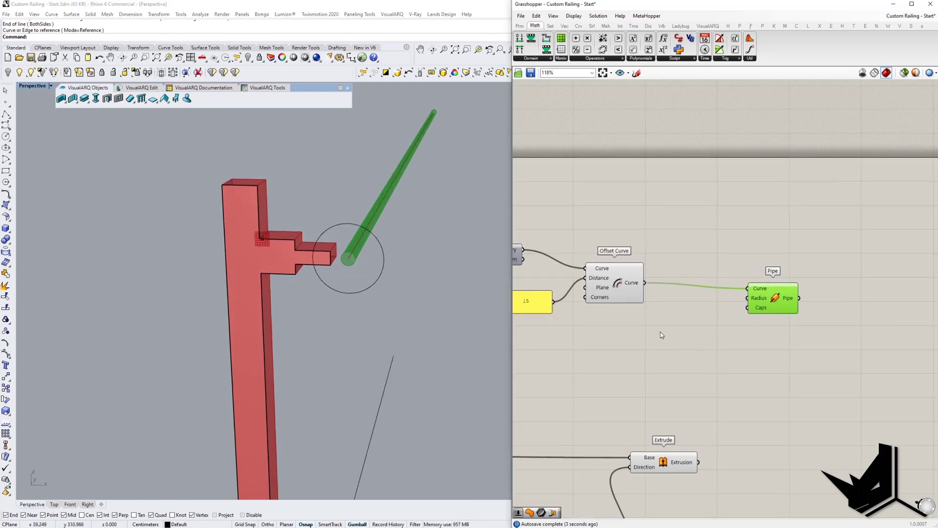
Add a number slider with the value 4 and connect it to Pipe's Radius input
double_click(655, 333)
text(4)
key(Return)
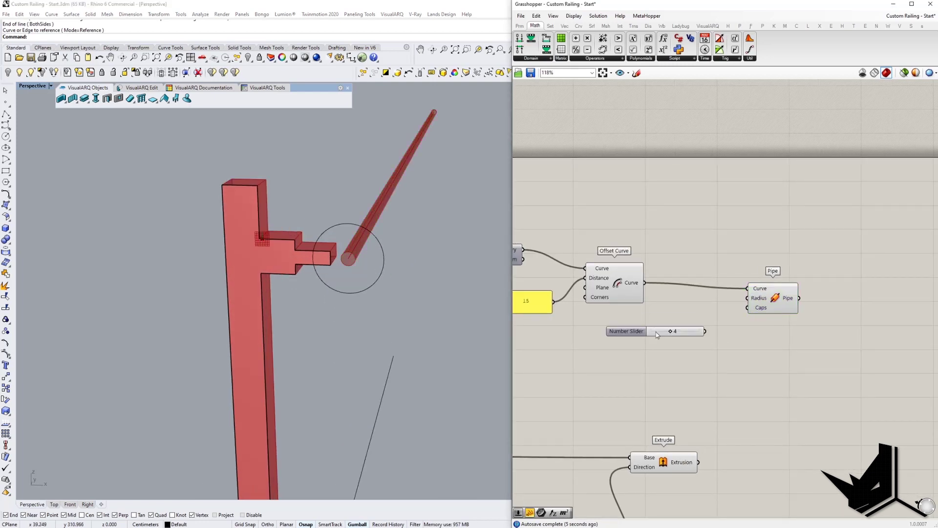
drag(706, 331, 751, 298)
drag(775, 299, 786, 296)
right_drag(347, 272, 342, 266)
Set the pipe radius slider's numeric domain to a minimum of 4 and a maximum of 7
mouse_move(670, 331)
mouse_down()
mouse_move(692, 333)
mouse_move(673, 333)
mouse_up()
click(673, 333)
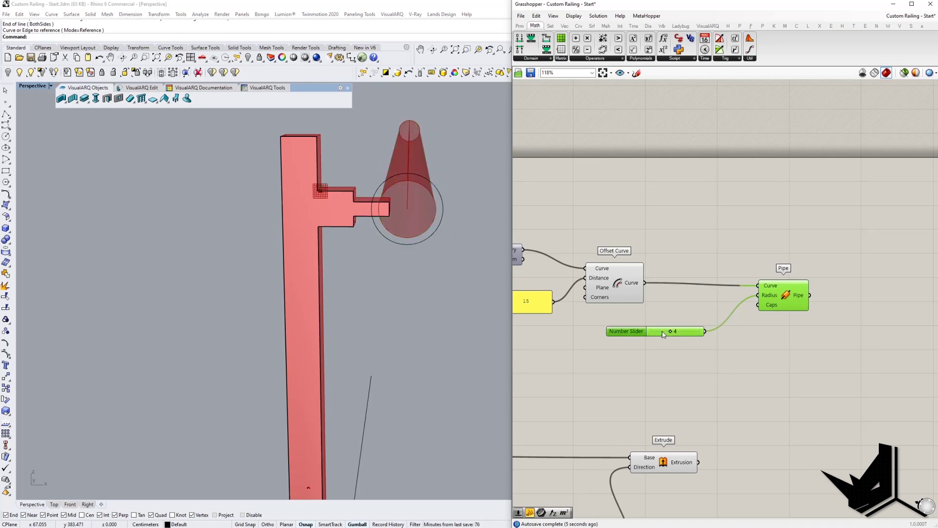
right_click(663, 332)
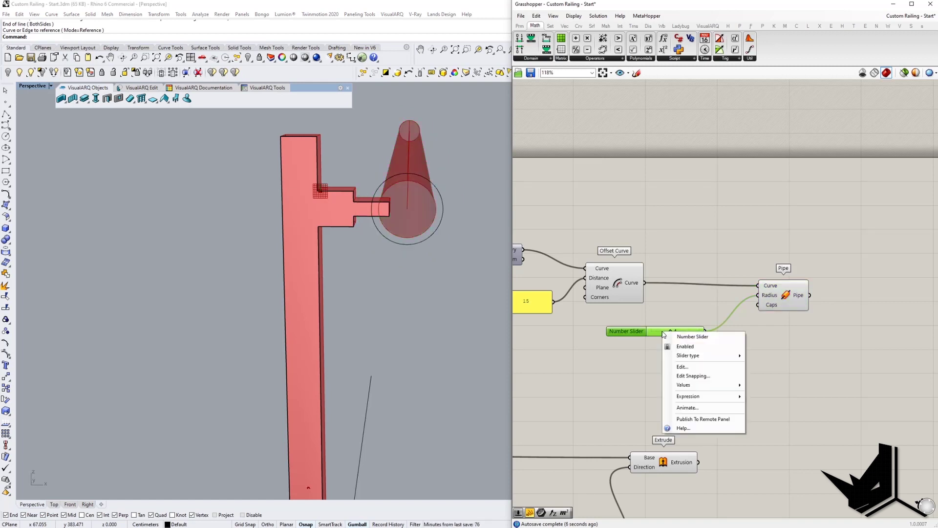
click(689, 366)
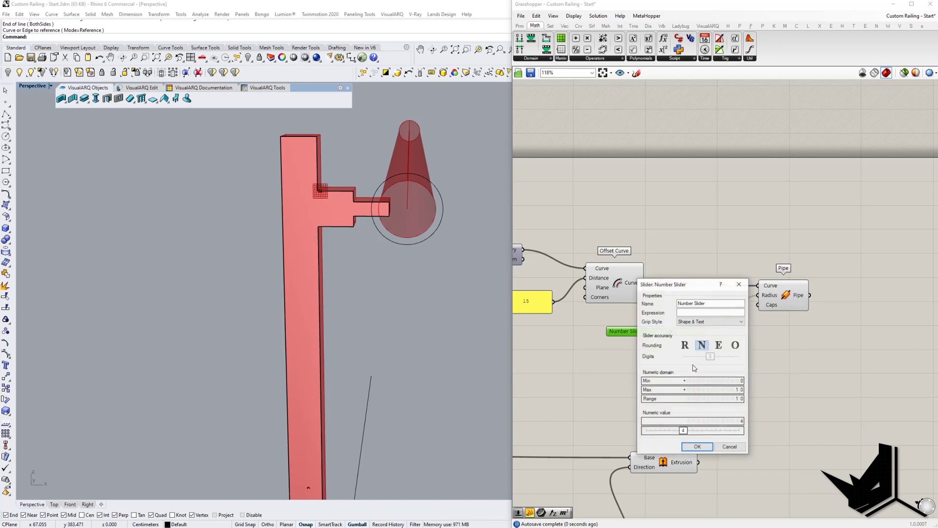
double_click(723, 381)
text(4)
click(731, 380)
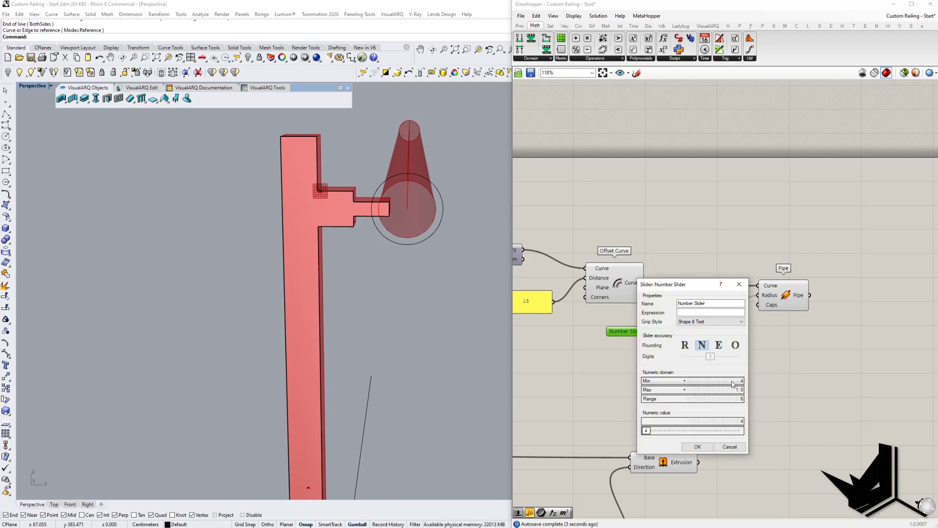
double_click(731, 389)
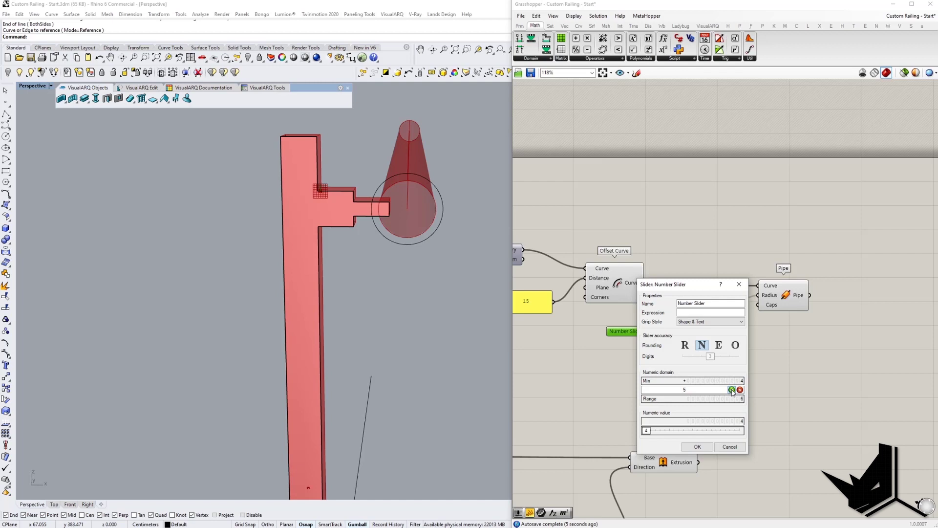
text(7)
click(731, 389)
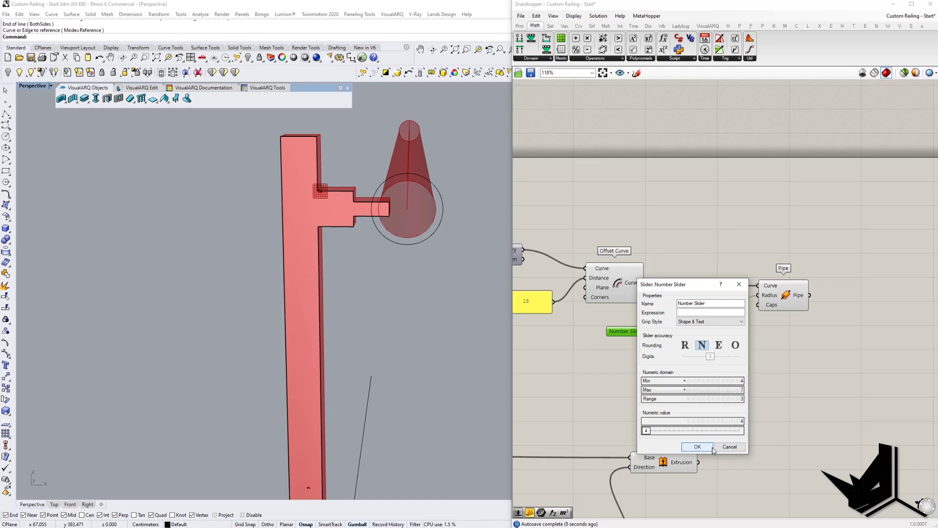
click(698, 446)
Rename the pipe radius slider to Handrail Thickness
mouse_move(672, 335)
mouse_down()
mouse_move(716, 333)
mouse_move(660, 335)
mouse_up()
double_click(646, 331)
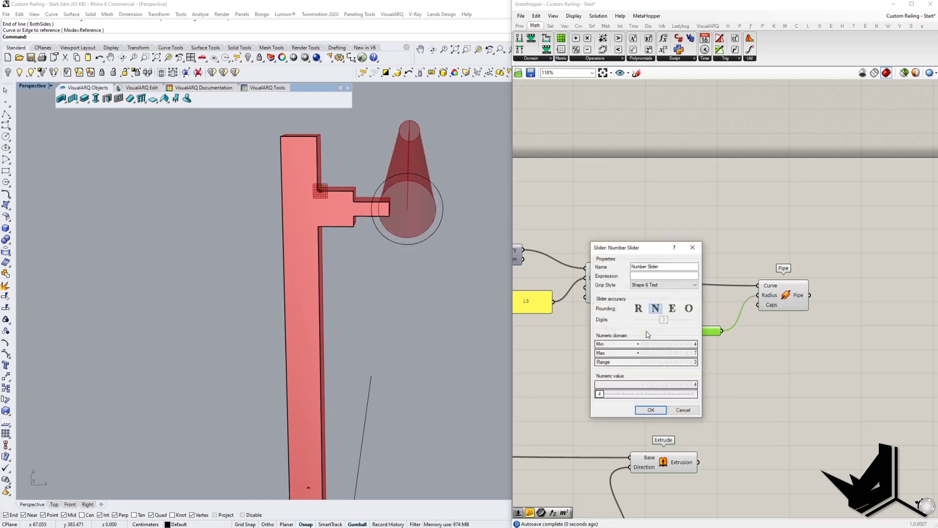
text(Handrail Thickness)
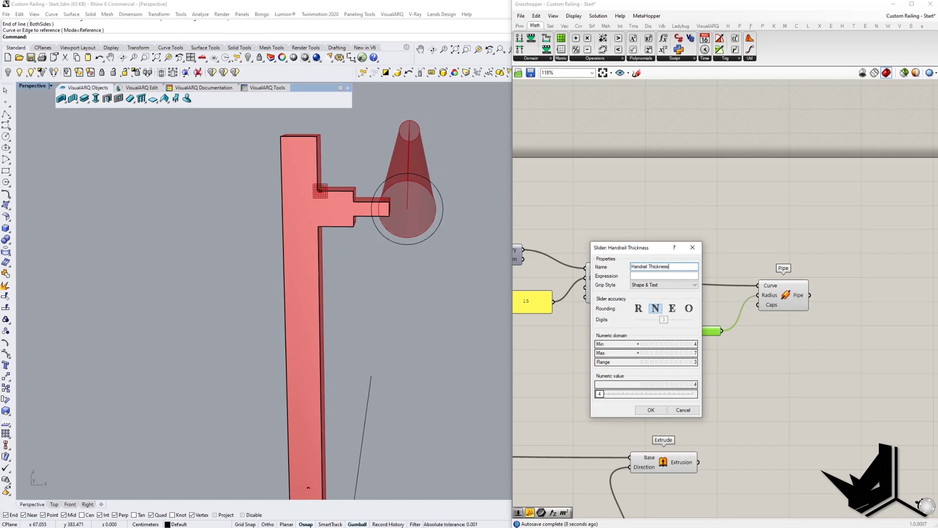
click(651, 410)
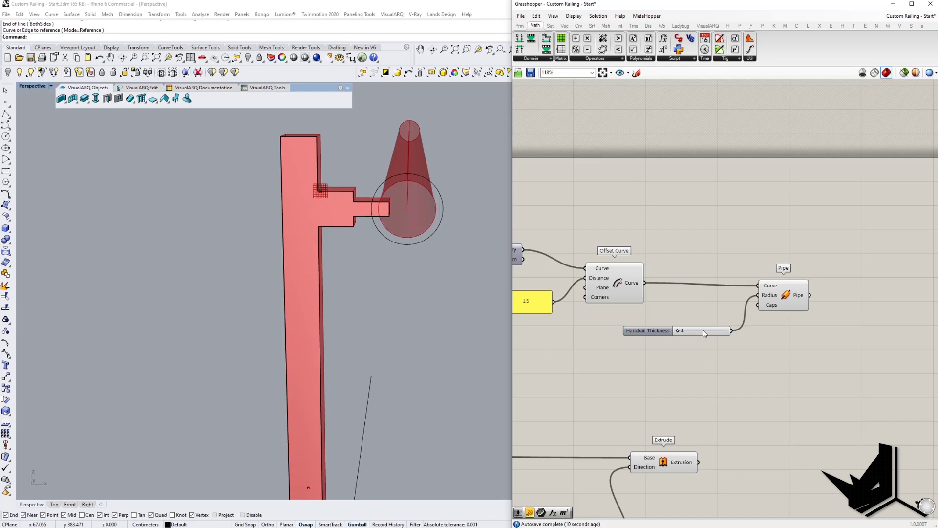
Group the Handrail Thickness slider and place it between the Path Curve and Baluster parameters
scroll(706, 332, down, 5)
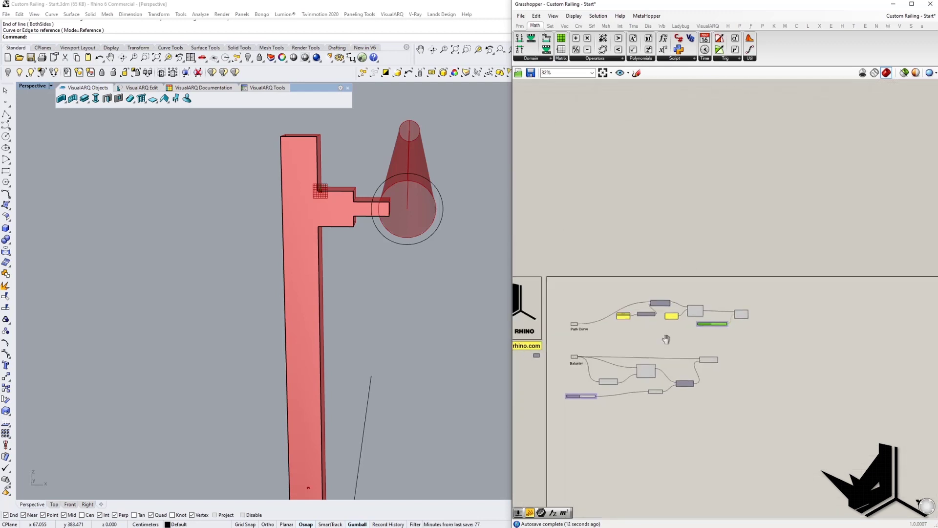
drag(751, 306, 545, 333)
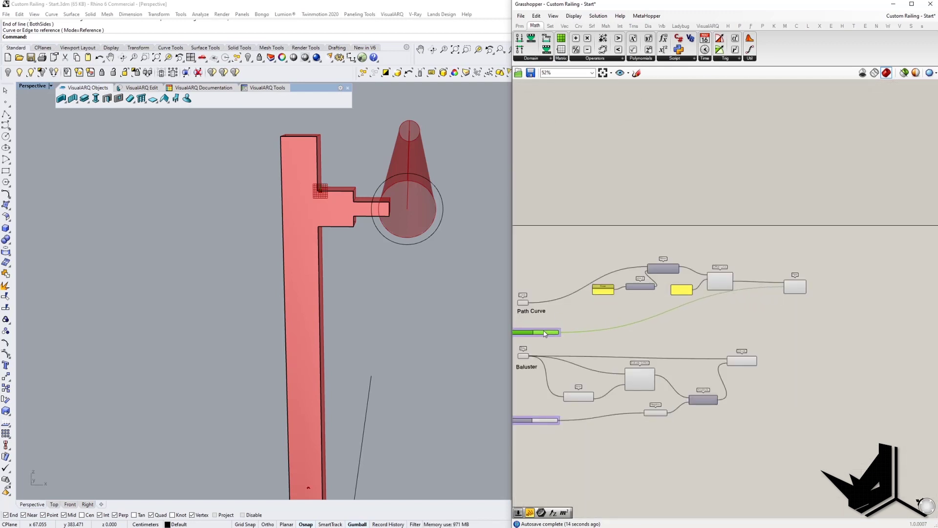
right_drag(633, 328, 545, 344)
Add a Cap Holes component just after Pipe and connect the Pipe output to its Brep input
click(714, 298)
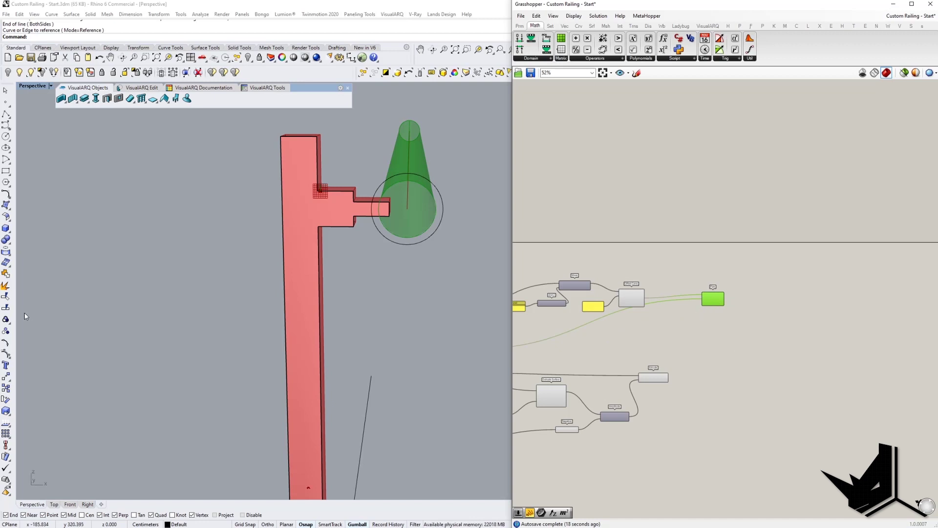
click(761, 306)
scroll(762, 306, up, 3)
double_click(765, 304)
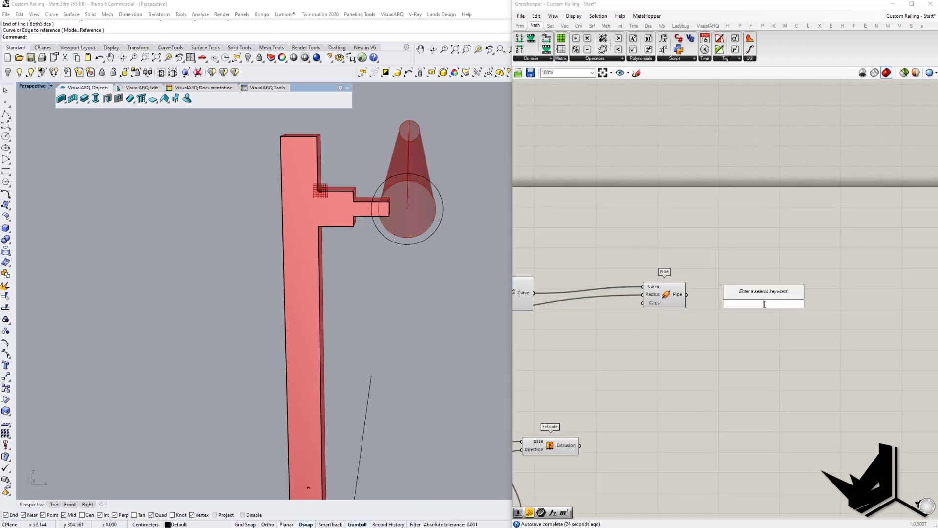
text(cap)
key(Return)
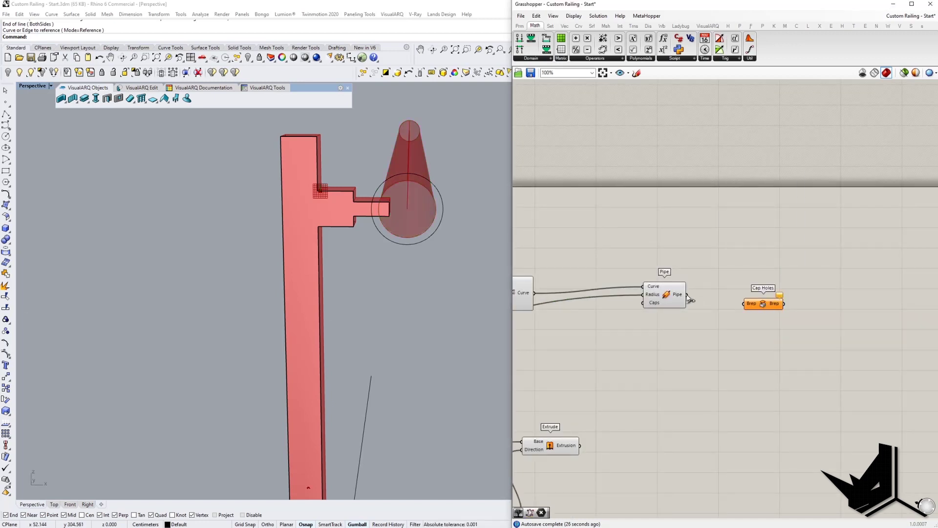
drag(687, 294, 734, 301)
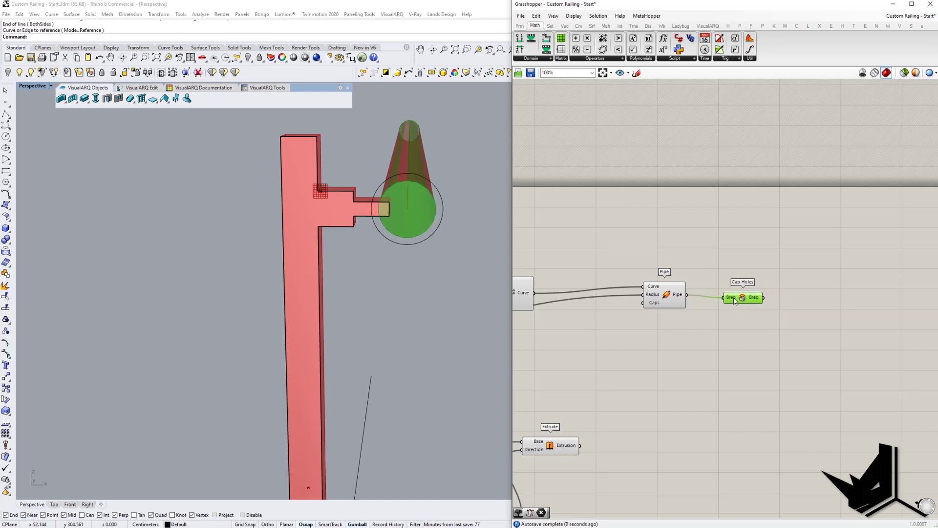
Hide the Pipe component's preview and add a Brep parameter fed by the Cap Holes Brep output
right_click(666, 294)
click(685, 308)
right_drag(836, 304, 730, 308)
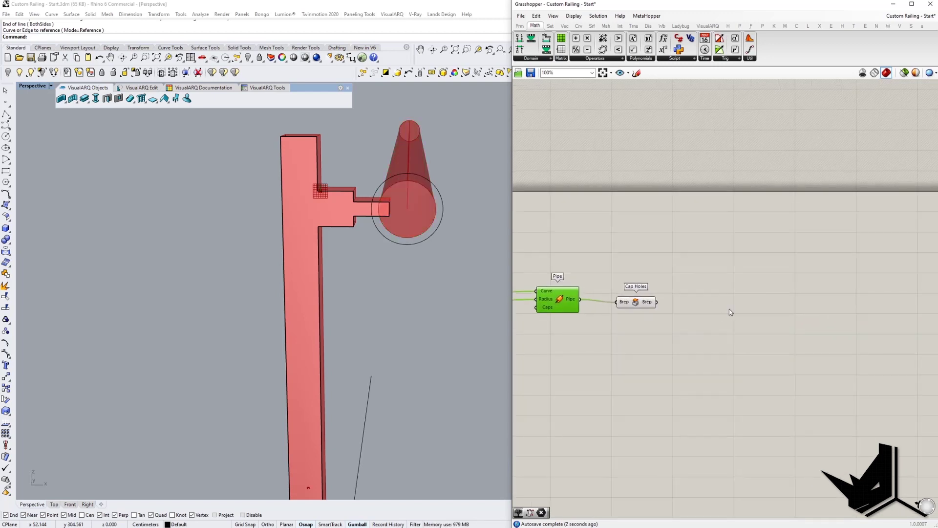
double_click(730, 308)
text(brep)
key(Return)
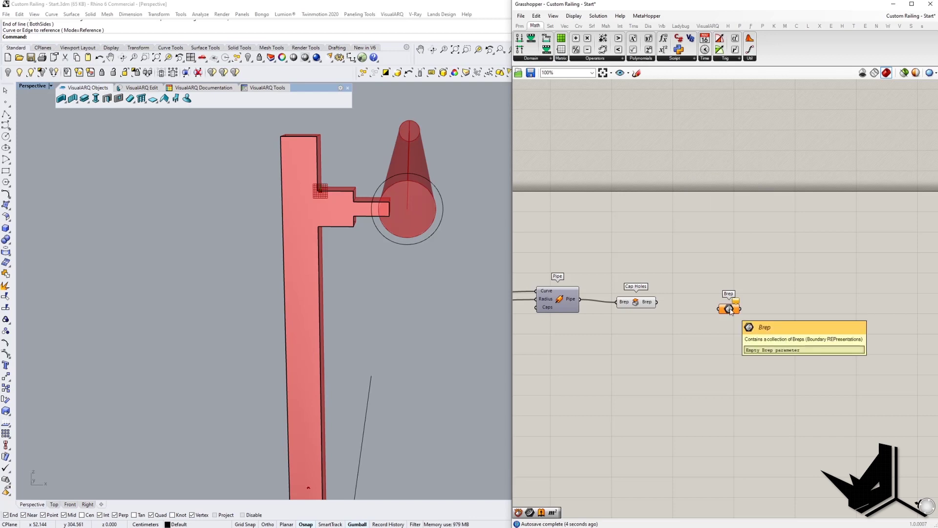
drag(729, 307, 715, 300)
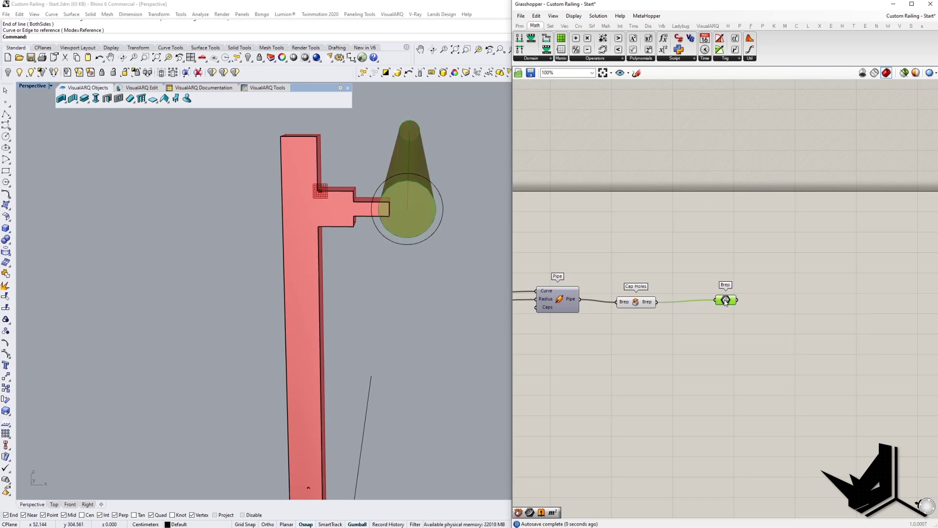
Group the Brep parameter and move the group farther to the right of Cap Holes
scroll(740, 313, down, 2)
scroll(744, 315, up, 3)
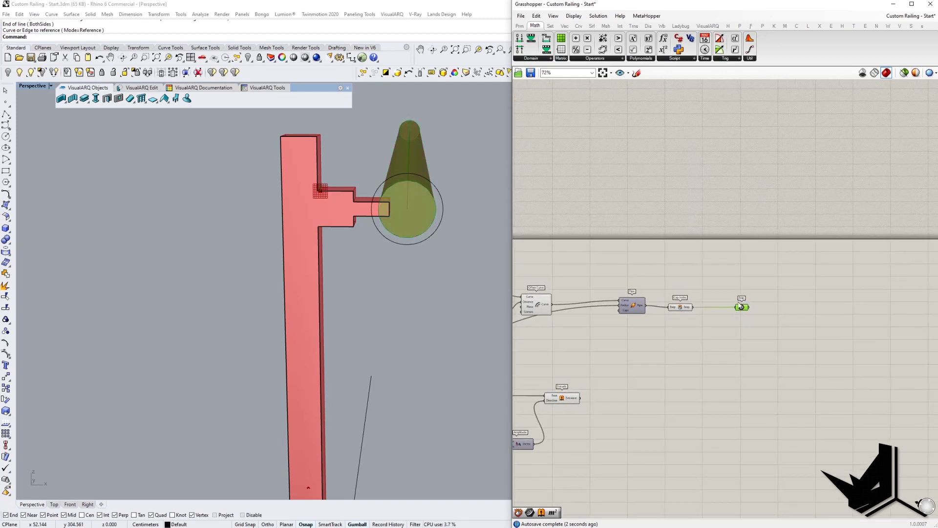
drag(717, 264, 791, 344)
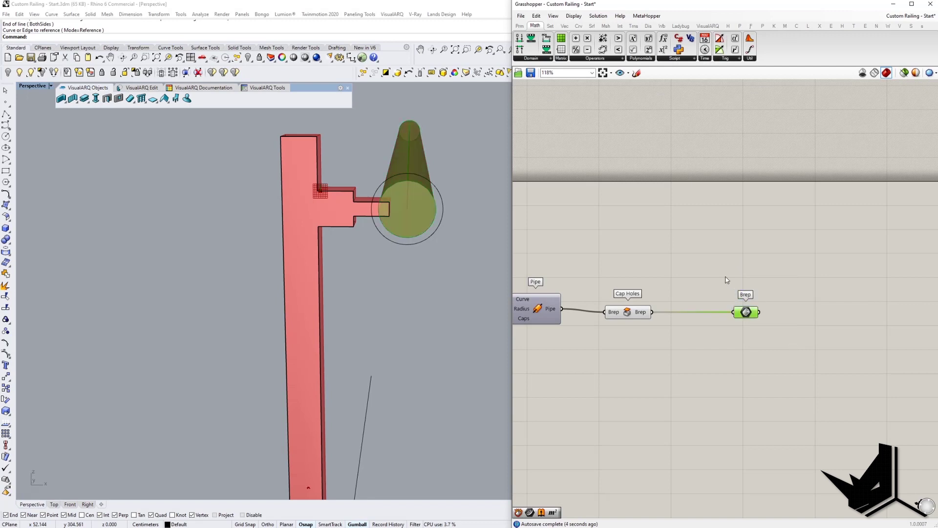
drag(763, 315, 807, 308)
drag(707, 281, 784, 339)
drag(709, 266, 792, 348)
key(ctrl+g)
drag(704, 257, 792, 346)
drag(749, 313, 812, 314)
Turn off the preview of the Cap Holes component
right_drag(677, 289, 741, 291)
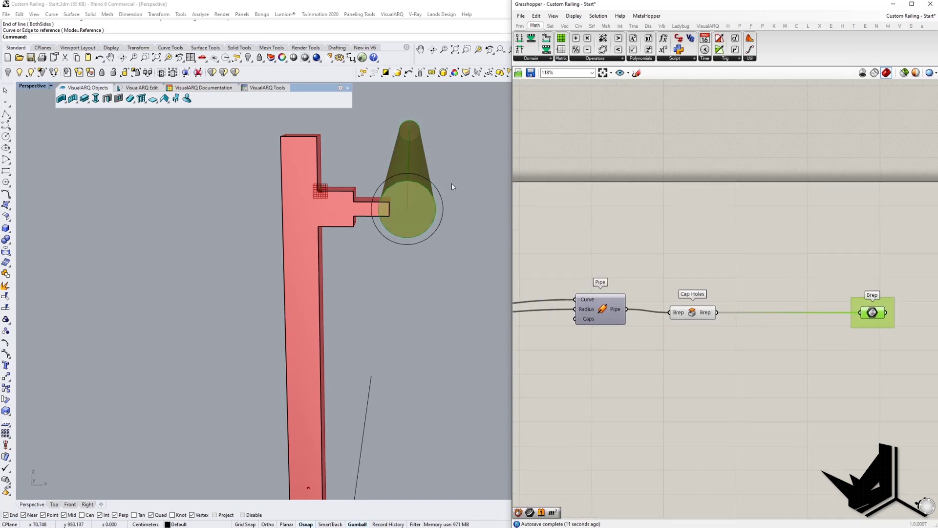
right_click(692, 313)
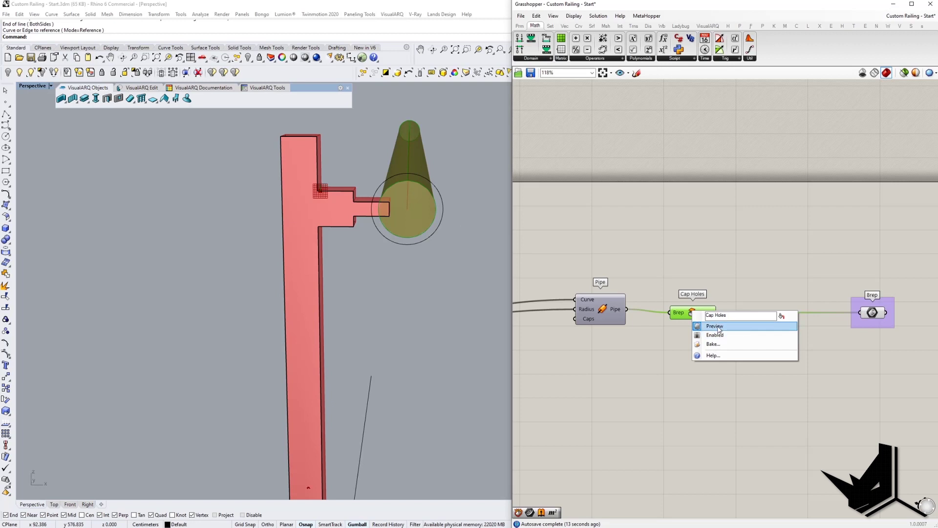
click(719, 330)
scroll(781, 300, up, 2)
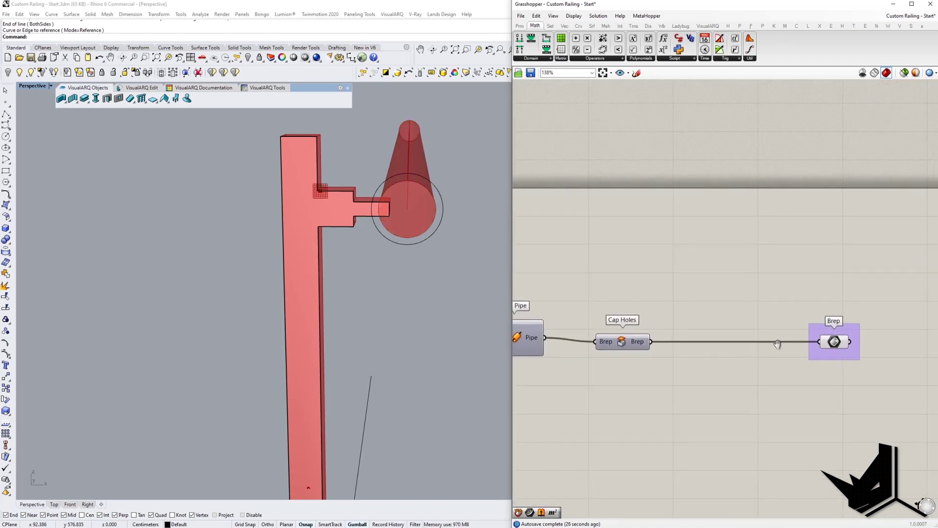
right_drag(777, 344, 775, 344)
Add a Divide Curve component to the right of the baluster's Extrude component
scroll(444, 324, down, 8)
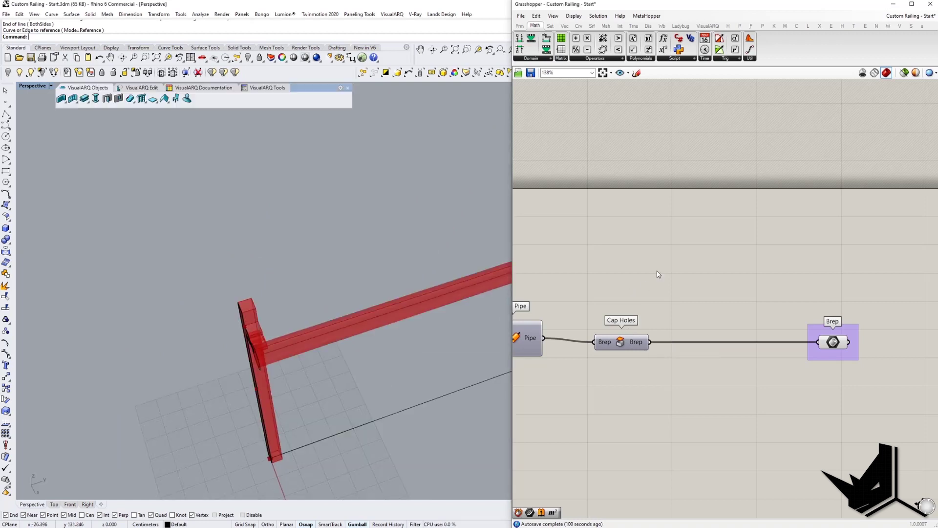
scroll(655, 272, down, 5)
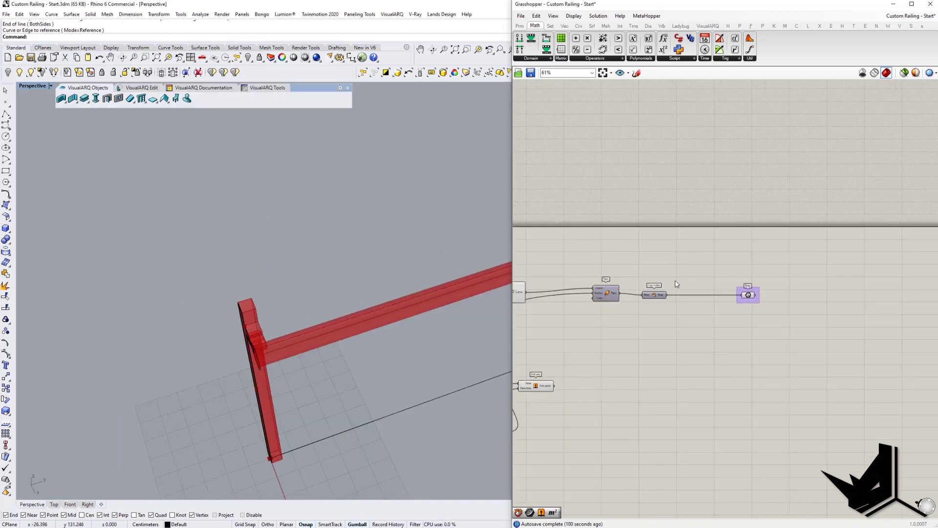
right_drag(688, 353, 792, 296)
click(729, 280)
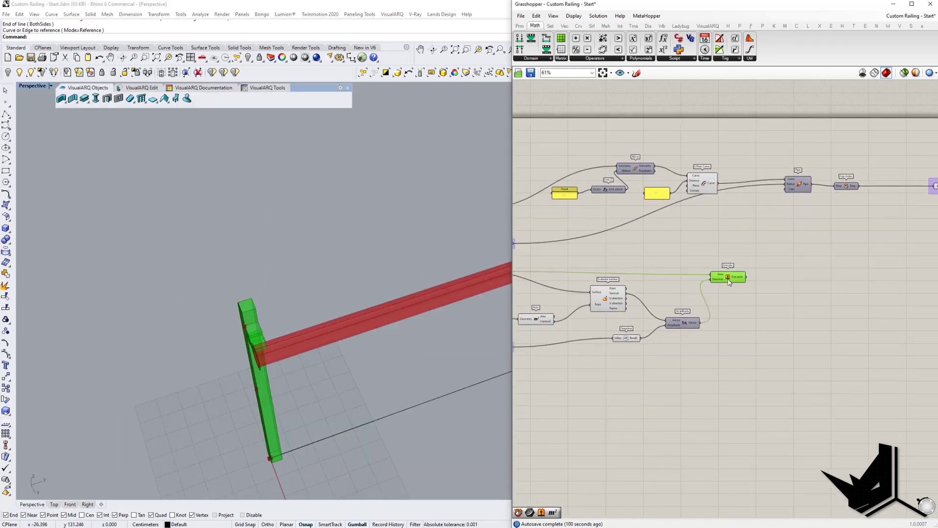
scroll(318, 313, down, 4)
shift+right_drag(311, 319, 276, 371)
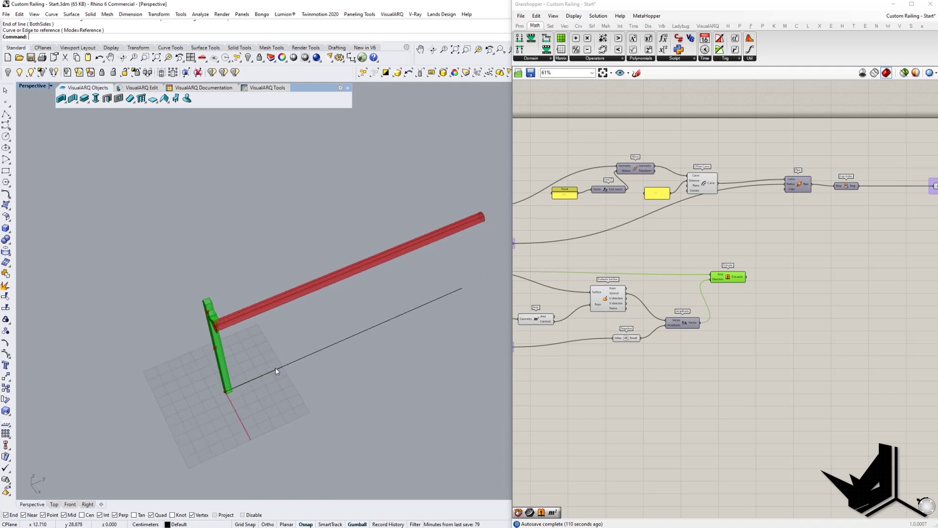
scroll(759, 316, up, 4)
double_click(779, 310)
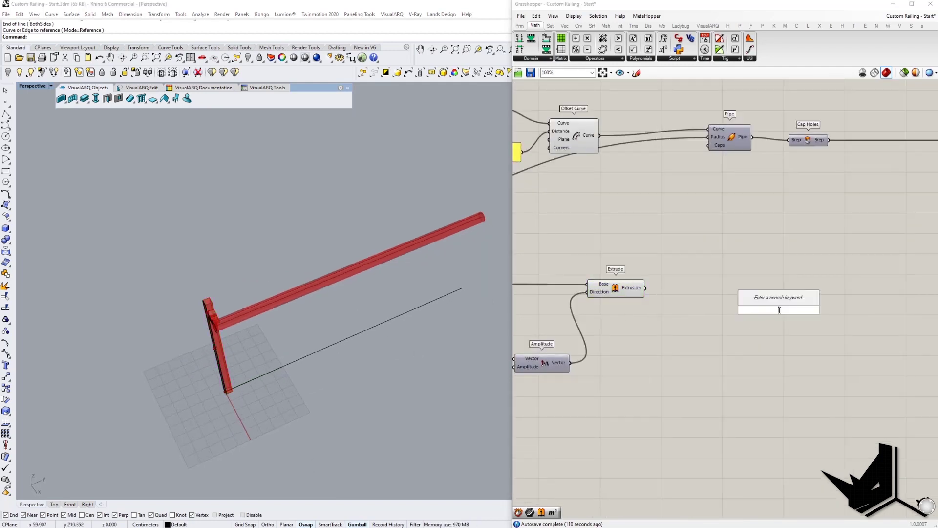
text(divide)
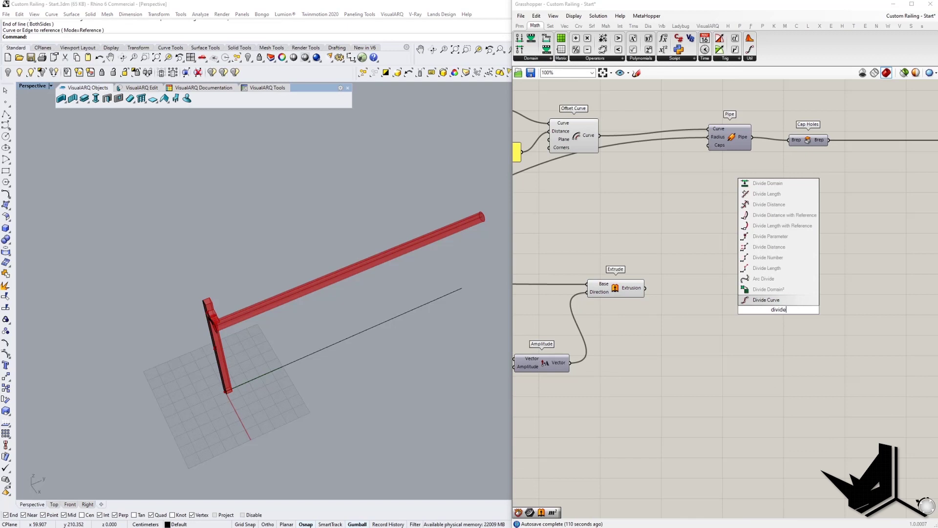
key(Return)
Connect the Path Curve parameter to the Curve input of Divide Curve
scroll(697, 308, down, 5)
scroll(696, 308, up, 2)
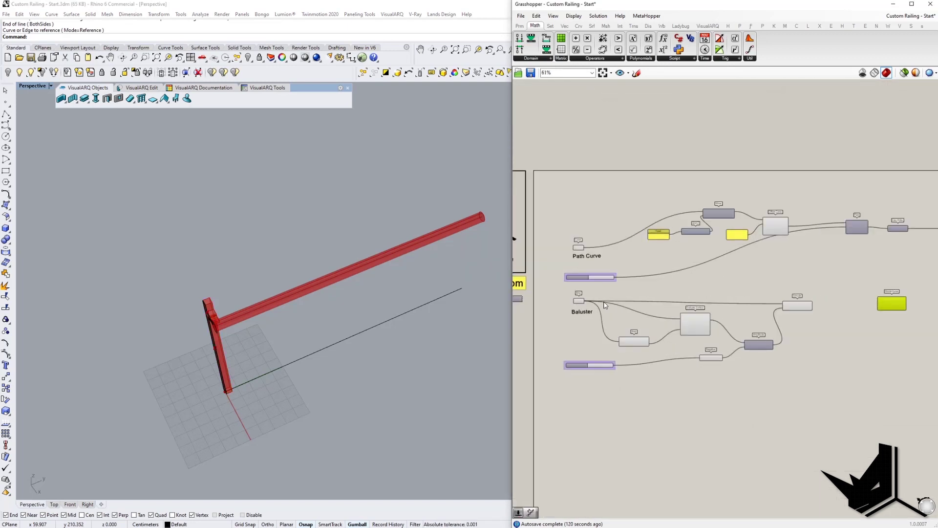
scroll(584, 243, down, 2)
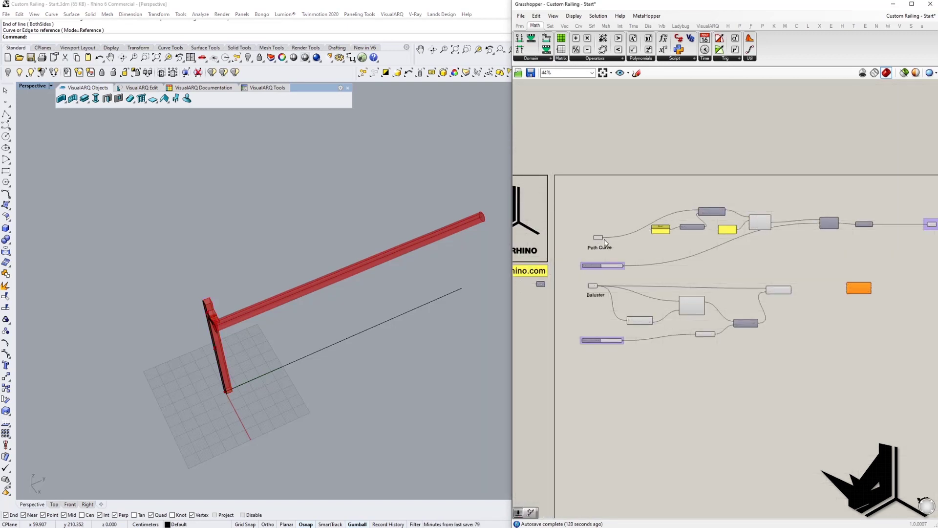
drag(598, 243, 848, 285)
Create a number slider with the value 12 before Divide Curve and name it Baluster Density
scroll(849, 285, up, 4)
double_click(787, 311)
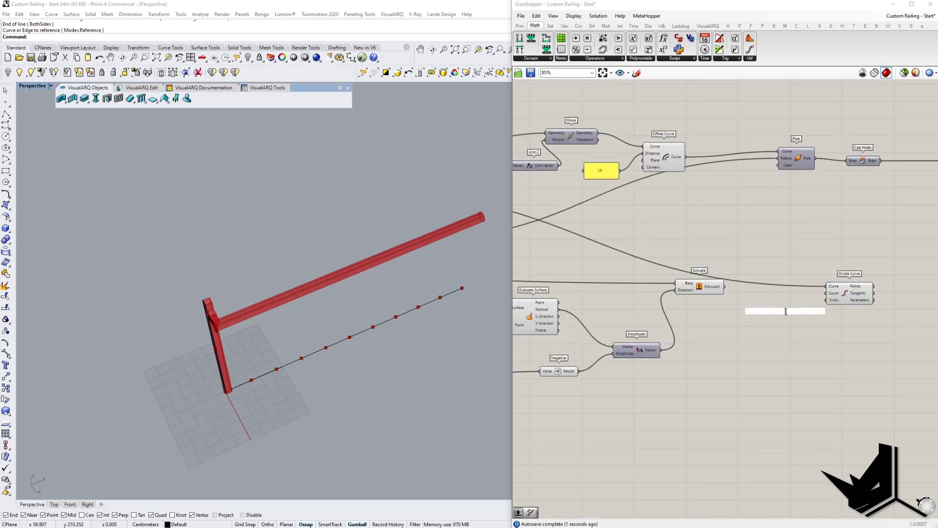
text(12)
key(Return)
drag(769, 316, 745, 320)
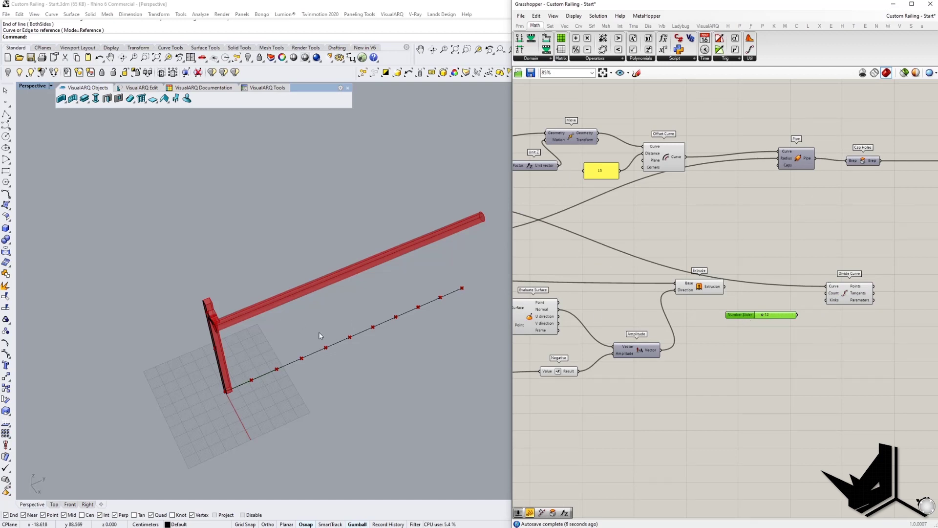
double_click(743, 316)
text(Baluster Densiy)
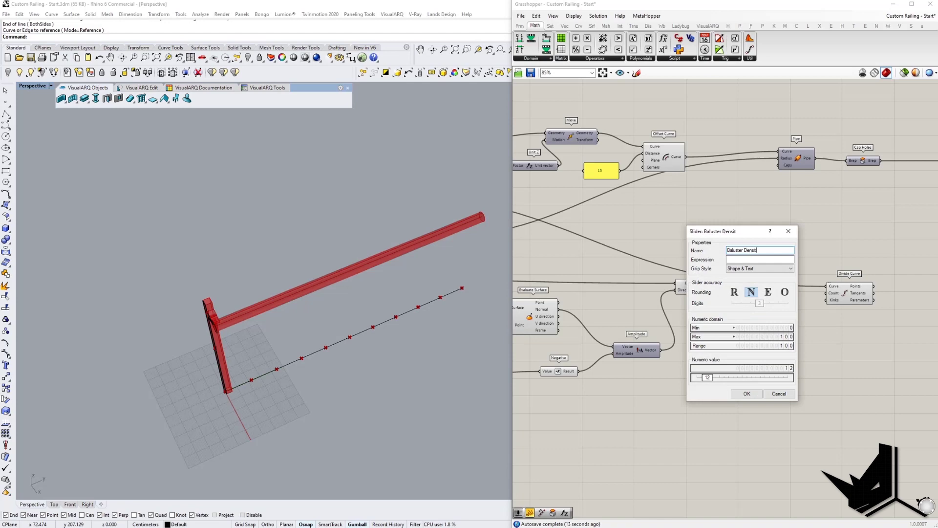
key(Return)
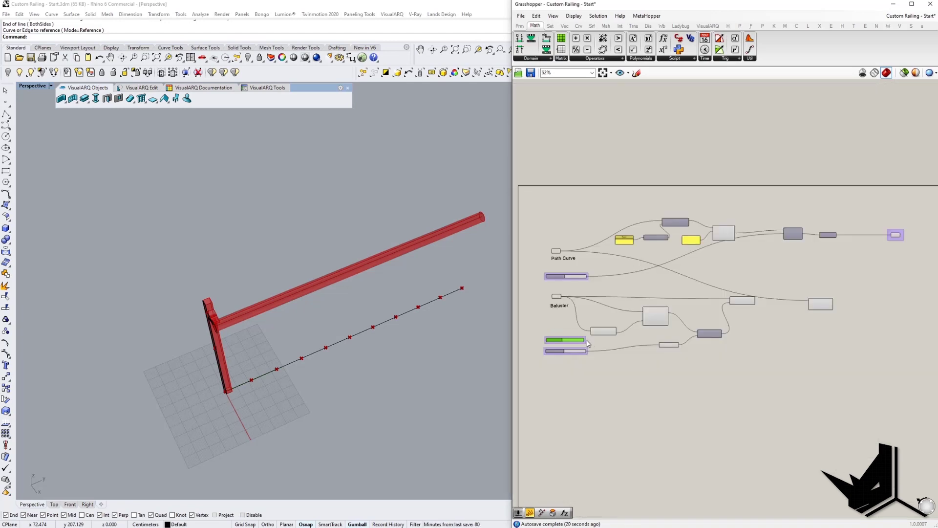
Connect the Baluster Density slider to the Count input of Divide Curve
scroll(588, 343, up, 4)
scroll(586, 344, down, 3)
drag(588, 342, 825, 289)
scroll(801, 308, up, 4)
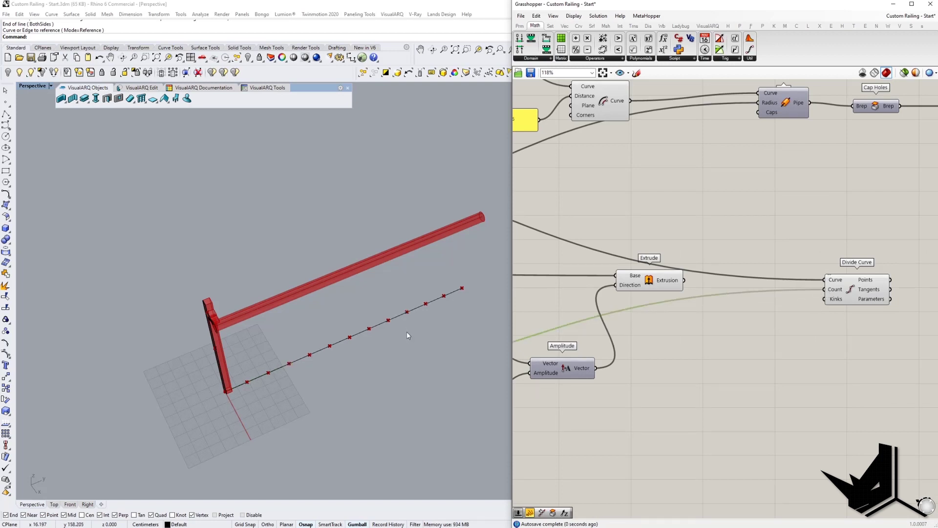
right_drag(821, 312, 722, 315)
drag(750, 296, 751, 294)
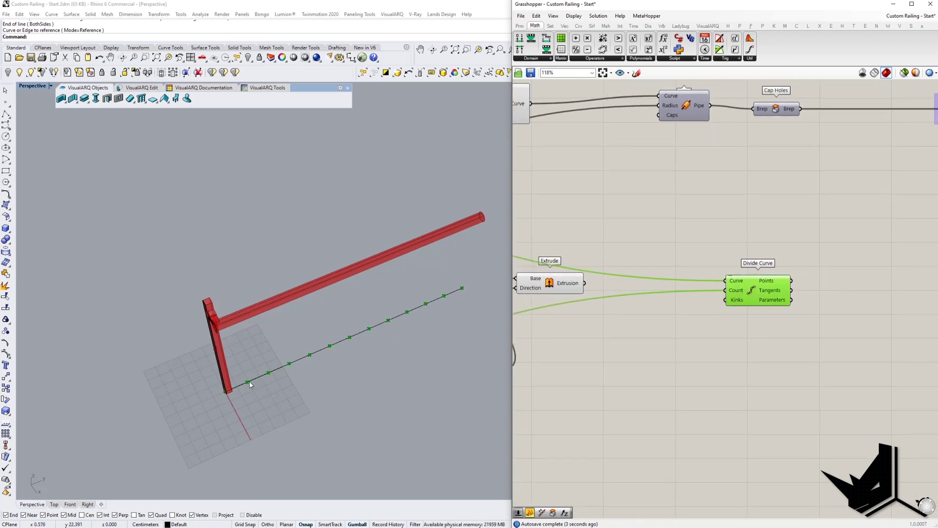
Add an Orient component to the right of Divide Curve, below the grouped Brep parameter
scroll(245, 383, up, 5)
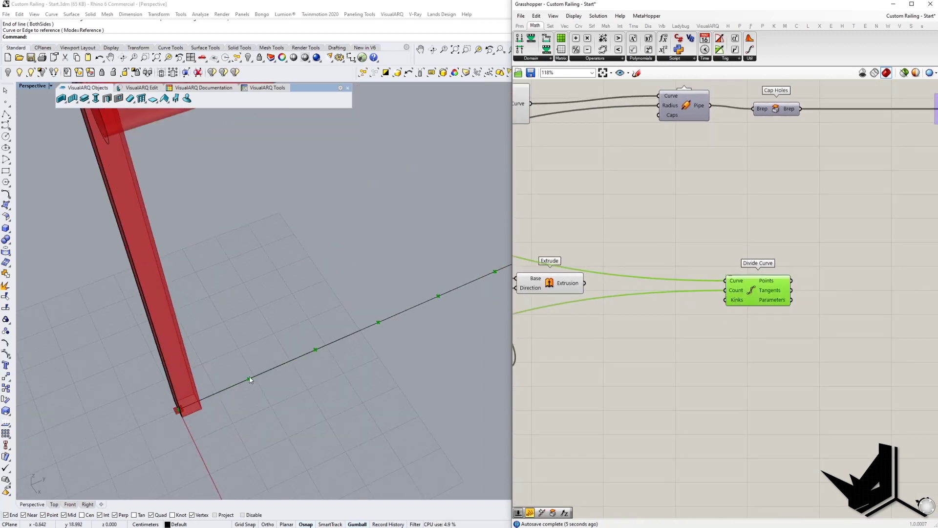
scroll(242, 380, down, 3)
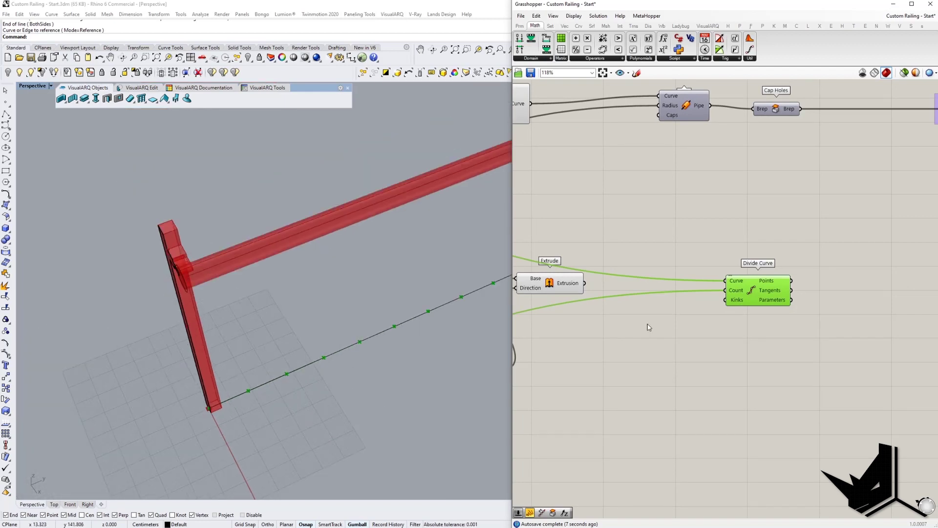
right_drag(783, 344, 614, 398)
double_click(825, 297)
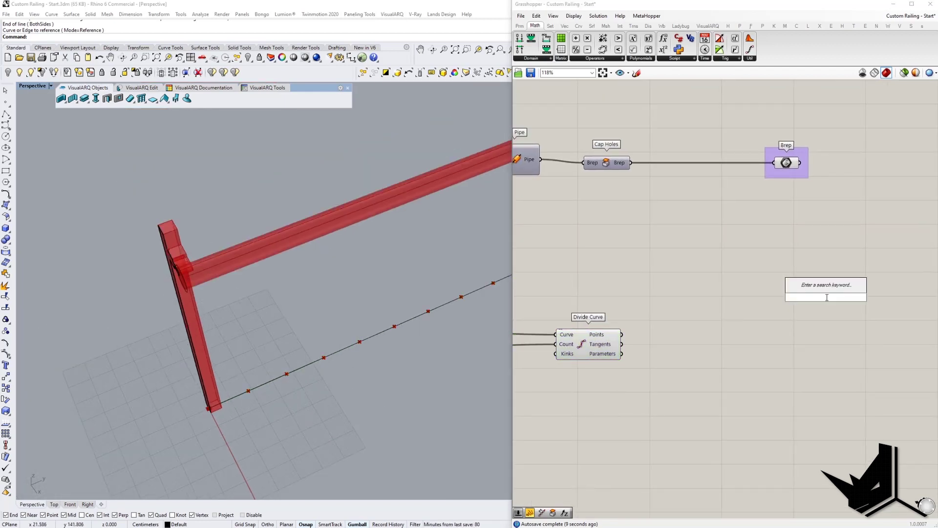
text(orient)
key(Return)
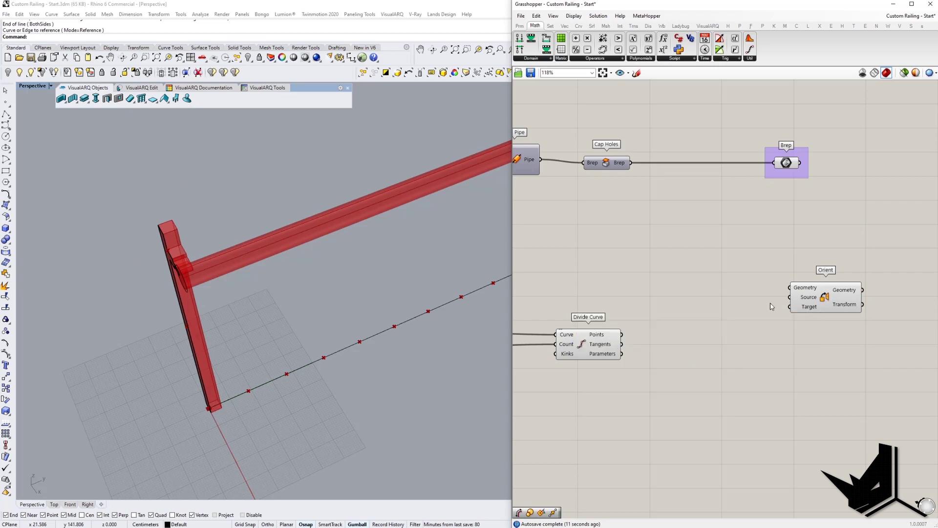
Move the Extrude component up and connect its Extrusion output to the Geometry input of Orient
right_drag(631, 281, 737, 286)
right_drag(700, 326, 786, 323)
scroll(787, 320, down, 3)
scroll(677, 326, up, 1)
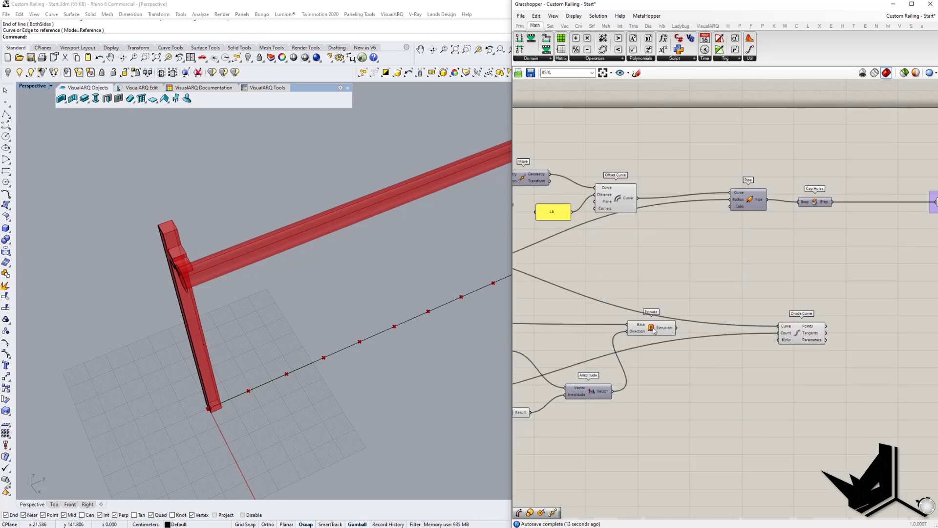
drag(654, 331, 685, 299)
right_drag(746, 288, 635, 298)
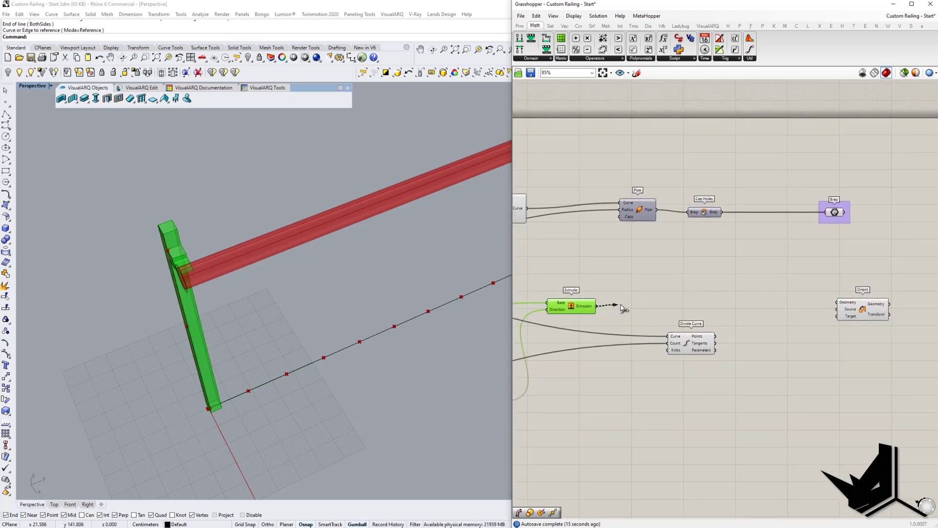
drag(622, 308, 837, 303)
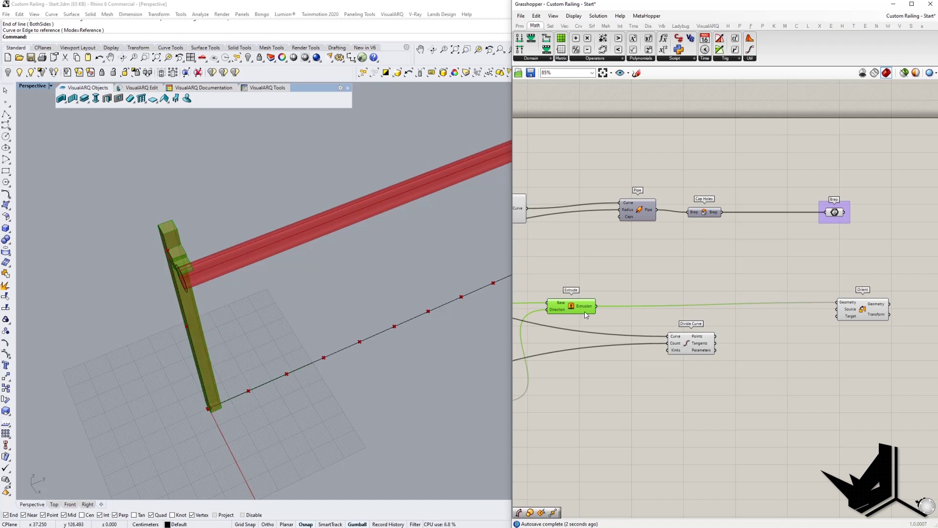
Add a Horizontal Frame component between Divide Curve and Orient
scroll(837, 309, up, 3)
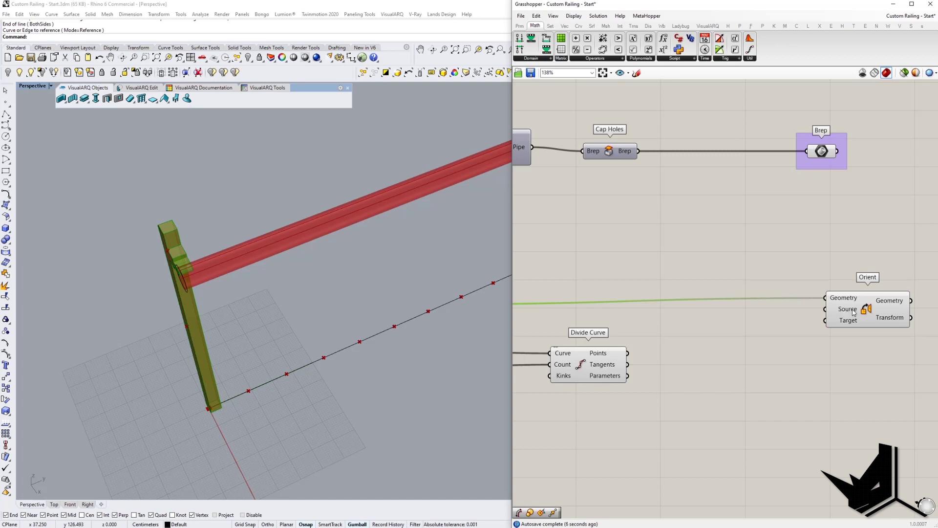
right_drag(698, 373, 679, 377)
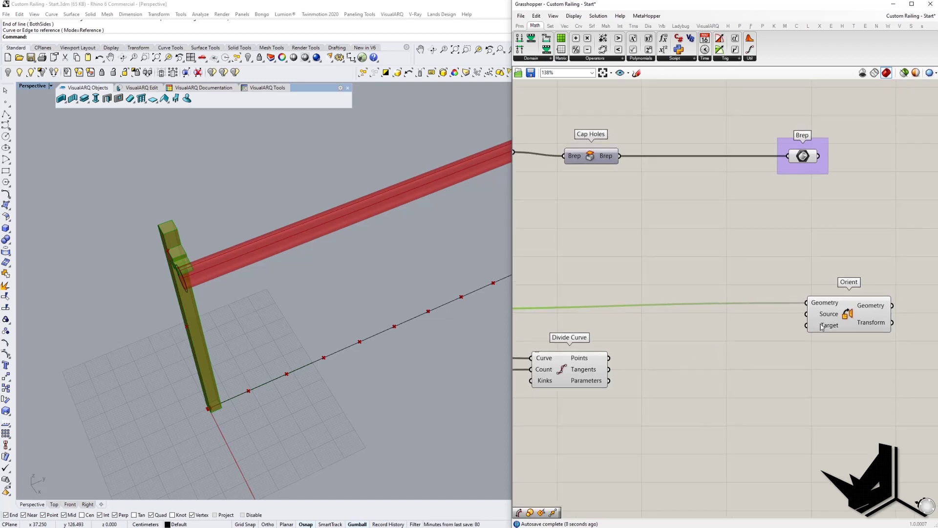
right_drag(582, 378, 604, 362)
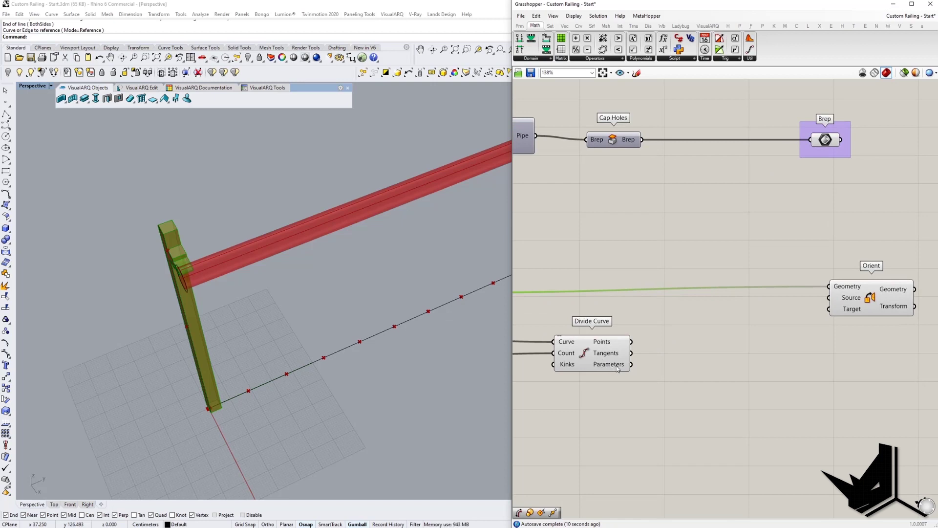
mouse_move(615, 368)
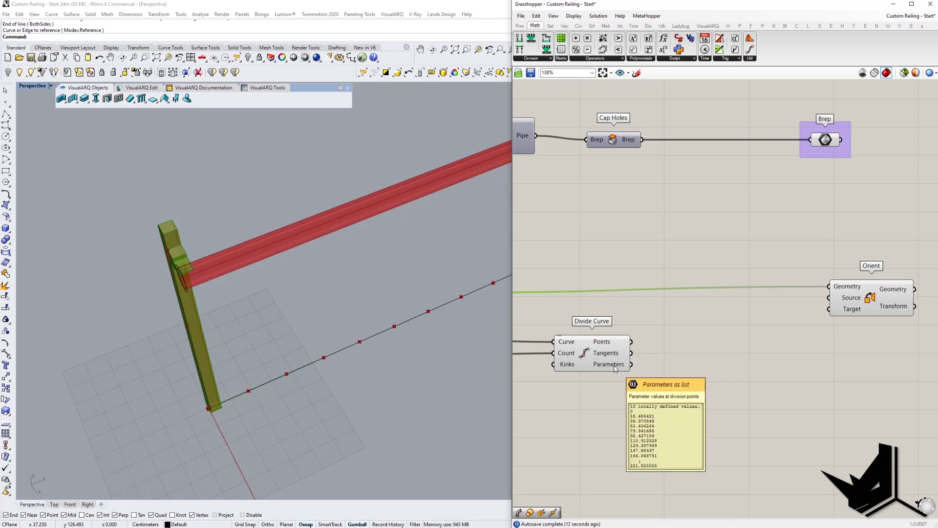
double_click(758, 364)
text(hoi)
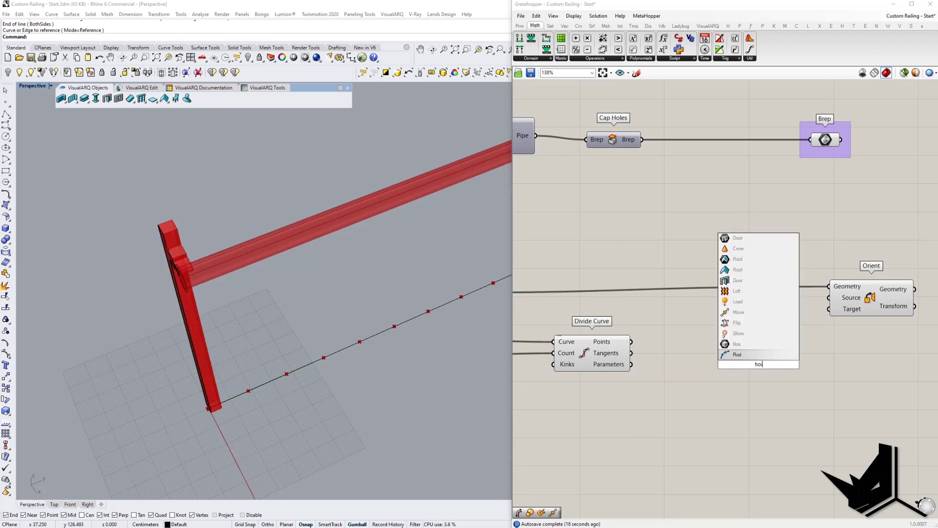
key(BackSpace)
text(riz)
key(Return)
drag(758, 366, 749, 365)
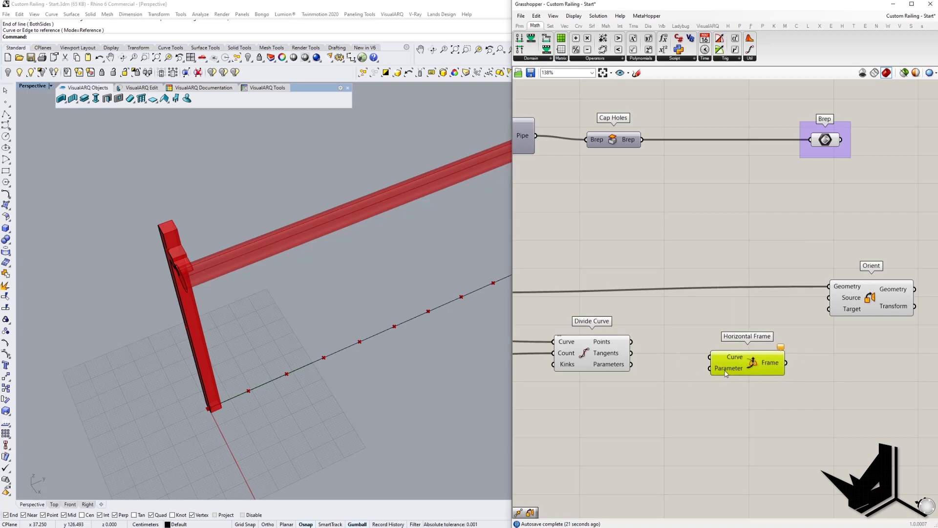
Connect the path curve to the Curve input of Horizontal Frame and move that component below and to the right of Divide Curve
scroll(726, 373, down, 4)
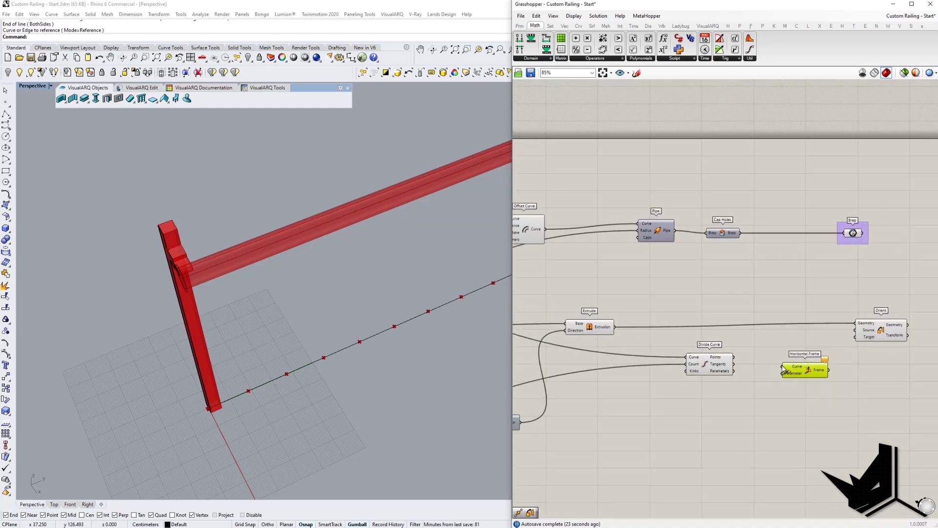
scroll(804, 336, down, 6)
drag(782, 366, 559, 285)
scroll(635, 328, up, 4)
scroll(562, 288, down, 2)
scroll(833, 349, up, 3)
right_drag(841, 352, 783, 369)
scroll(797, 361, up, 3)
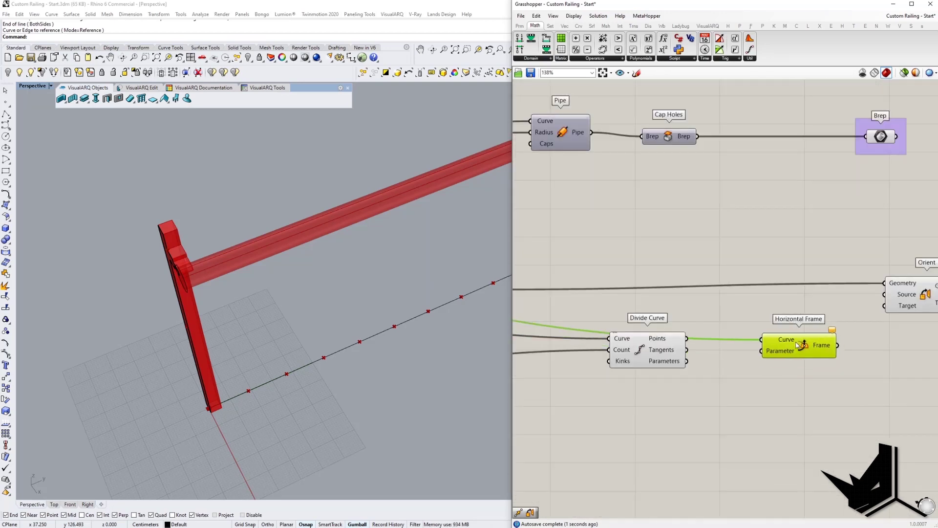
drag(797, 345, 794, 325)
right_drag(792, 361, 790, 336)
drag(794, 302, 787, 405)
Connect the Parameters output of Divide Curve to the Parameter input of Horizontal Frame
click(649, 331)
right_drag(696, 343, 662, 338)
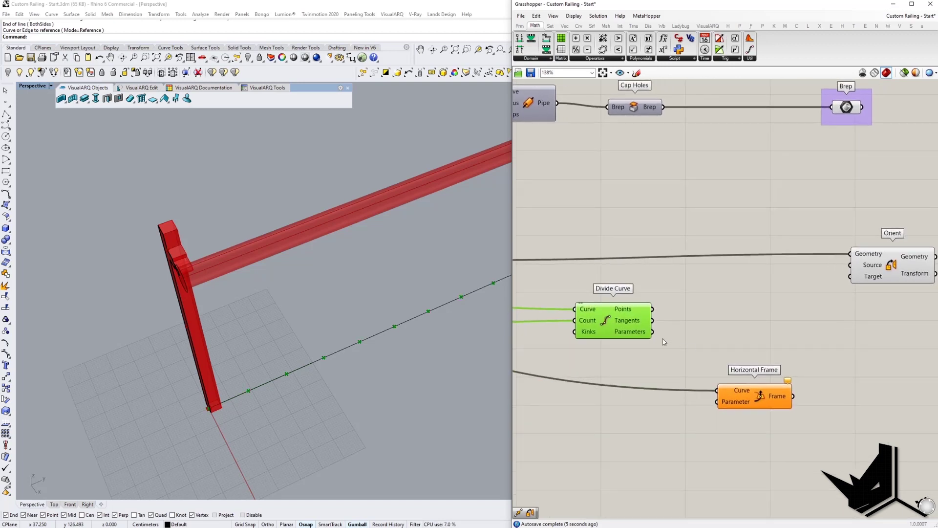
drag(670, 355, 750, 395)
scroll(262, 398, up, 5)
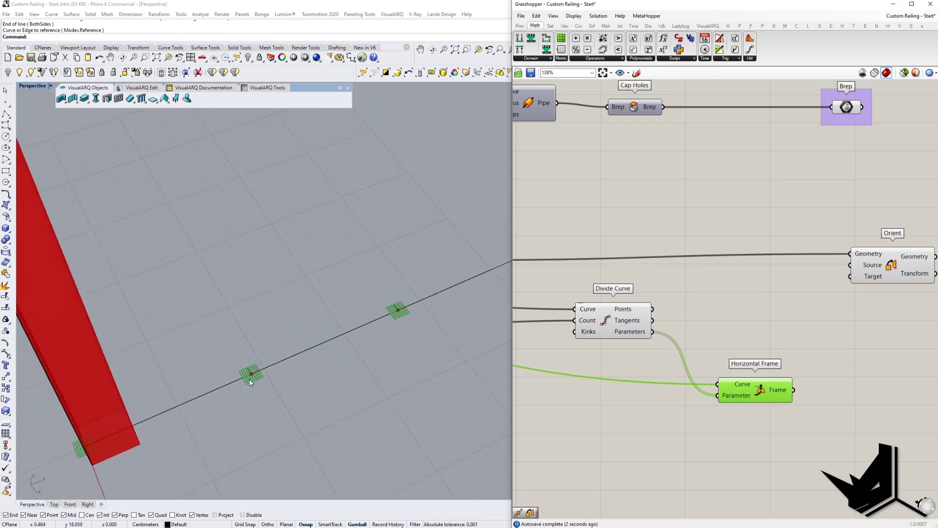
scroll(250, 379, down, 3)
Connect the Frame output of Horizontal Frame to the Target input of Orient
right_drag(821, 333, 715, 350)
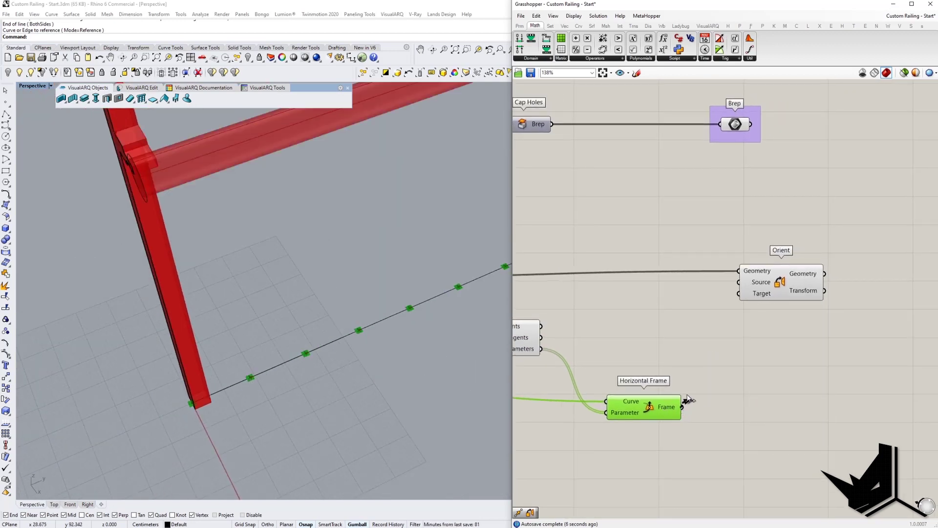
drag(689, 400, 738, 293)
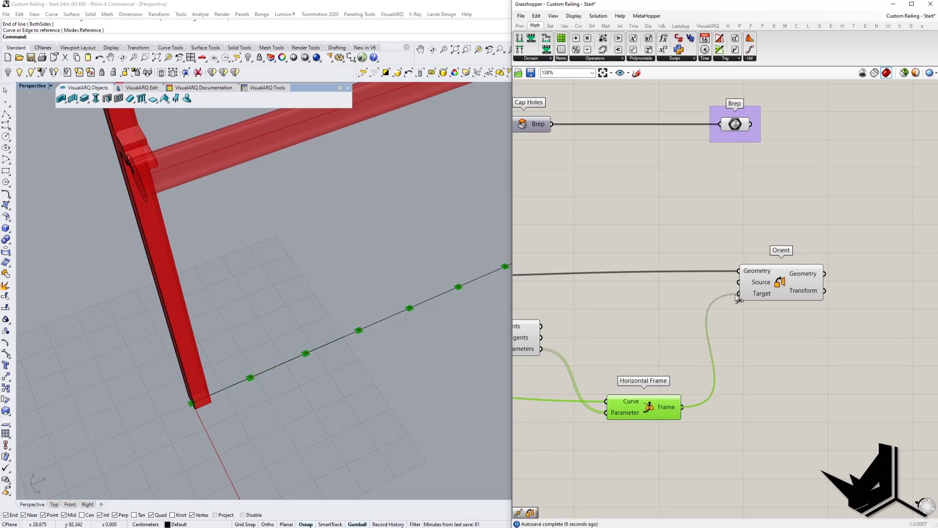
click(671, 316)
right_drag(658, 311, 780, 315)
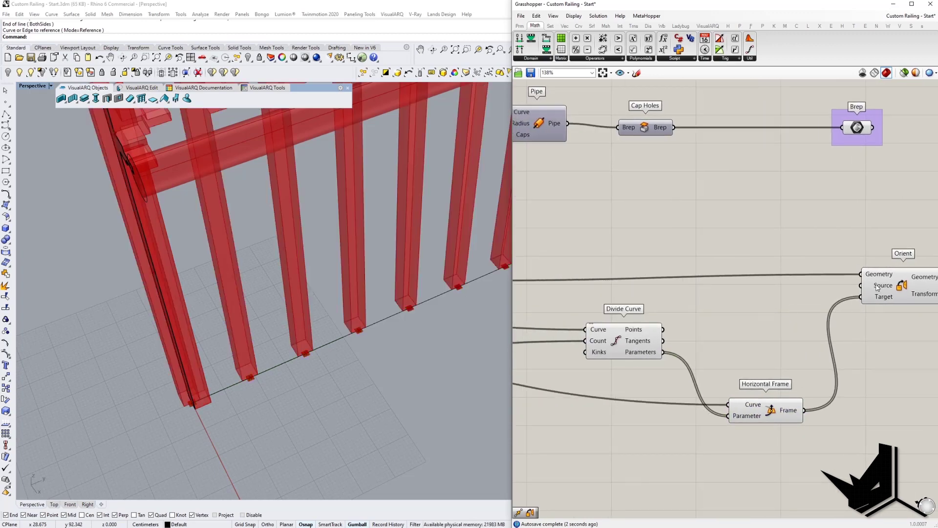
Turn off the preview of the Orient component so only the original baluster shows at the first division frame
scroll(234, 393, up, 4)
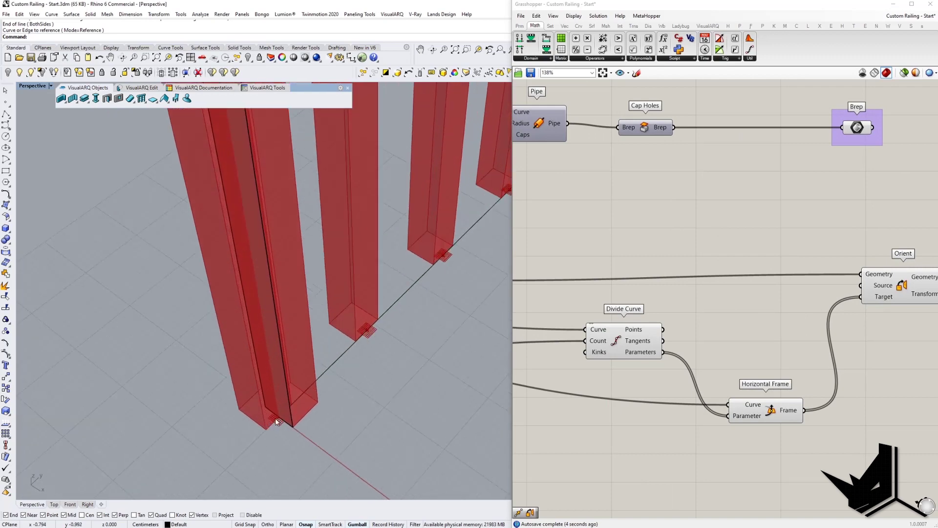
scroll(276, 421, down, 4)
right_drag(276, 421, 320, 338)
scroll(342, 403, up, 6)
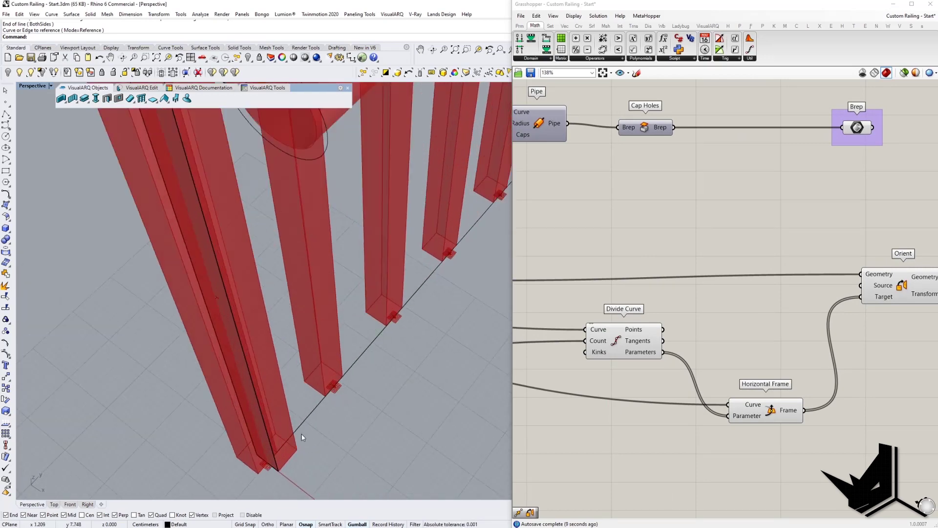
scroll(312, 384, down, 2)
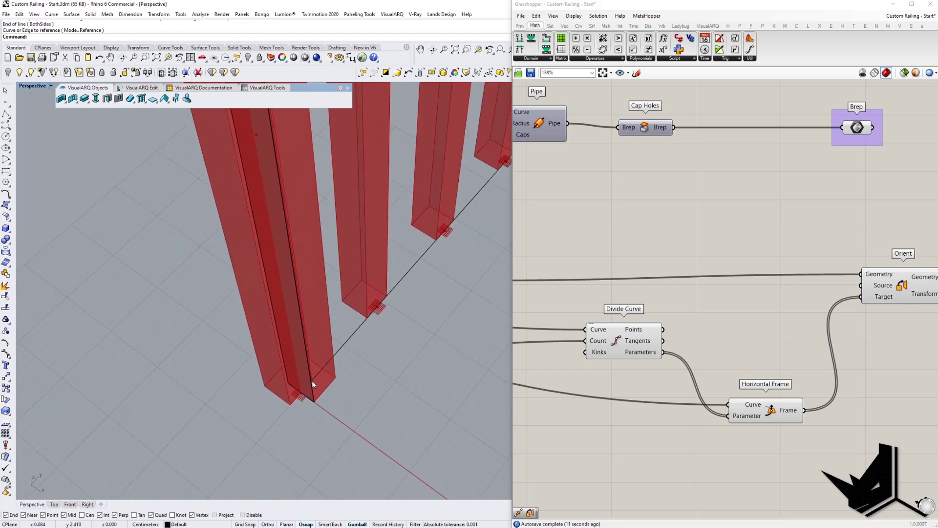
right_drag(861, 301, 767, 318)
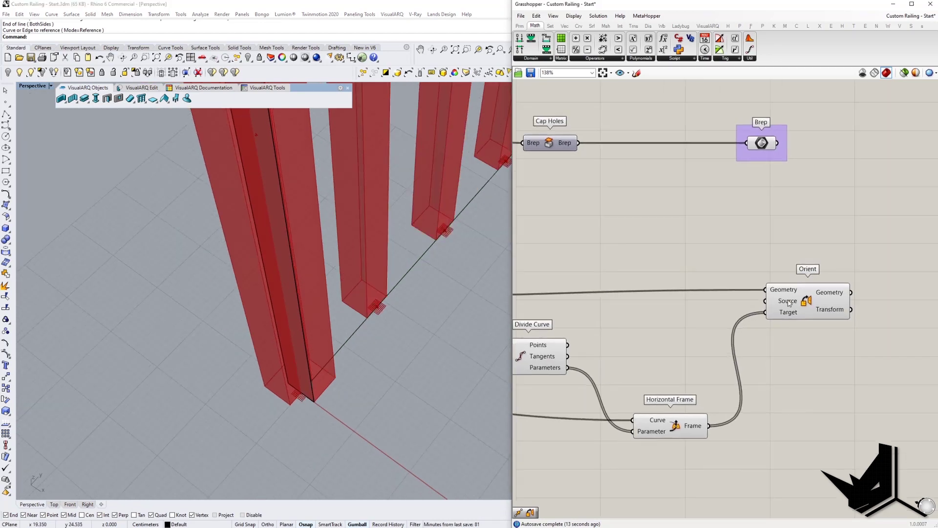
right_click(811, 303)
click(826, 317)
scroll(323, 399, up, 5)
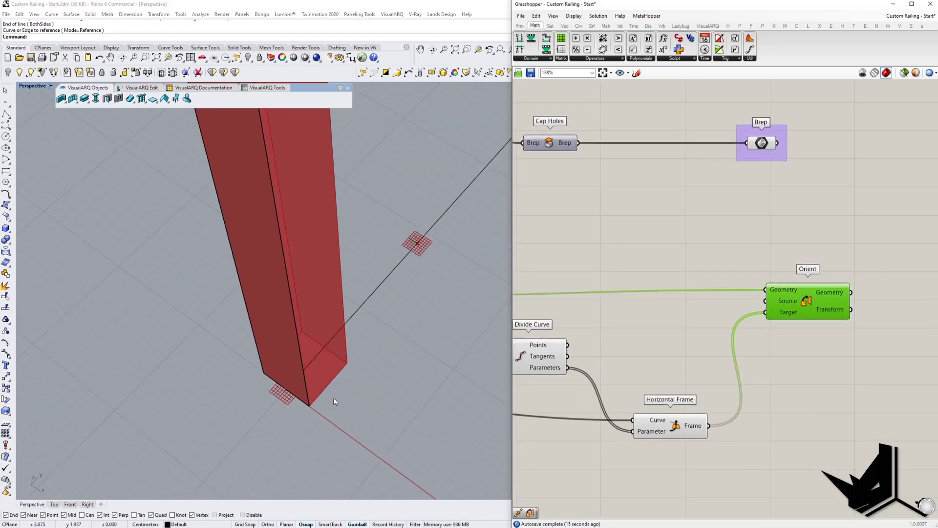
Mark the frame at the baluster's base in red and the baluster's bottom face in green on a screen capture
shift+right_drag(333, 400, 280, 157)
scroll(360, 413, down, 8)
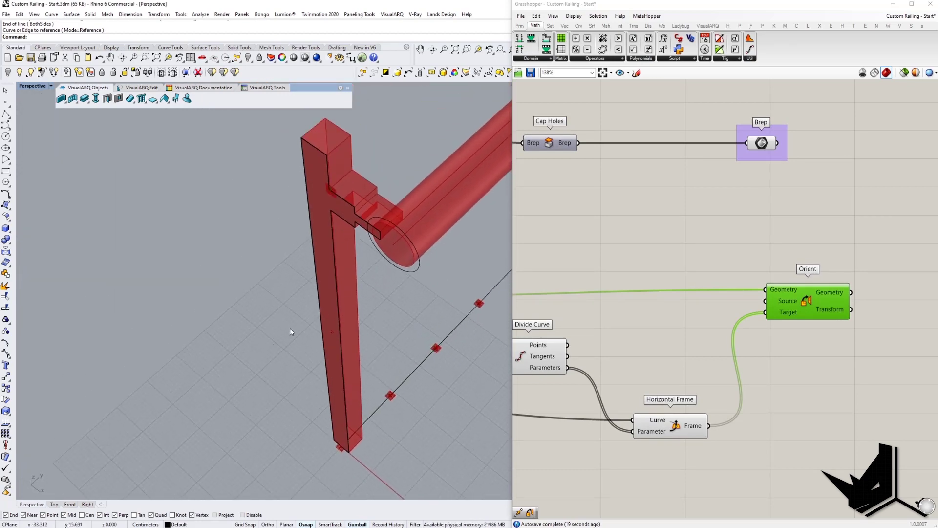
key(Print)
drag(172, 103, 498, 480)
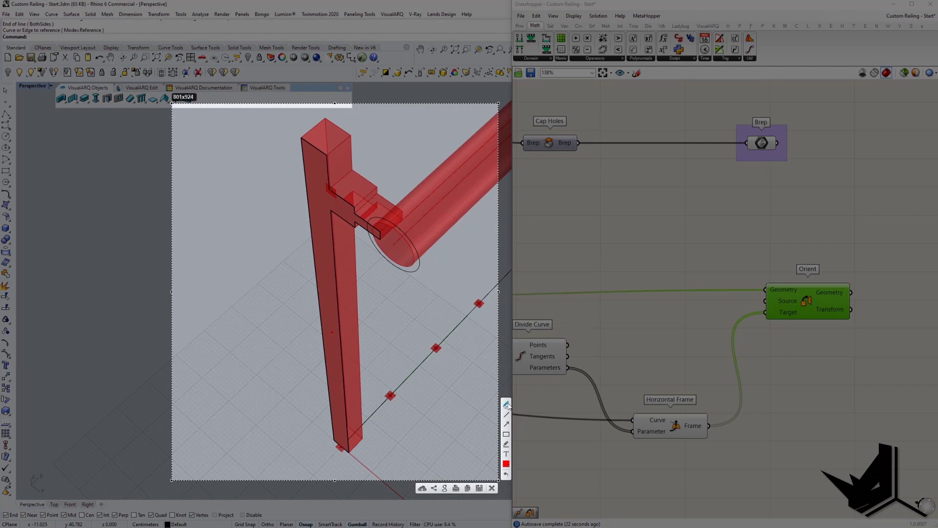
drag(338, 445, 338, 445)
click(506, 464)
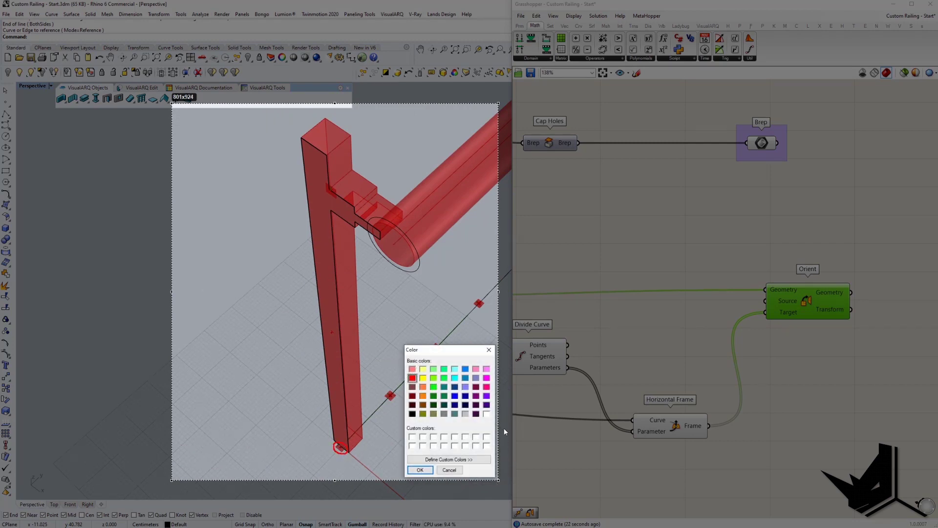
click(419, 470)
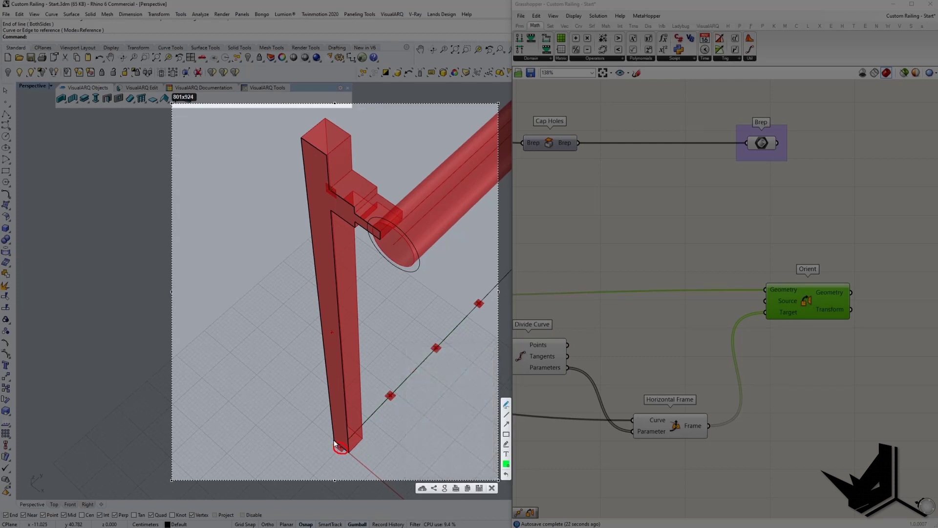
mouse_move(334, 442)
mouse_down()
mouse_move(362, 439)
mouse_move(348, 449)
mouse_move(404, 414)
mouse_up()
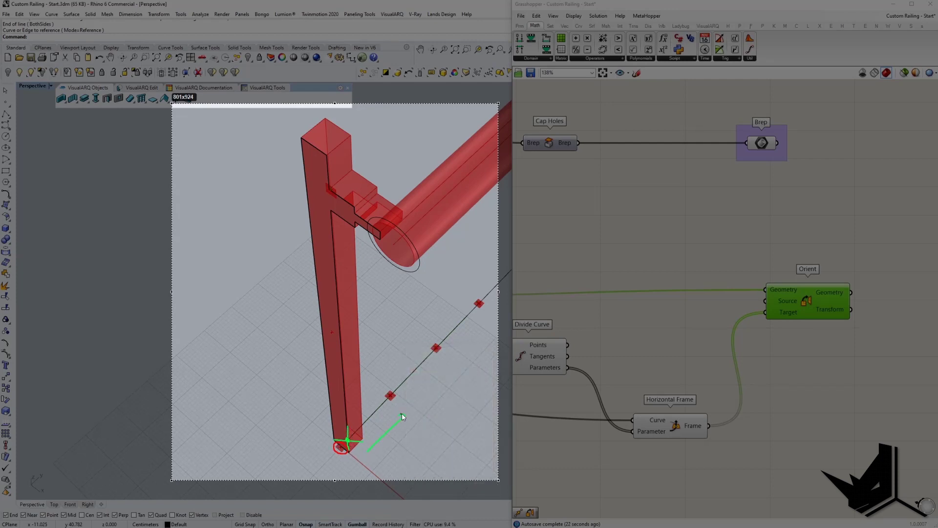
key(Escape)
Add a Deconstruct Brep component above and to the right of Extrude, with the Extrusion output connected to its Brep input
shift+right_drag(418, 399, 370, 368)
right_drag(673, 271, 743, 282)
scroll(704, 285, down, 5)
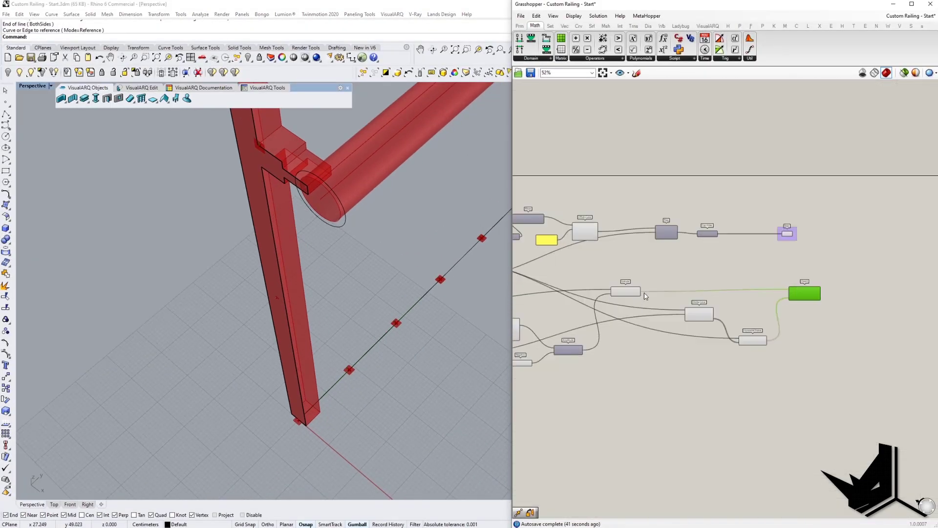
scroll(622, 293, up, 2)
click(623, 292)
scroll(297, 417, up, 4)
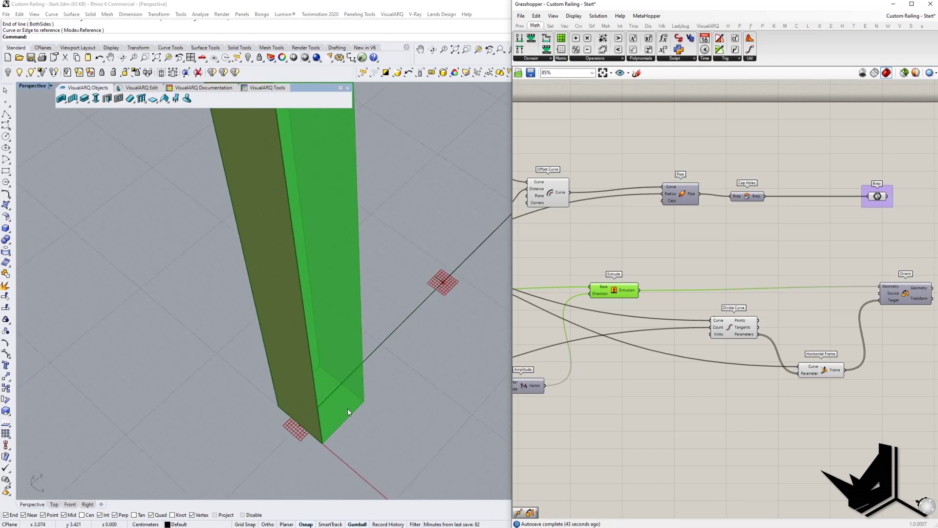
double_click(684, 266)
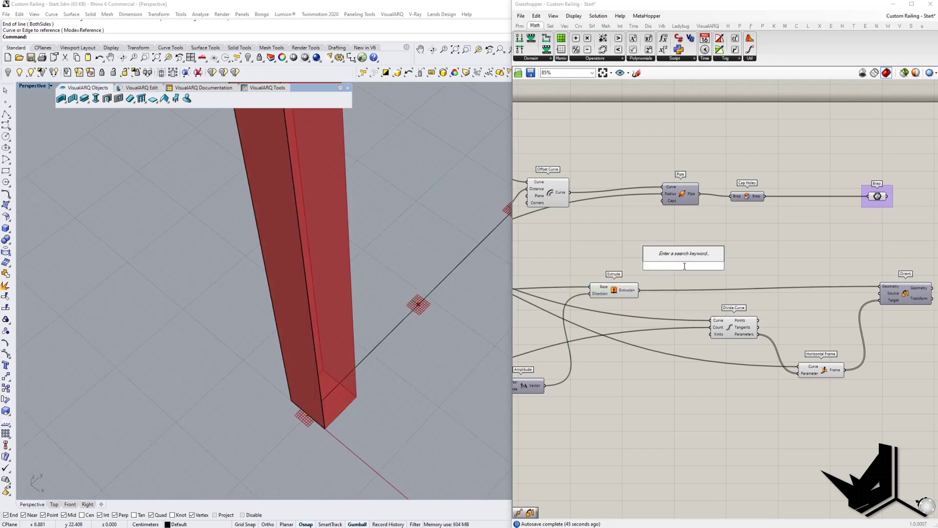
text(dec brep)
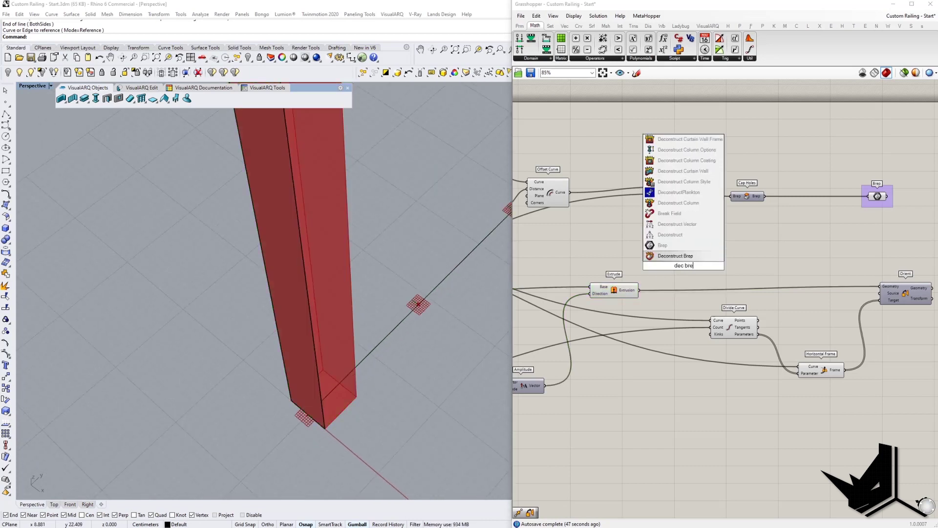
key(Return)
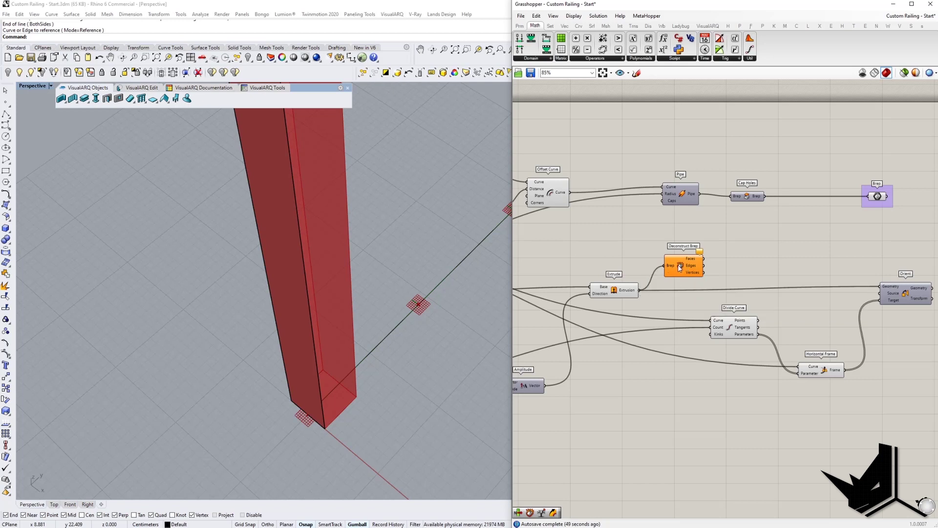
drag(678, 265, 683, 262)
Add a List Item component to the right of Deconstruct Brep and connect the Faces output to its List input
right_drag(755, 260, 680, 264)
click(674, 264)
double_click(674, 258)
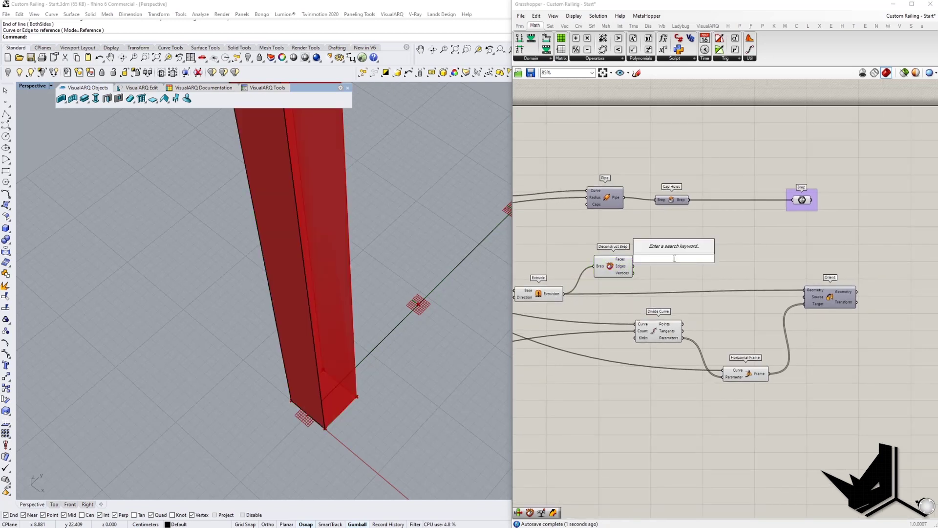
text(item)
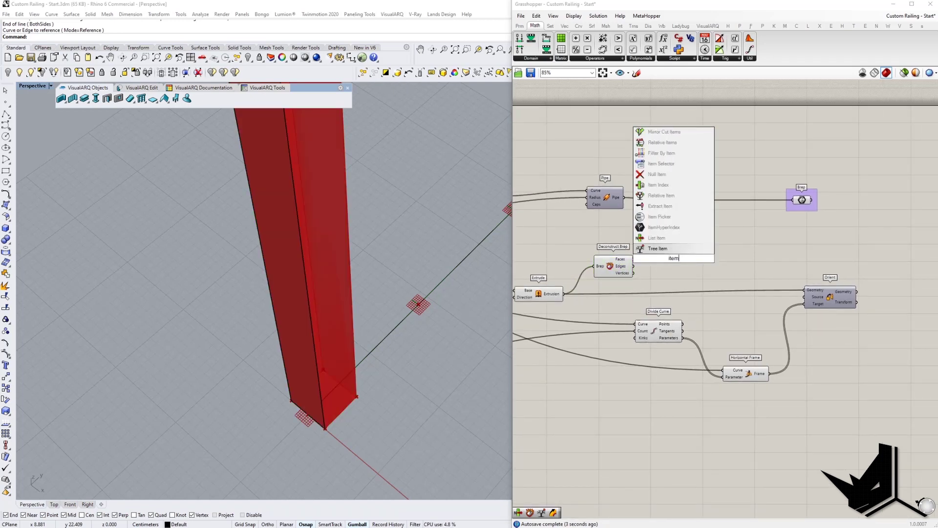
key(Up)
key(Return)
drag(673, 258, 694, 253)
scroll(643, 258, up, 2)
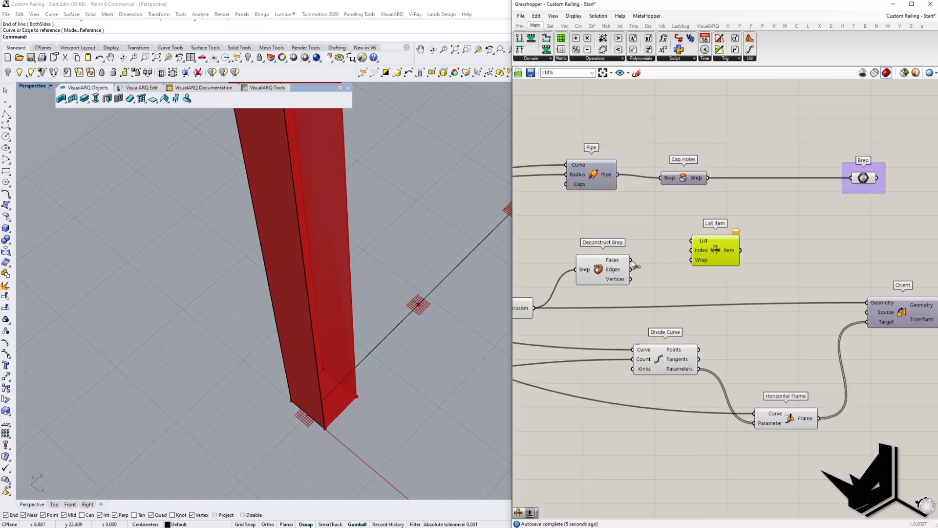
click(609, 264)
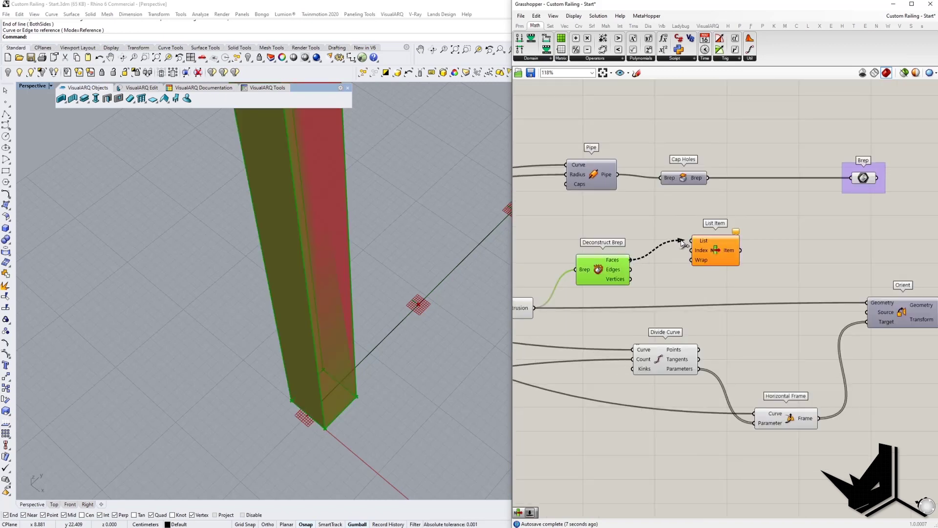
drag(682, 243, 732, 262)
Add a number slider below Deconstruct Brep, connect it to the Index input of List Item, and set it to 4
double_click(695, 280)
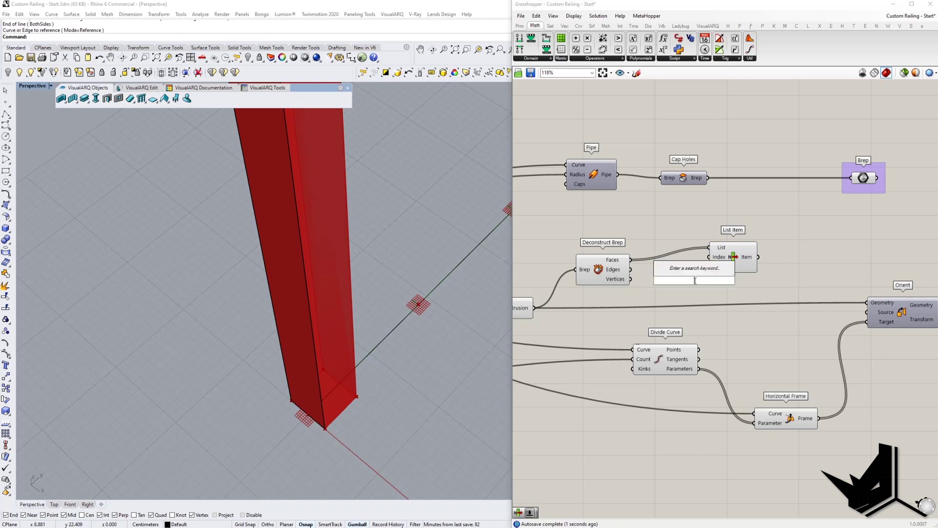
text(7)
key(Return)
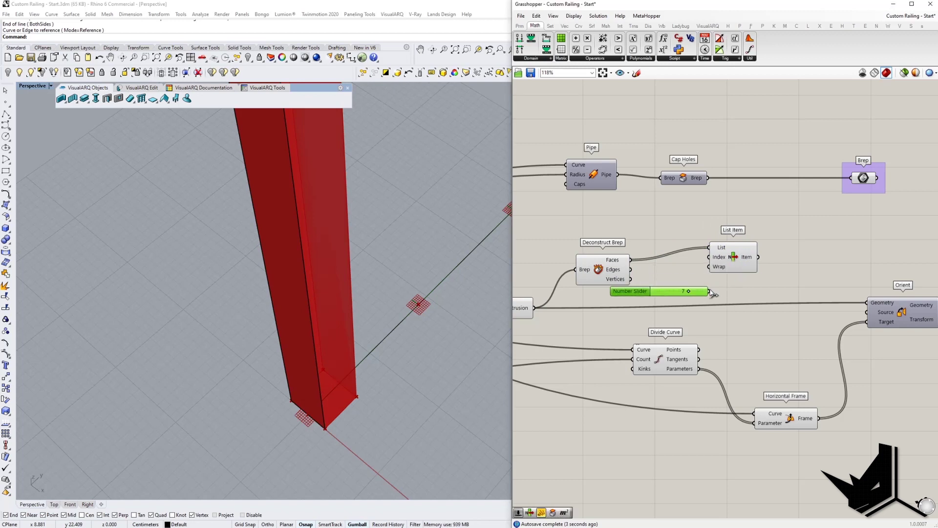
drag(719, 261, 743, 257)
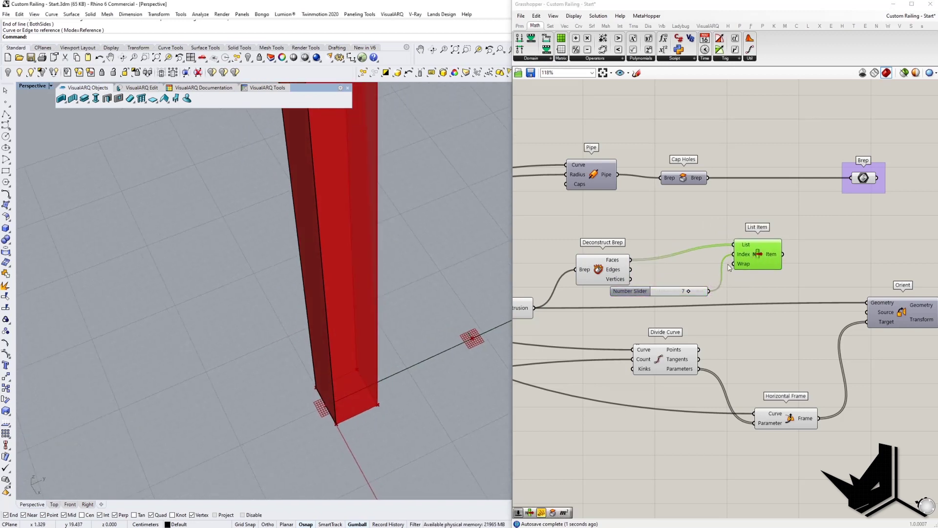
drag(690, 293, 661, 290)
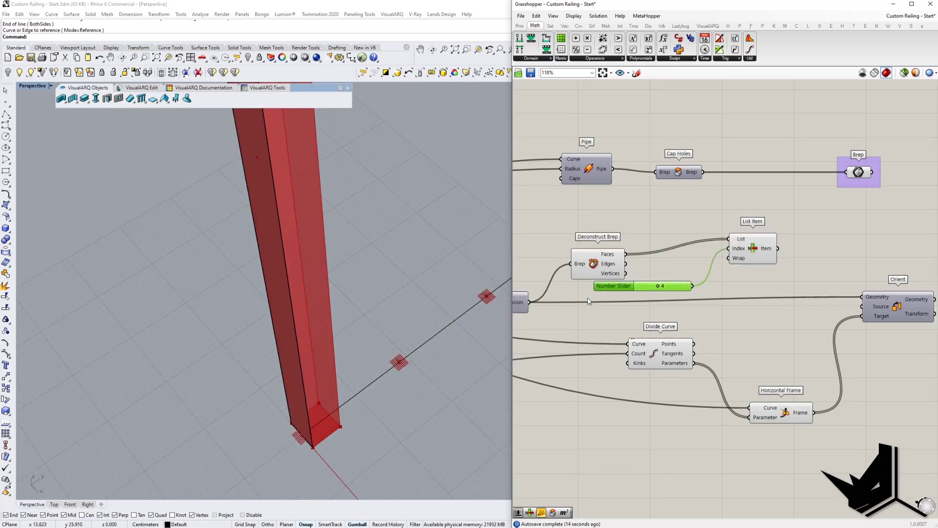
Check in the viewport which baluster face List Item picks, comparing it with the geometry of Deconstruct Brep
scroll(324, 350, down, 7)
right_drag(324, 395, 342, 435)
click(753, 254)
scroll(326, 378, up, 10)
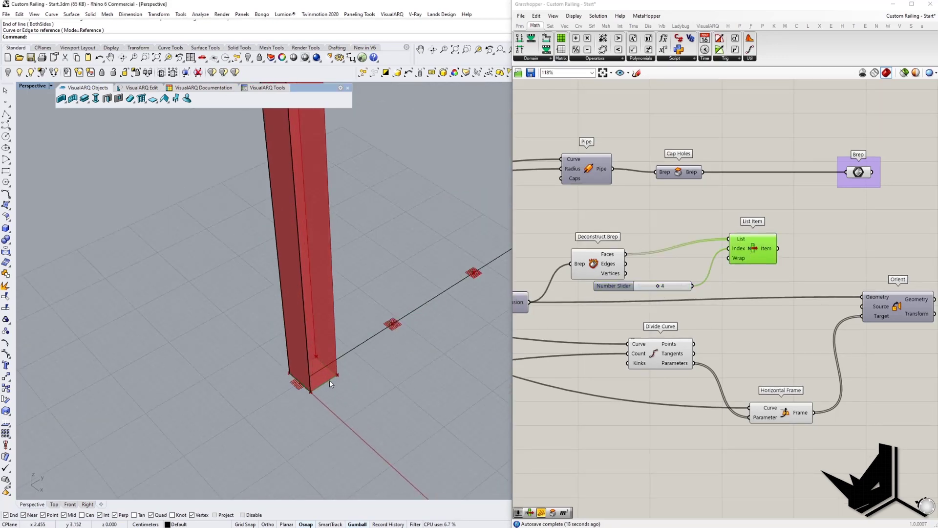
right_drag(636, 285, 650, 359)
scroll(650, 358, up, 3)
scroll(650, 358, down, 3)
click(657, 314)
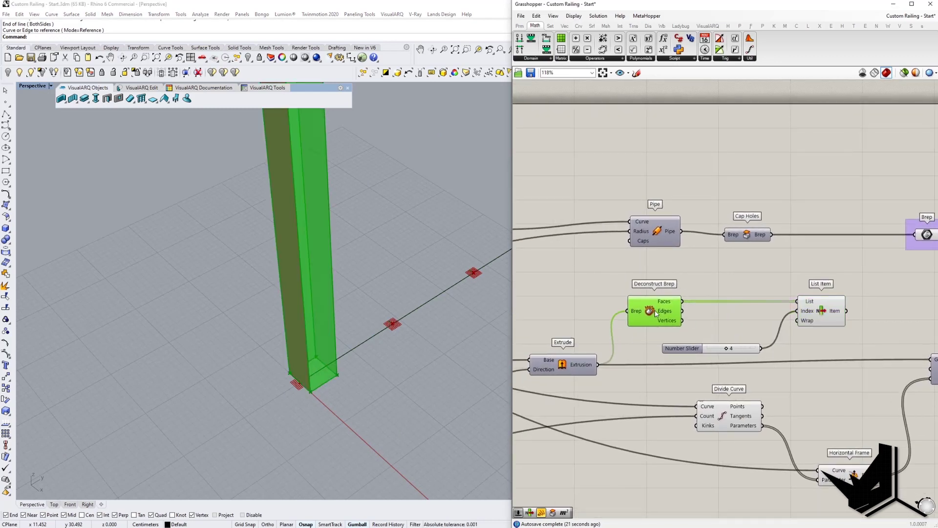
right_drag(716, 329, 779, 353)
scroll(802, 379, down, 3)
Add a panel containing the value 4 between Deconstruct Brep and List Item
scroll(802, 378, up, 7)
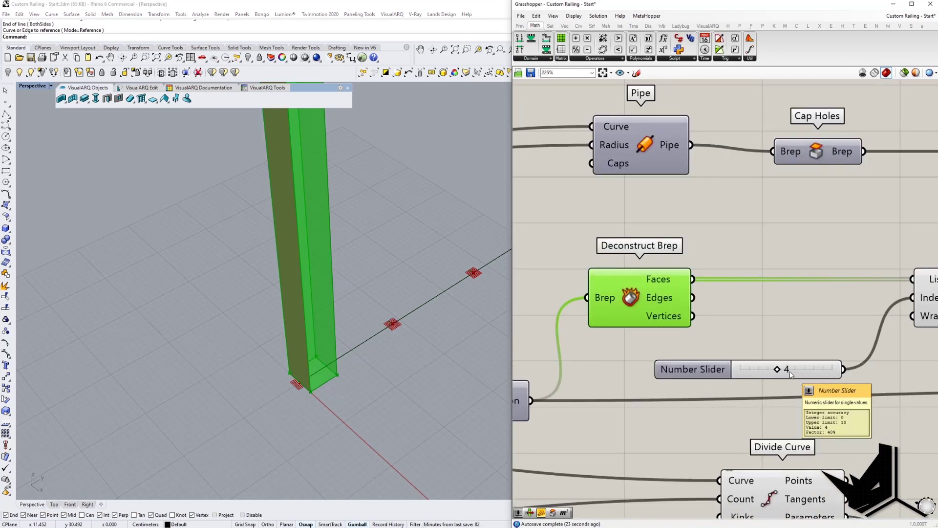
click(705, 393)
click(775, 323)
double_click(775, 322)
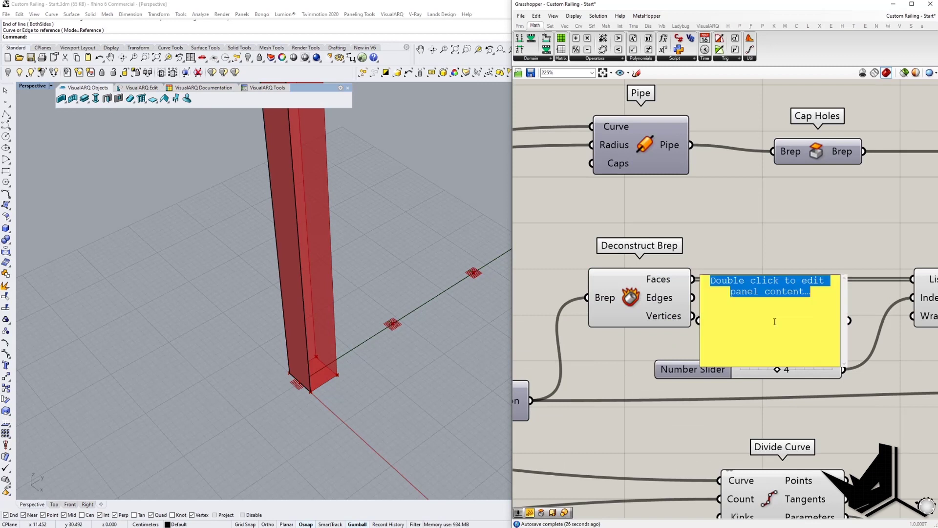
text(4)
click(815, 252)
click(769, 310)
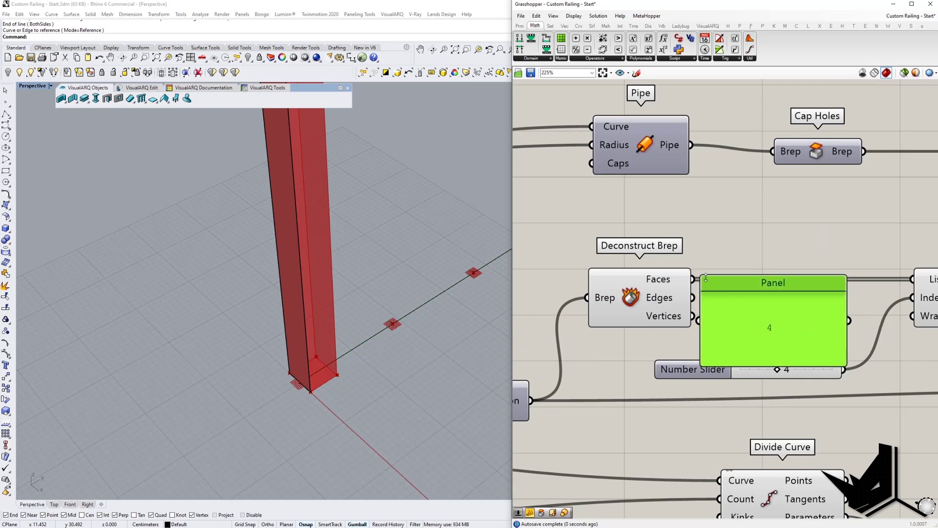
Feed the List Item's Index input from the panel containing 4, shrink the panel beside that input, and delete the number slider
drag(705, 277, 747, 329)
drag(851, 345, 912, 297)
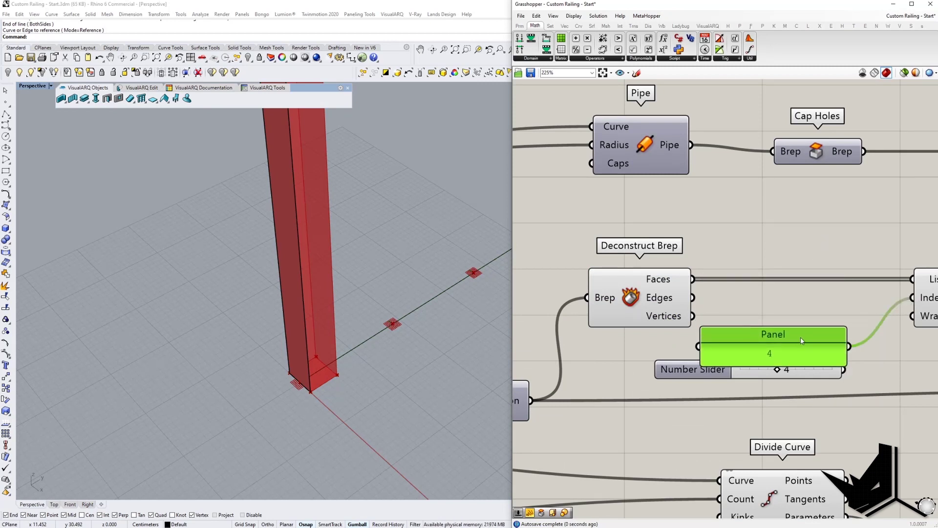
drag(801, 339, 844, 315)
drag(743, 316, 808, 315)
drag(837, 325, 821, 319)
click(766, 360)
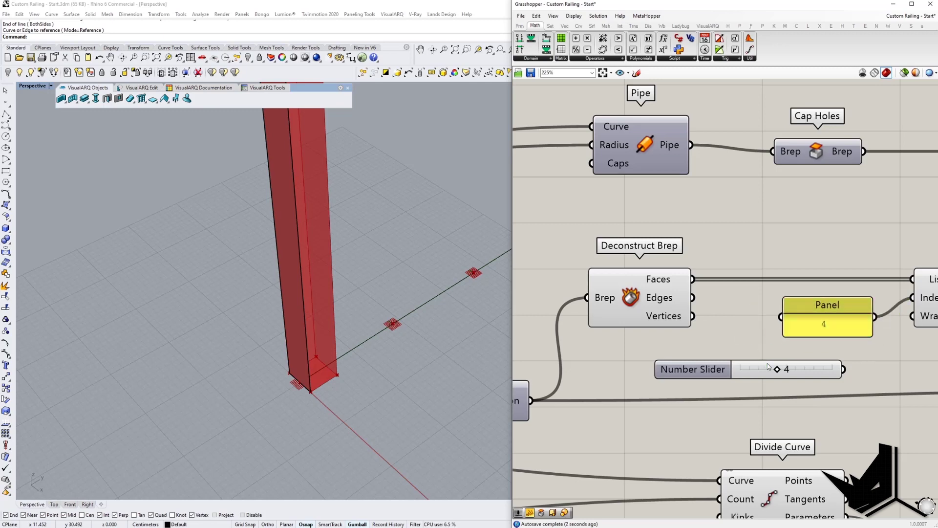
key(Delete)
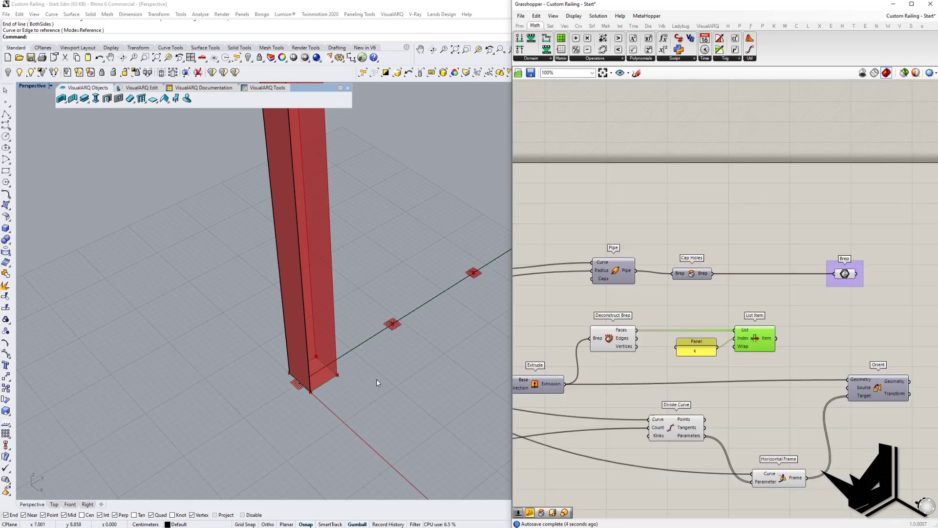
Add an Area component to the right of List Item and connect the Item output to its Geometry input
right_drag(377, 383, 364, 385)
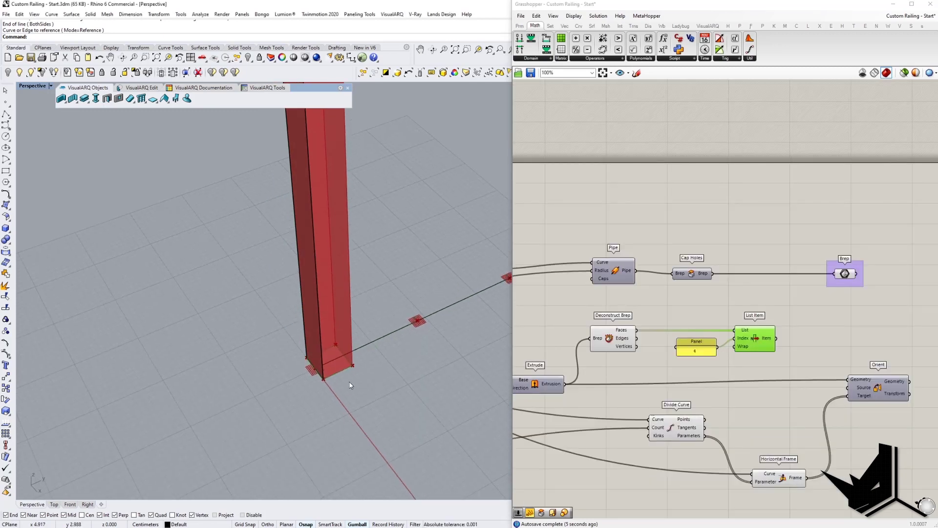
right_drag(829, 319, 708, 327)
double_click(705, 324)
text(area)
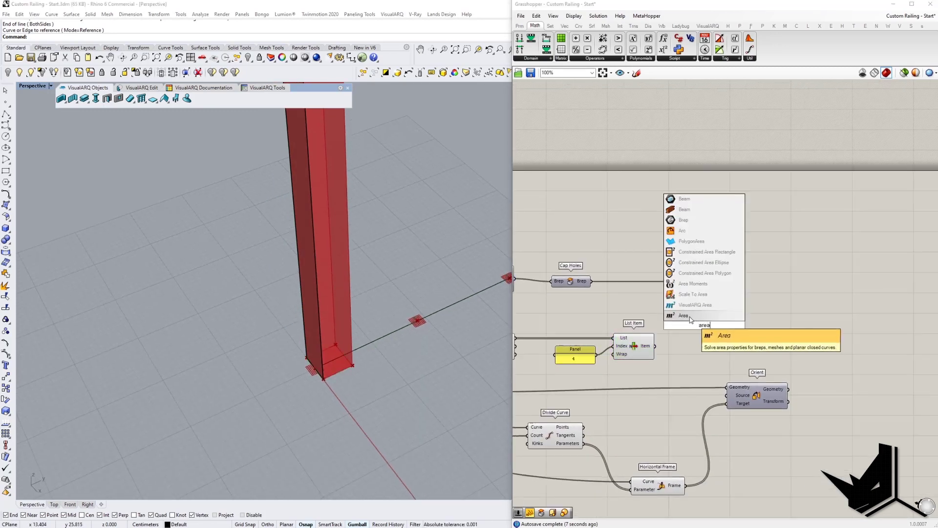
click(690, 317)
click(697, 328)
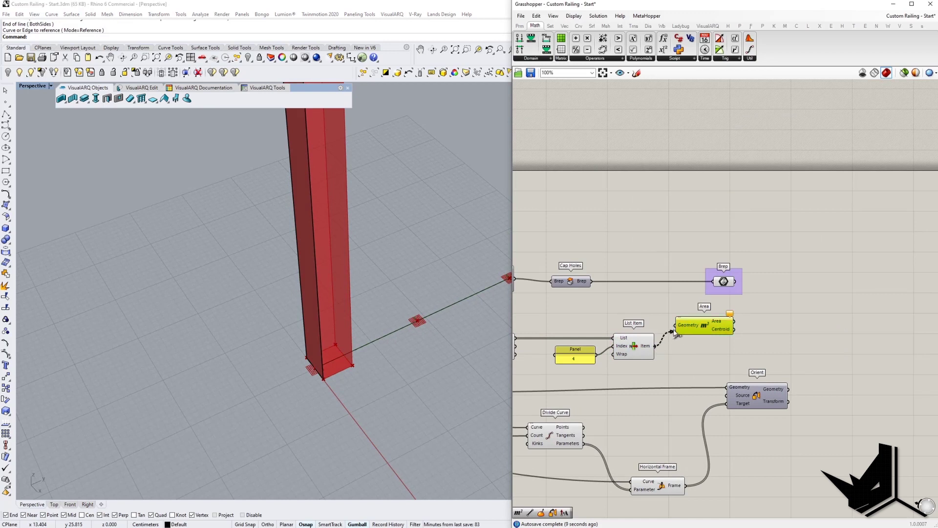
drag(685, 330, 698, 347)
Add a Construct Plane component to the right of Area and connect the Centroid output to its Origin input
right_drag(767, 349, 663, 322)
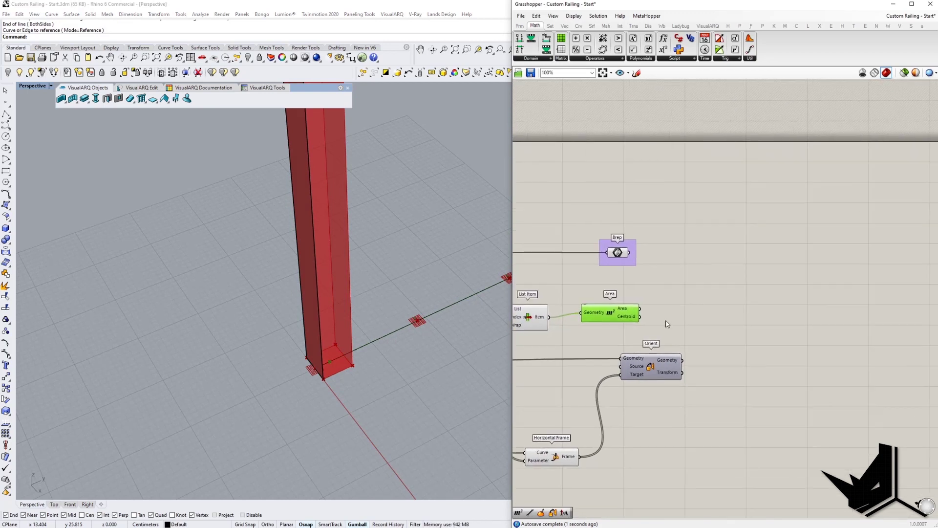
double_click(705, 320)
text(c)
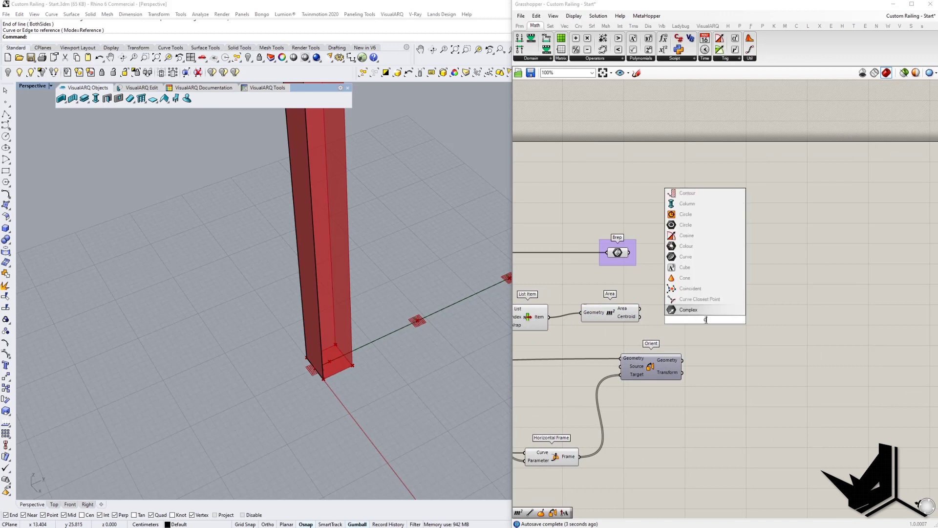
text(onstruct plan)
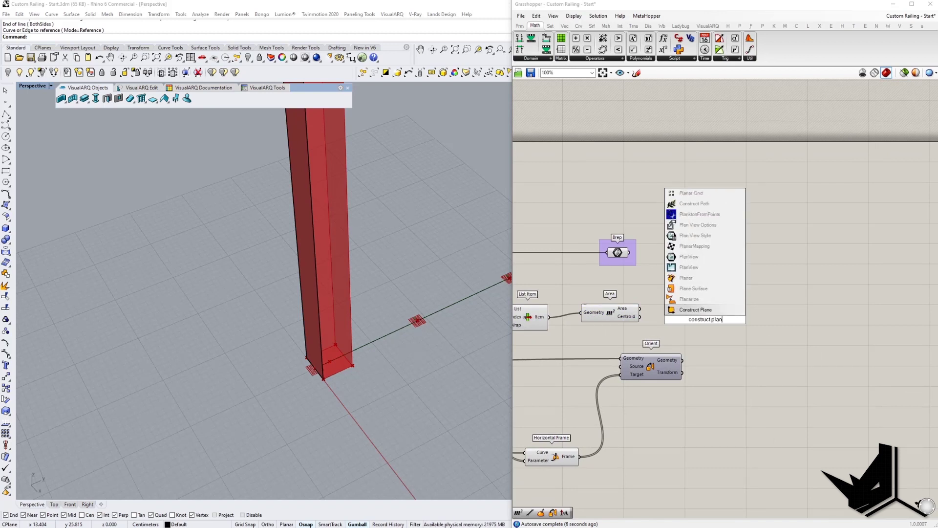
key(Return)
scroll(641, 313, up, 2)
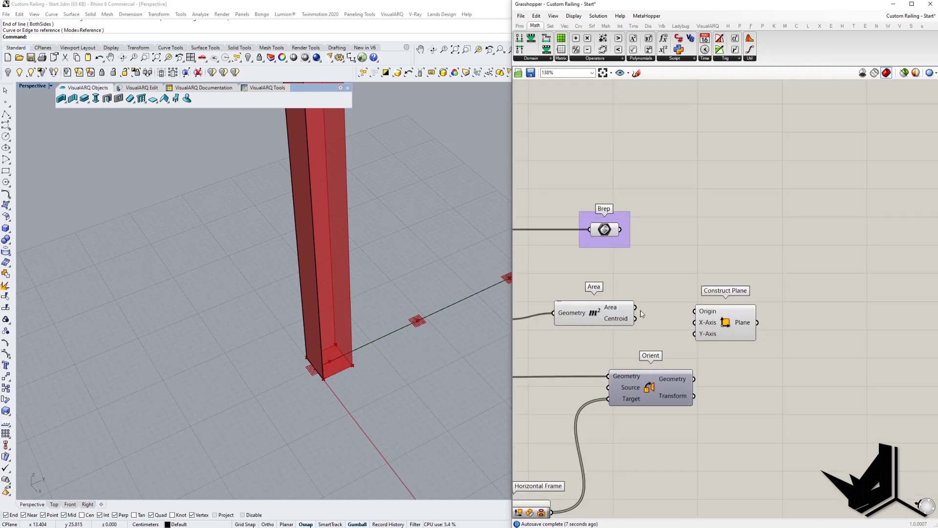
scroll(693, 308, down, 3)
drag(693, 313, 753, 281)
Move the Divide Curve, Horizontal Frame and Orient components together further to the right on the canvas
scroll(698, 295, up, 2)
scroll(765, 298, down, 4)
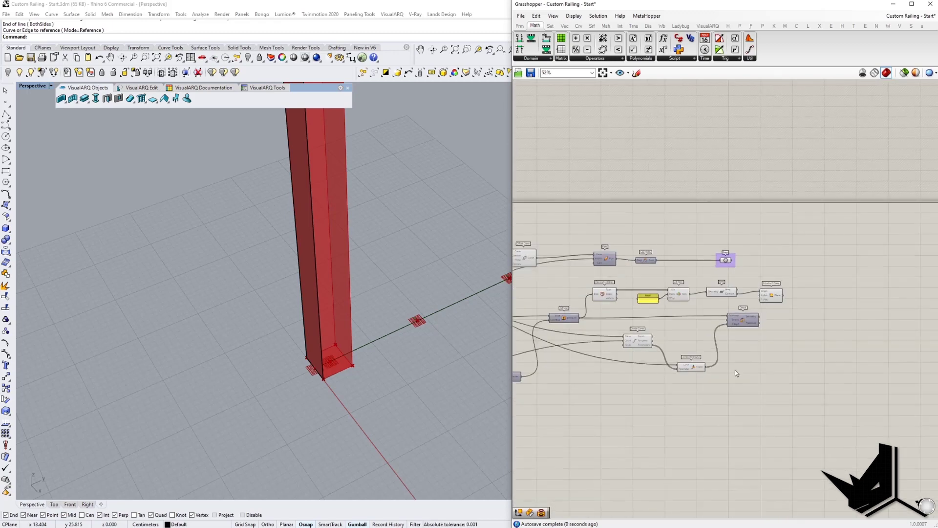
drag(764, 319, 635, 389)
drag(732, 324, 885, 322)
click(824, 293)
Check the constructed plane at the baluster's base and connect the Plane output of Construct Plane to the Source input of Orient
scroll(765, 300, up, 4)
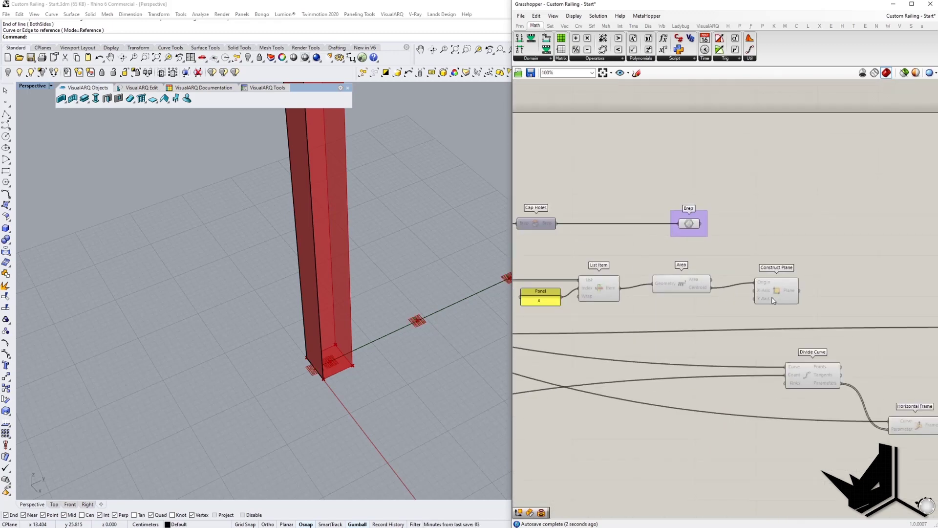
click(775, 296)
shift+right_drag(315, 374, 250, 397)
scroll(246, 393, up, 7)
scroll(247, 392, down, 4)
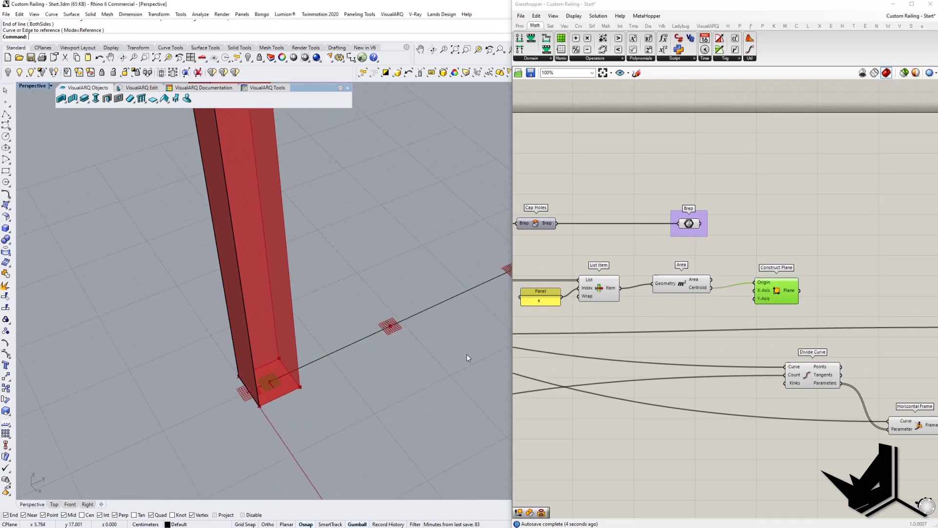
right_drag(847, 296, 682, 285)
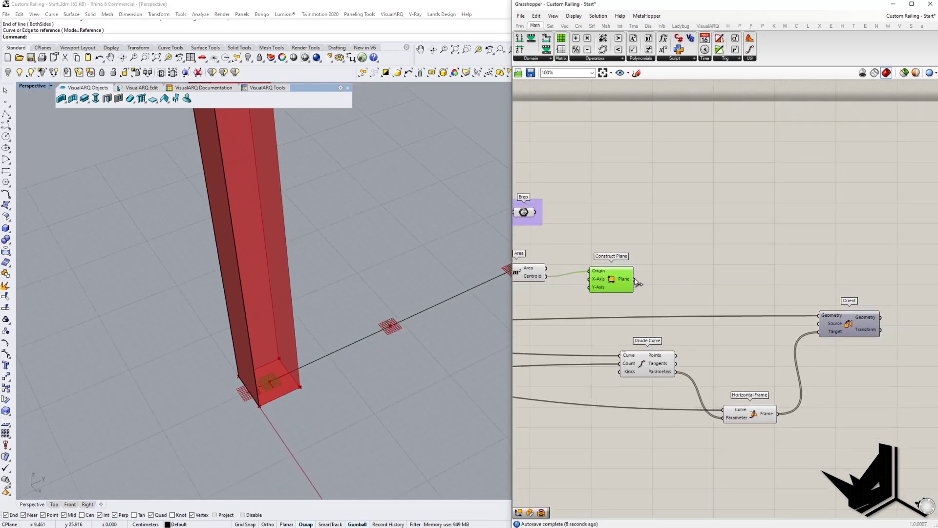
drag(753, 306, 817, 324)
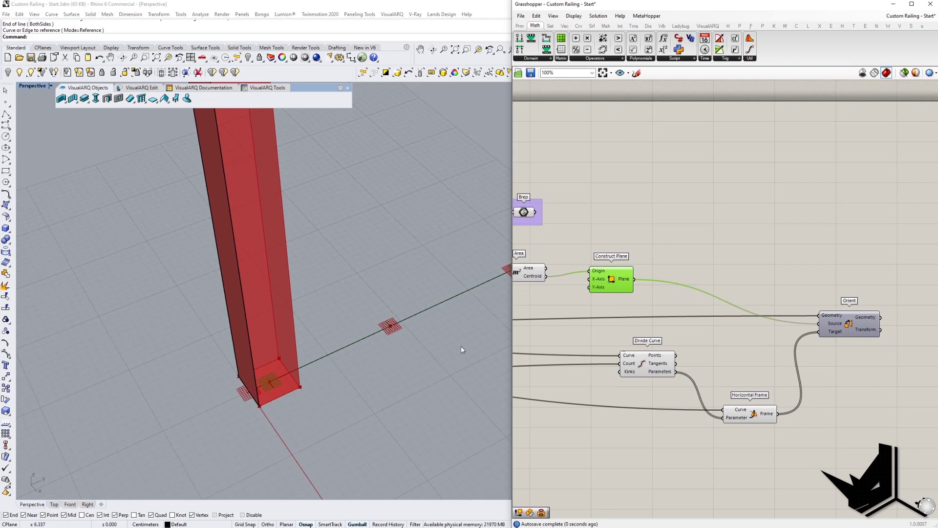
Turn on the viewport preview of the Orient component
click(856, 327)
right_click(863, 325)
click(875, 339)
Examine the direction of the oriented balusters and how their bases sit on the frames along the path
right_drag(342, 367, 333, 389)
scroll(304, 387, down, 5)
scroll(333, 389, up, 6)
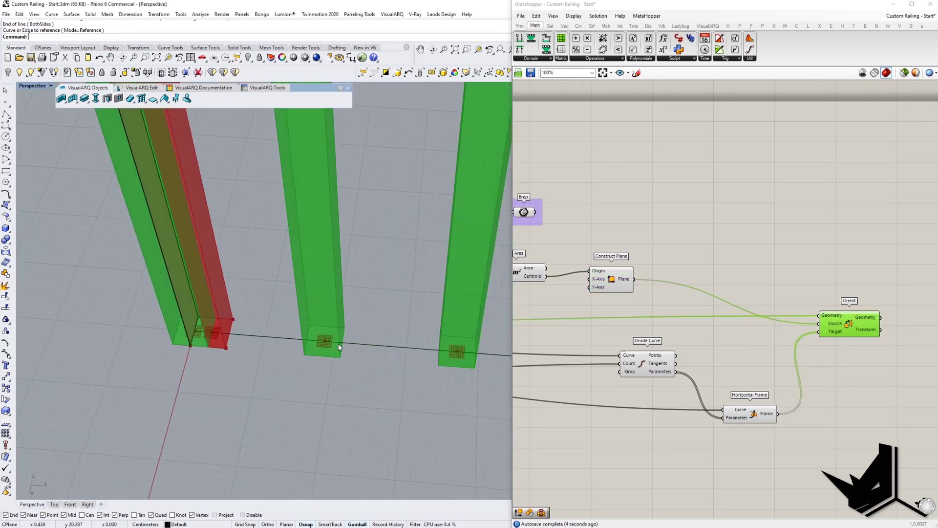
scroll(335, 334, down, 10)
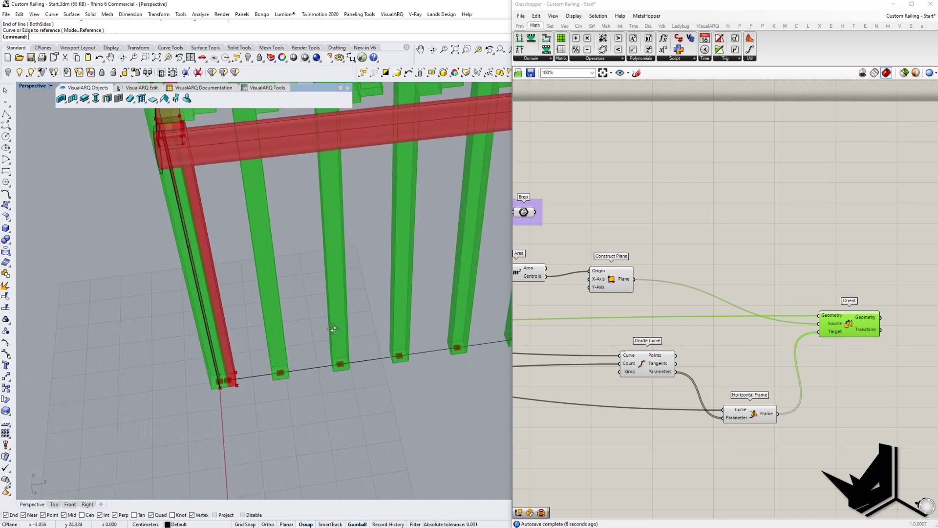
scroll(327, 345, up, 5)
scroll(342, 368, down, 5)
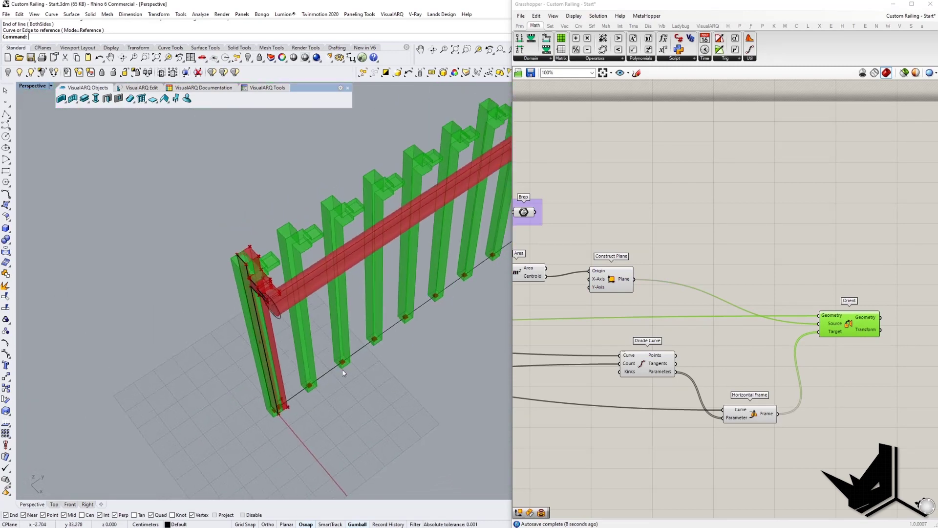
scroll(326, 239, up, 6)
scroll(299, 306, down, 6)
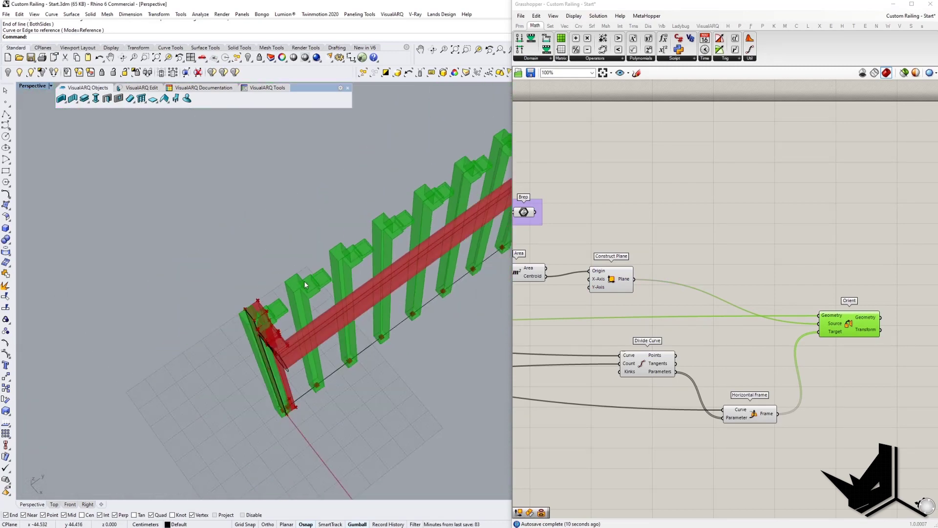
scroll(318, 338, up, 7)
scroll(294, 420, down, 6)
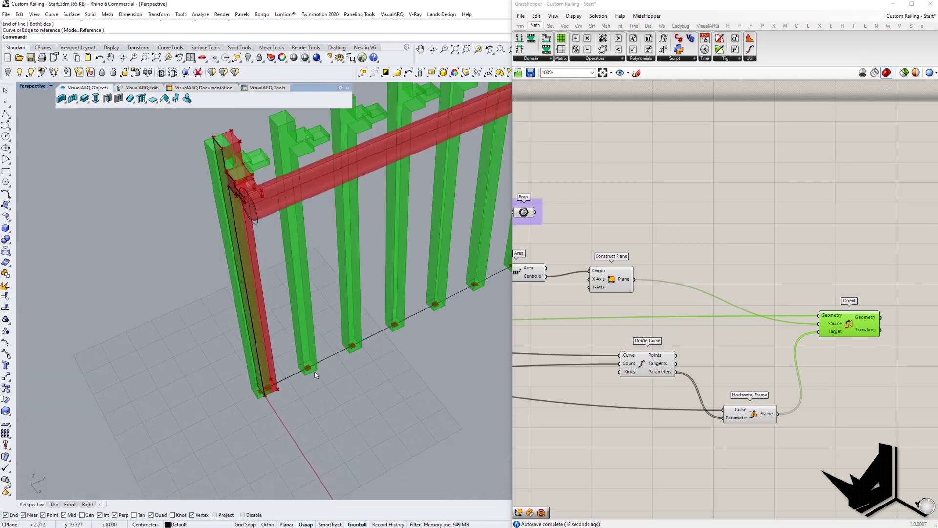
scroll(315, 371, up, 7)
scroll(306, 373, up, 2)
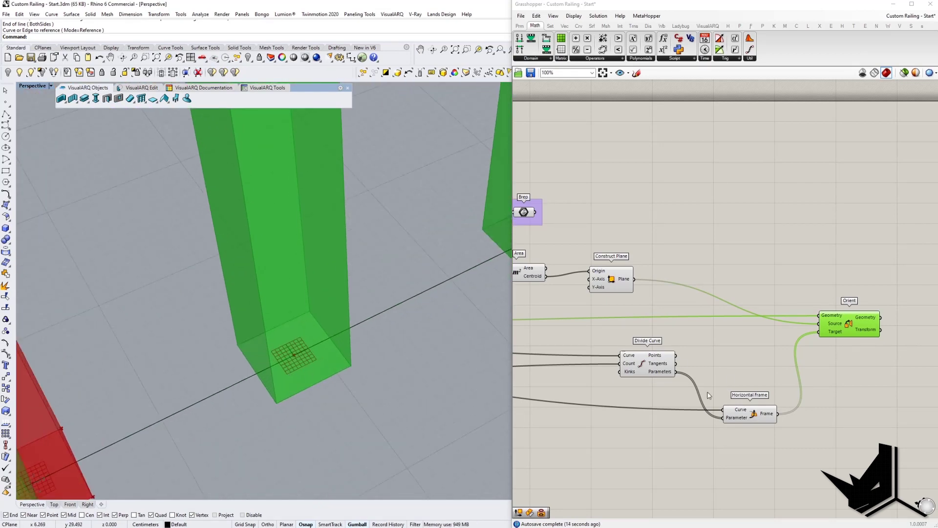
Move Horizontal Frame down and to the left and Divide Curve to the left, making room before Orient
right_drag(708, 395, 824, 303)
scroll(779, 321, down, 4)
scroll(790, 296, up, 6)
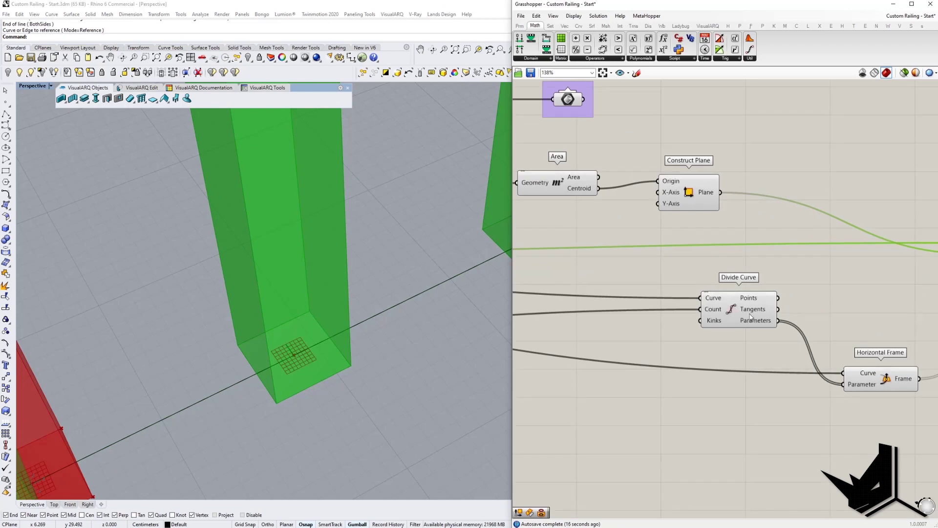
scroll(751, 317, down, 5)
right_drag(808, 350, 723, 377)
scroll(722, 376, up, 4)
drag(718, 349, 675, 373)
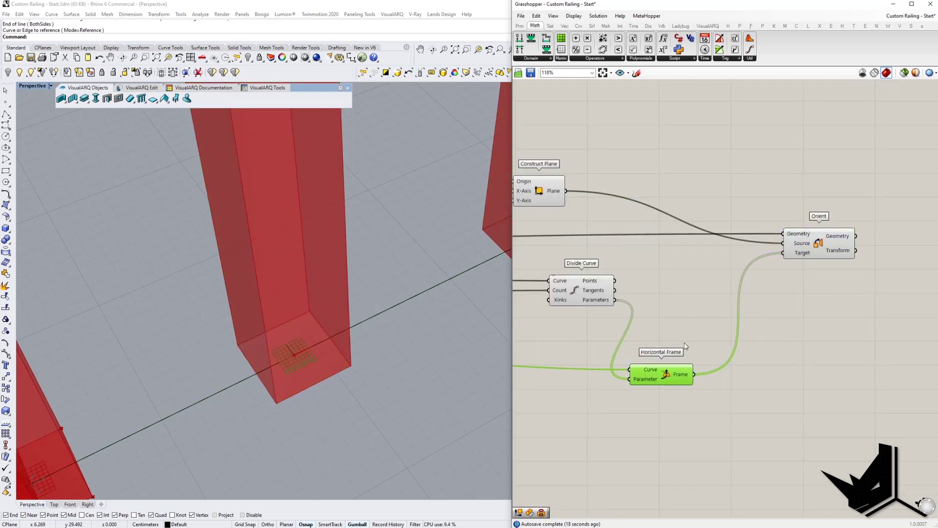
click(677, 328)
right_drag(676, 327, 660, 326)
drag(573, 289, 549, 287)
click(676, 322)
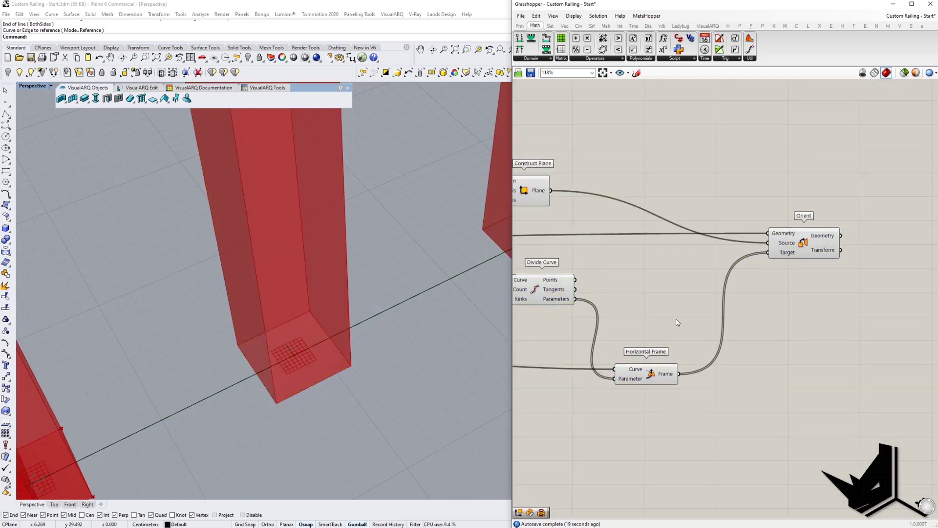
Add a Rotate Plane component below Orient, to the right of Horizontal Frame
double_click(751, 347)
text(rotate plane)
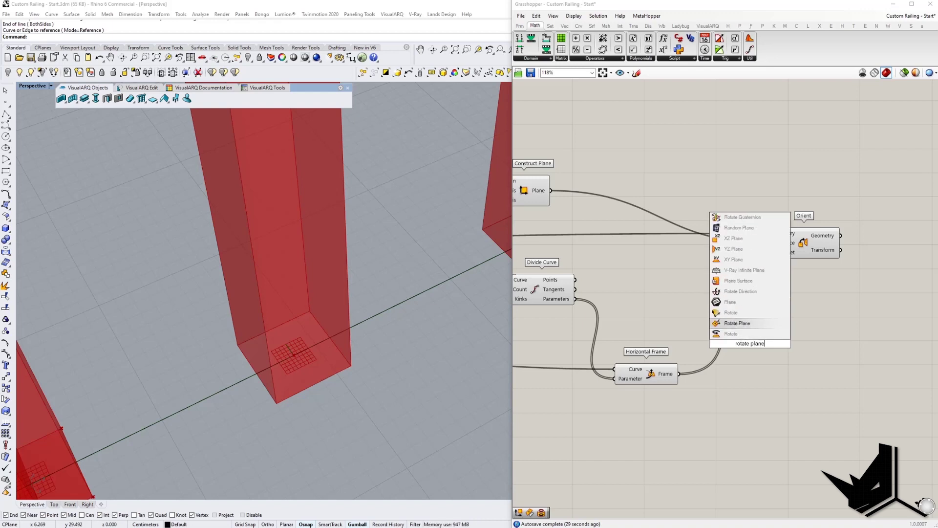
key(Return)
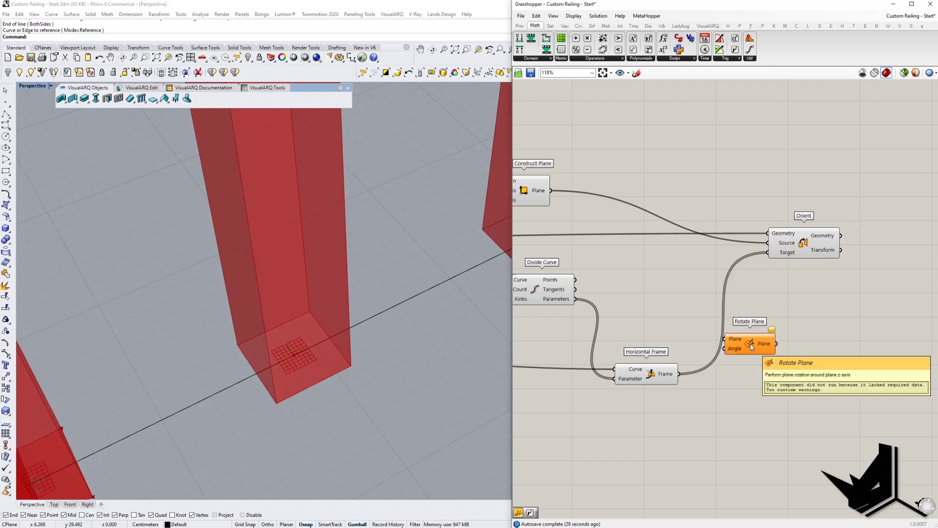
drag(749, 343, 816, 339)
Add a Radians component to the left of Rotate Plane and connect its output to the Angle input
double_click(761, 346)
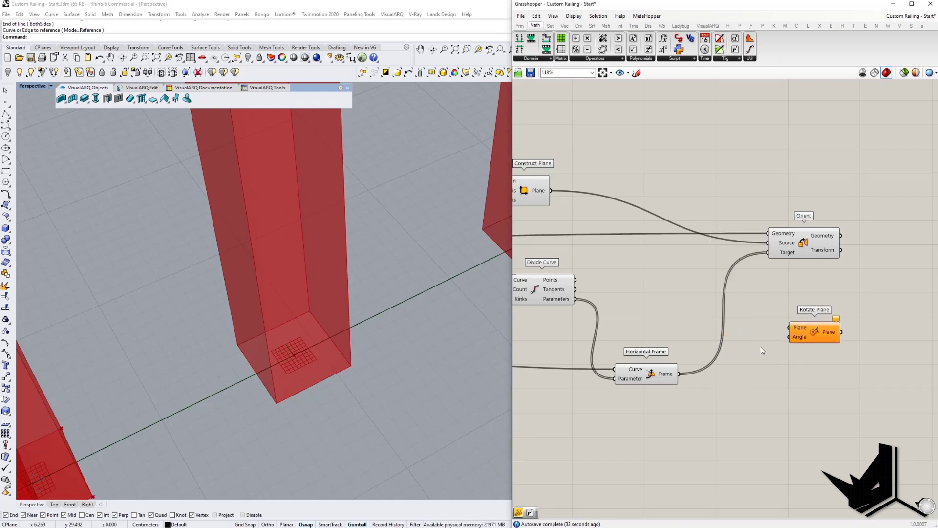
text(rad)
click(760, 360)
double_click(748, 353)
text(rad)
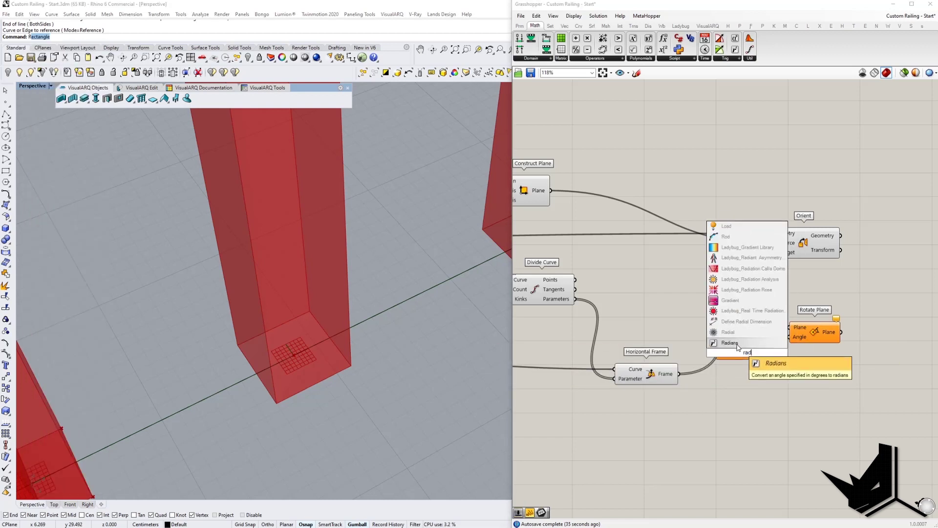
click(738, 344)
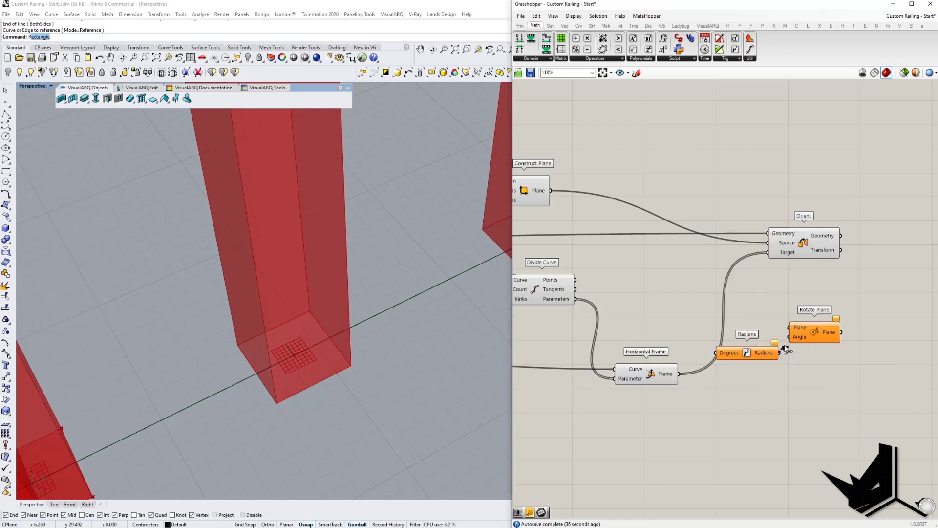
drag(785, 349, 798, 336)
drag(803, 335, 828, 325)
click(680, 333)
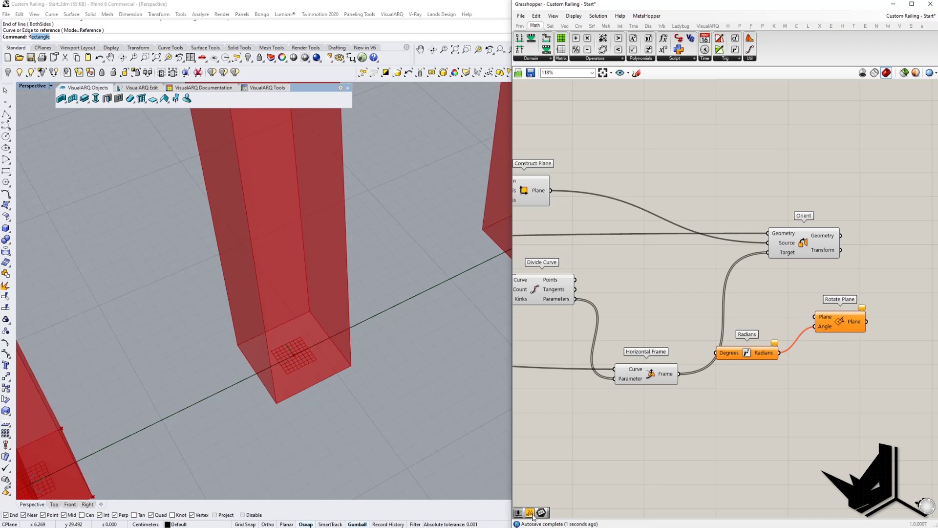
Add a panel containing -90, connect it to the Degrees input of Radians, and shrink it beside that component
drag(532, 517, 659, 424)
double_click(658, 423)
text(-90)
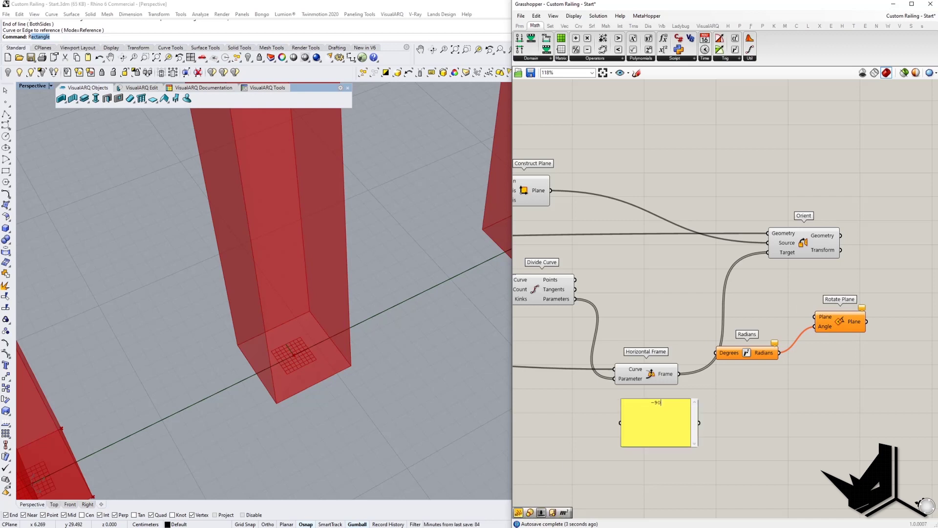
click(732, 435)
drag(699, 422, 716, 352)
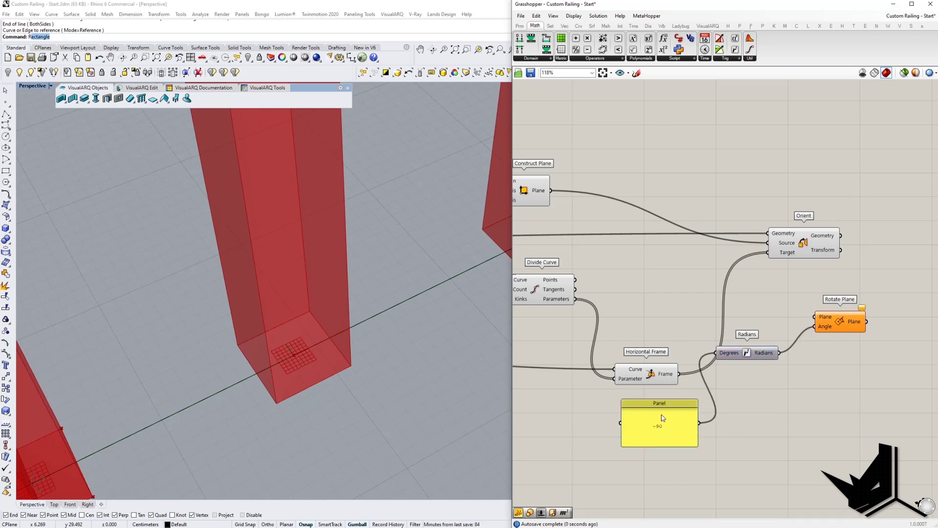
drag(620, 399, 671, 343)
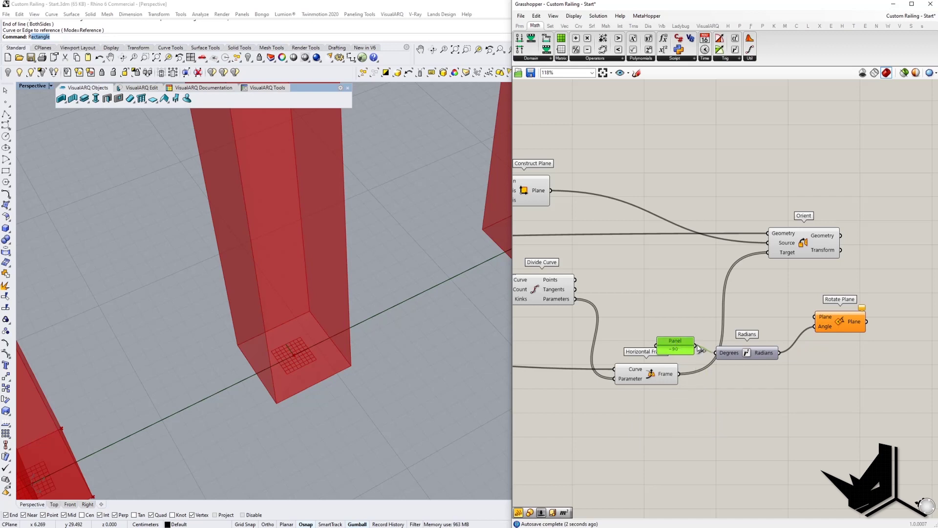
Connect the Horizontal Frame output to Rotate Plane's Plane input and the rotated plane to Orient's Target, and check the balusters' direction
drag(748, 336, 769, 252)
click(843, 323)
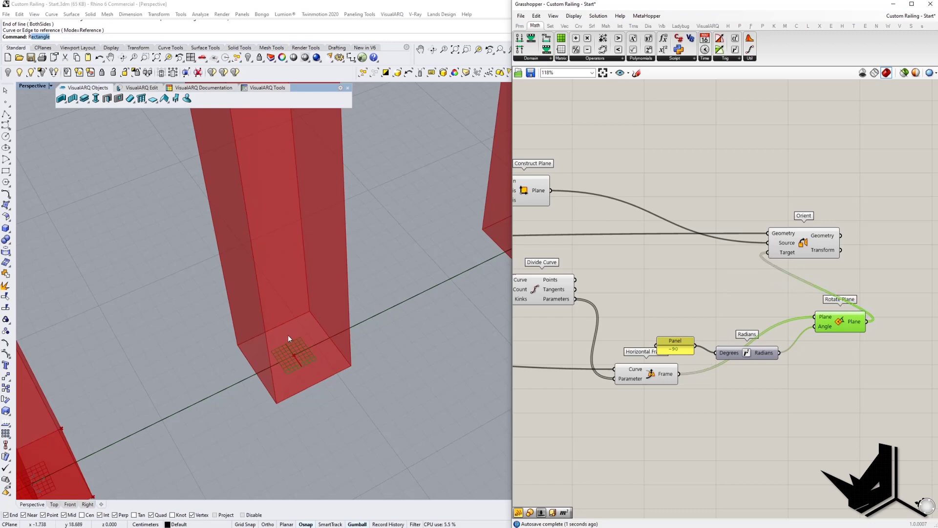
scroll(297, 354, down, 14)
right_drag(297, 294, 354, 307)
click(728, 324)
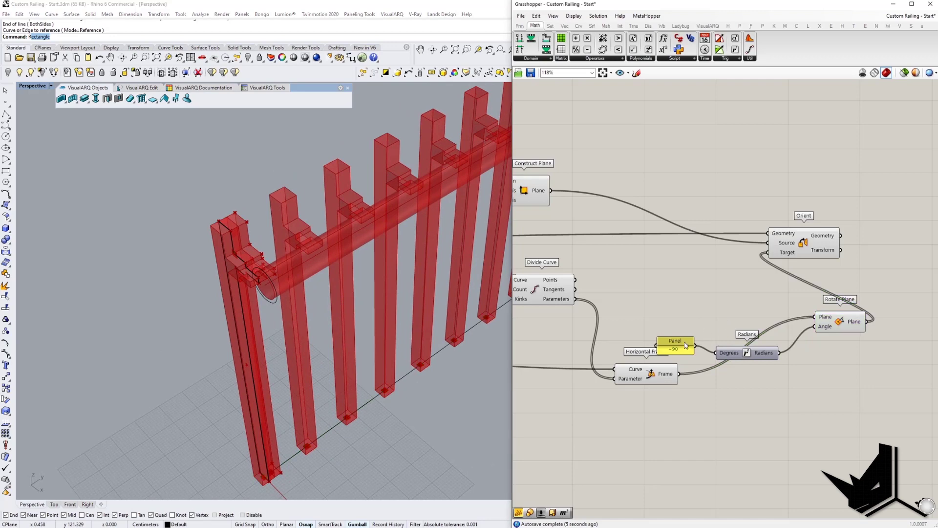
Move the -90 panel and the Radians component below Rotate Plane, to the right of Horizontal Frame
drag(684, 340, 699, 347)
drag(740, 372, 792, 394)
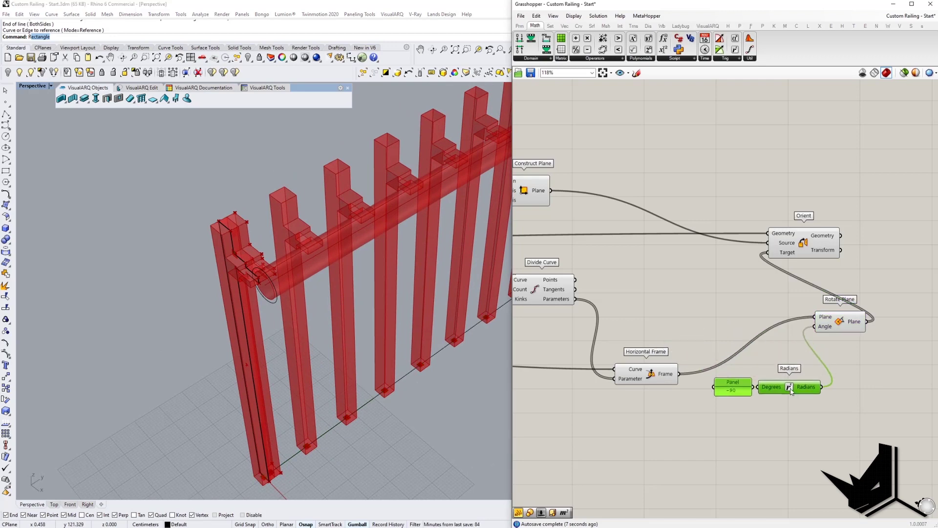
click(670, 396)
Connect the Horizontal Frame output directly to Orient's Target and inspect the balusters' direction and base frames
shift+right_drag(339, 438, 392, 363)
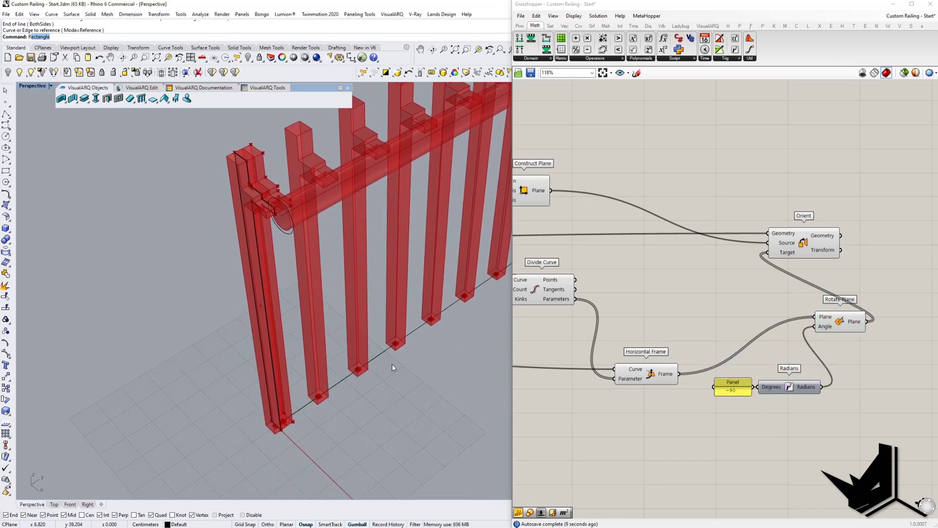
scroll(425, 353, up, 5)
drag(678, 374, 767, 252)
scroll(382, 393, down, 5)
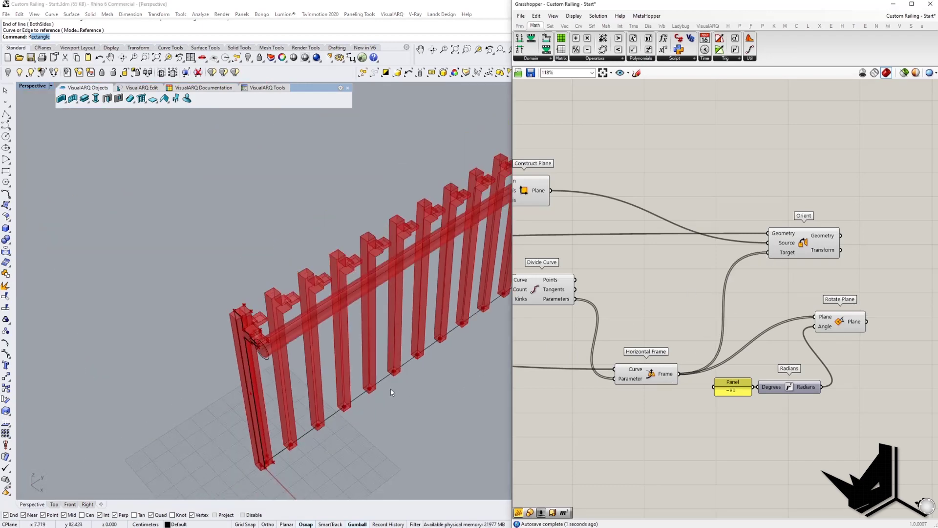
click(849, 328)
scroll(396, 379, up, 5)
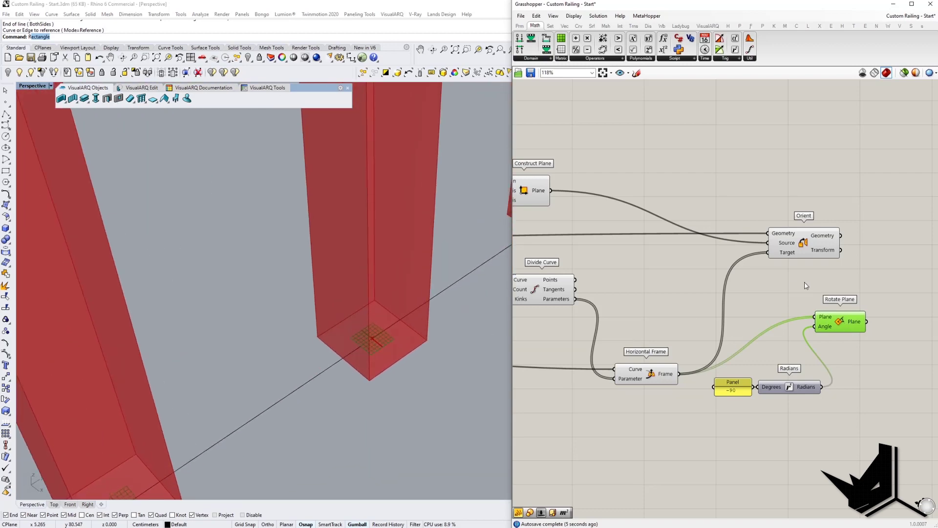
Turn off the previews of Orient and Rotate Plane to isolate the original horizontal frame
click(821, 255)
right_click(807, 245)
click(831, 260)
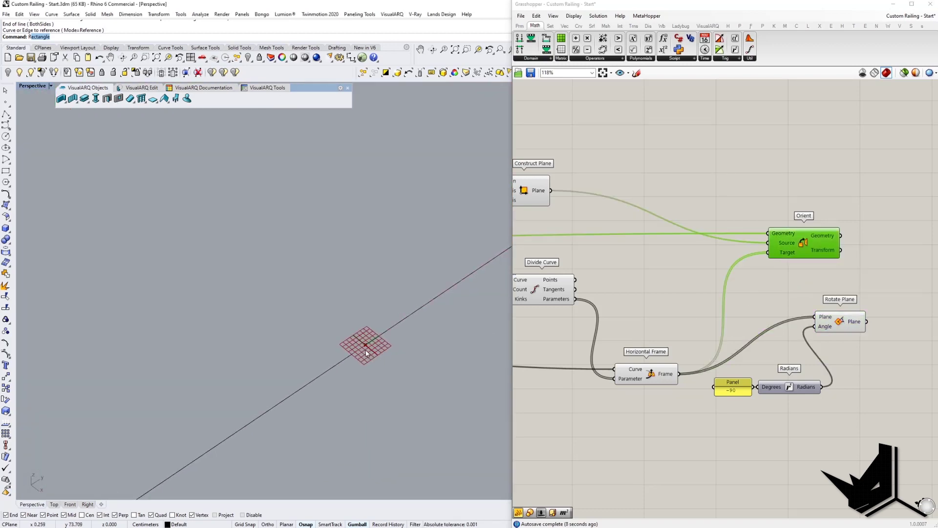
click(646, 374)
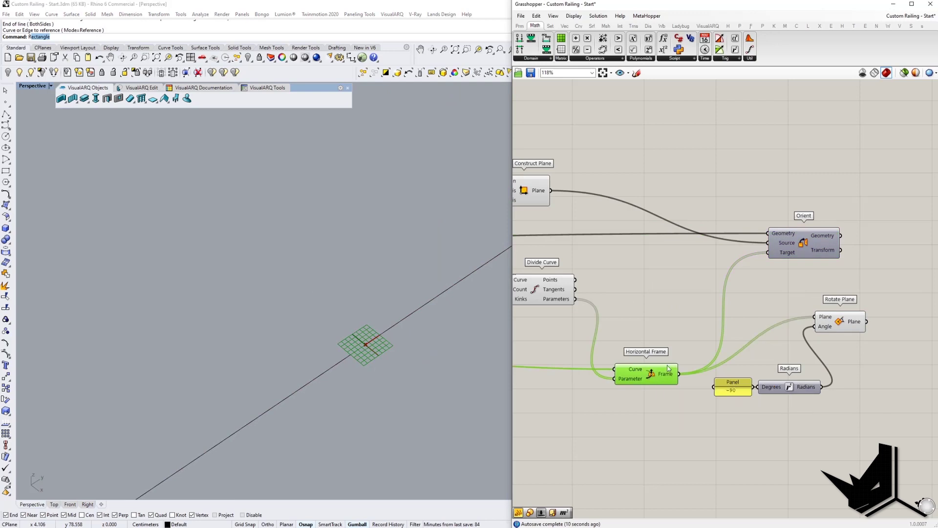
click(844, 323)
right_click(842, 323)
click(861, 336)
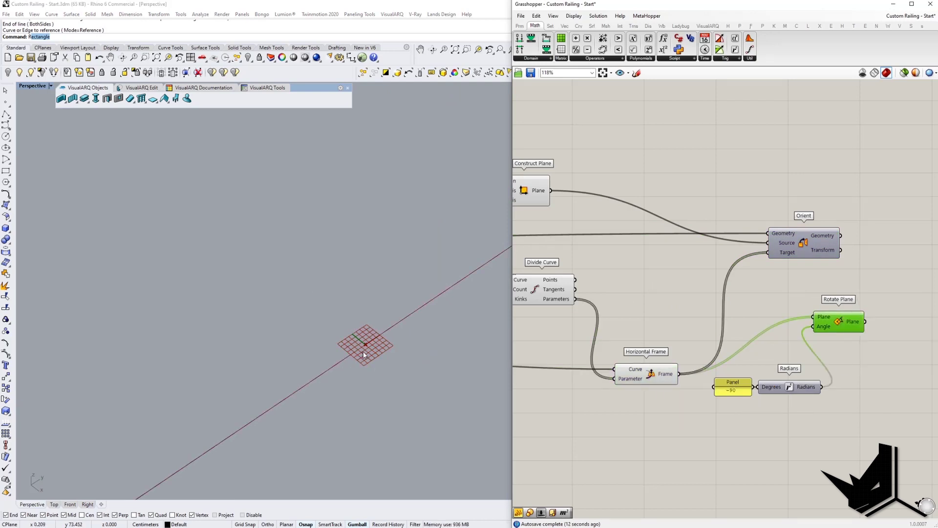
Mark the horizontal frame's axes and rotation direction in green and red on a temporary screen capture, then discard it
key(Print)
drag(284, 267, 446, 404)
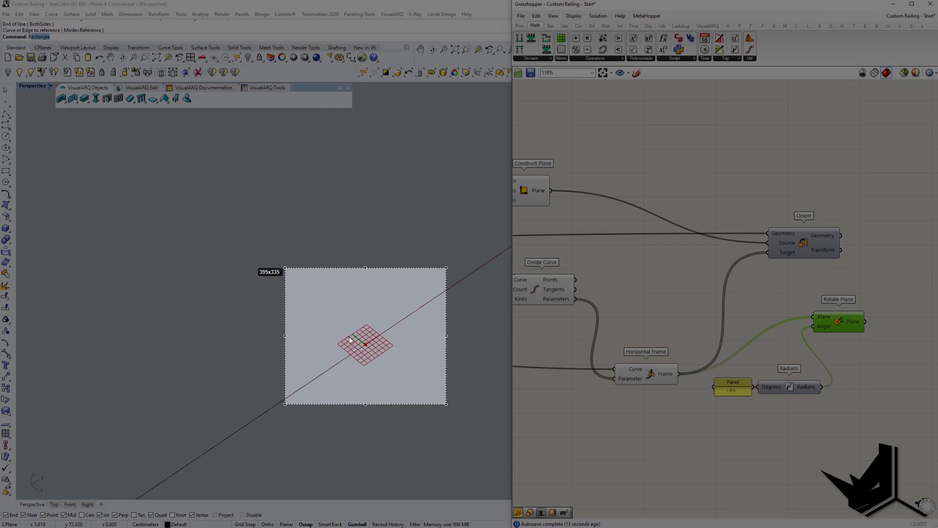
click(454, 388)
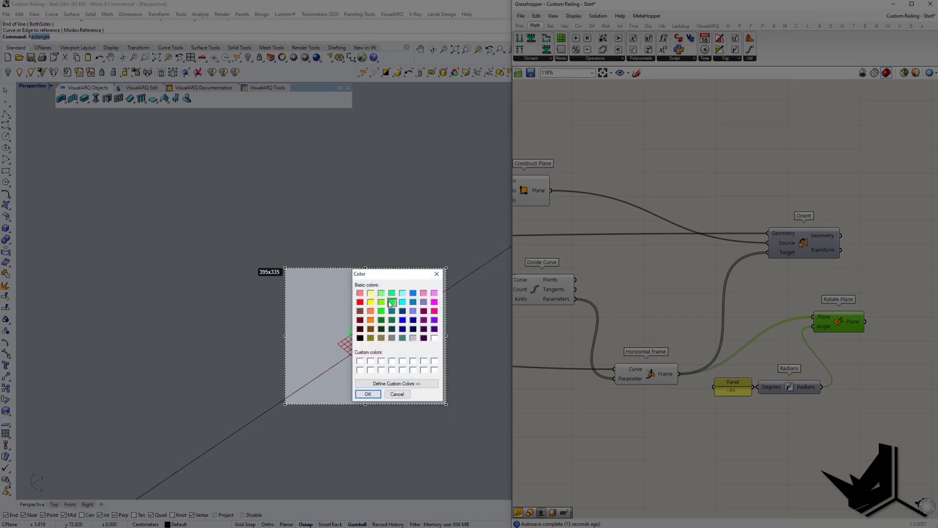
click(370, 394)
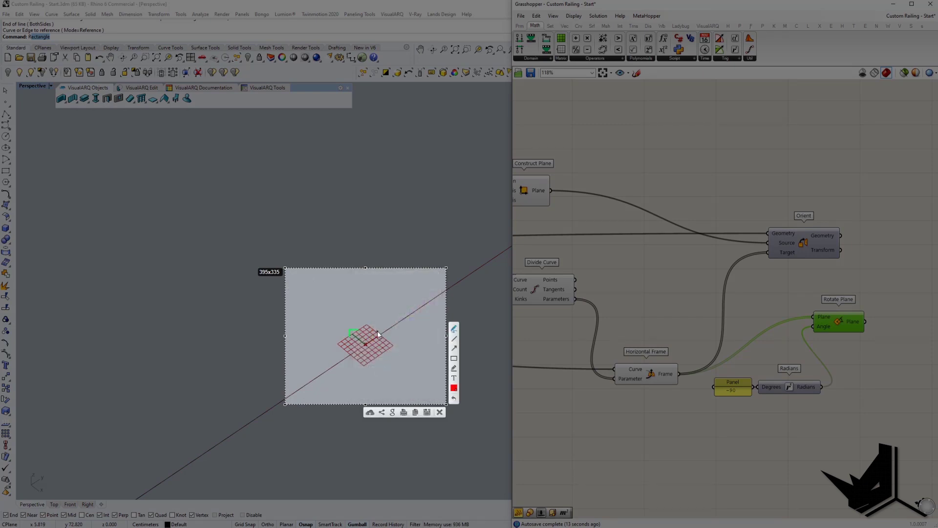
drag(377, 332, 384, 341)
mouse_move(365, 344)
mouse_down()
mouse_move(368, 307)
mouse_move(357, 302)
mouse_move(386, 308)
mouse_up()
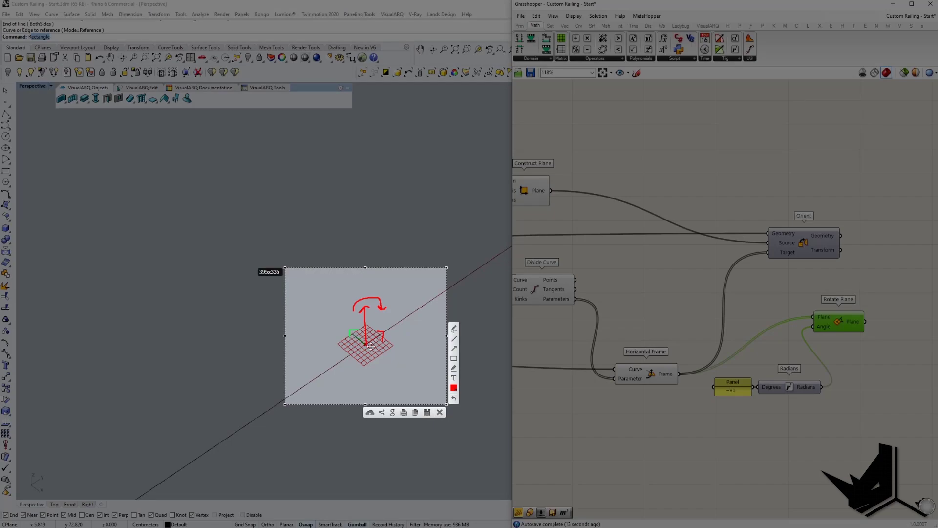
key(Escape)
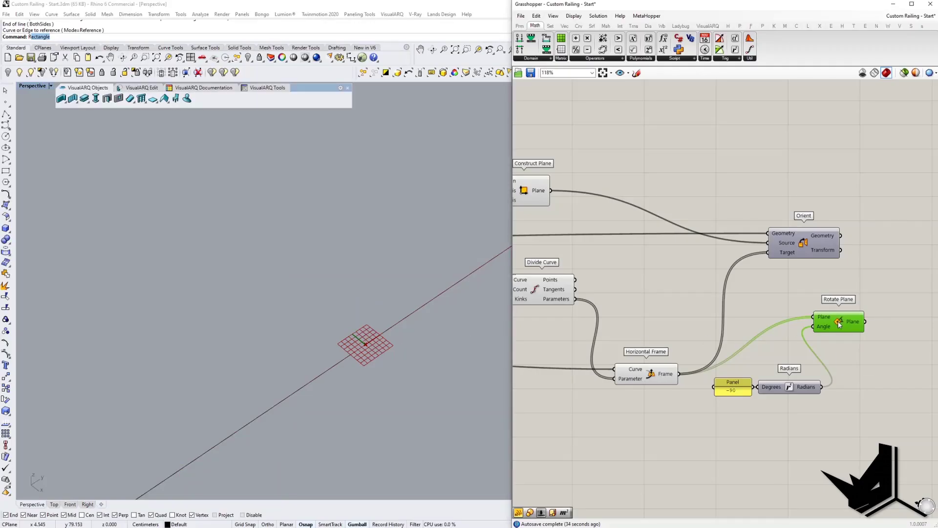
Turn on the preview of Rotate Plane and turn off the preview of Horizontal Frame
right_click(838, 322)
click(855, 336)
right_click(650, 373)
click(665, 389)
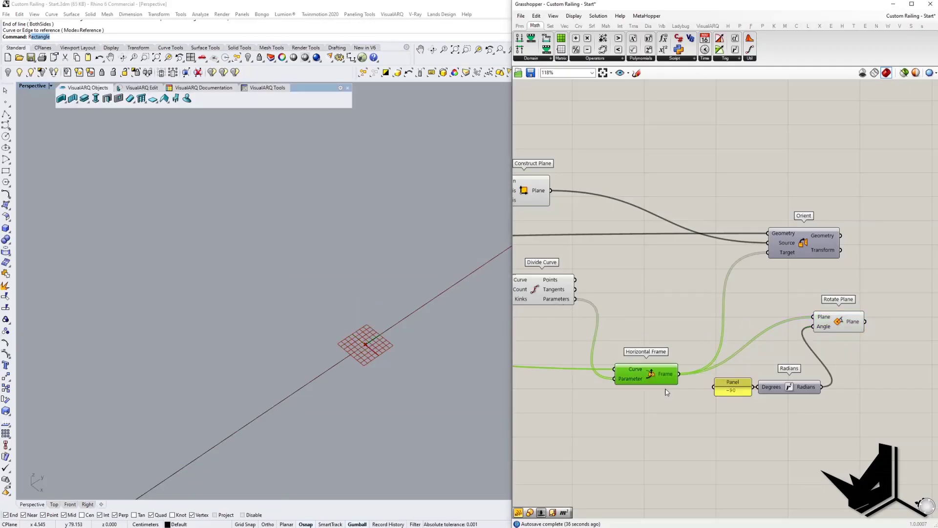
Capture the area around the rotated plane, trace its axis directions on the capture, and discard it
key(F1)
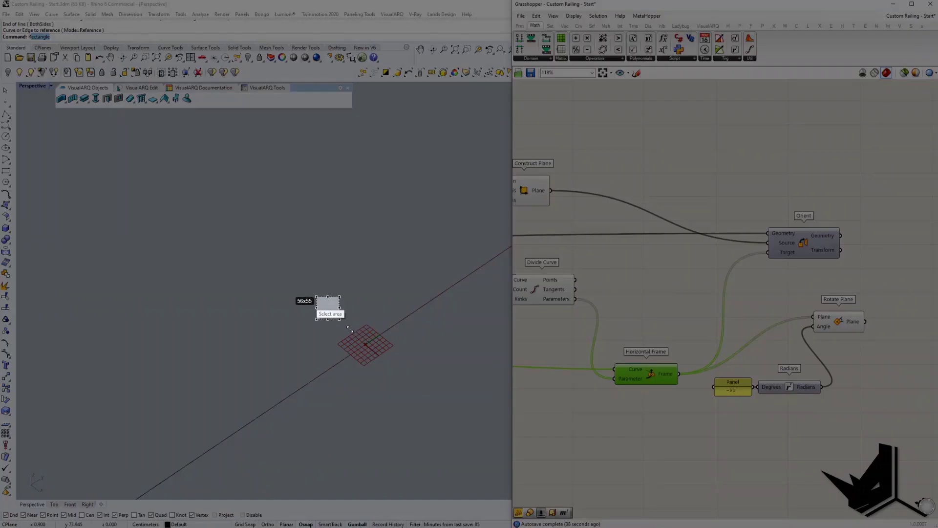
drag(317, 296, 413, 376)
drag(381, 332, 375, 357)
key(Escape)
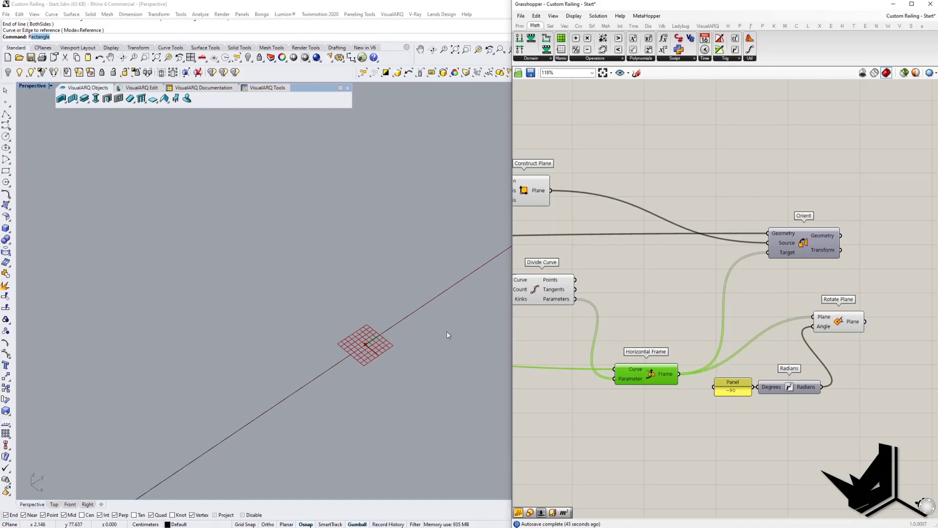
Connect the Rotate Plane output to Orient's Target and turn Orient's preview back on to check the balusters
click(822, 290)
drag(866, 321, 911, 232)
scroll(812, 257, down, 3)
right_drag(812, 257, 762, 280)
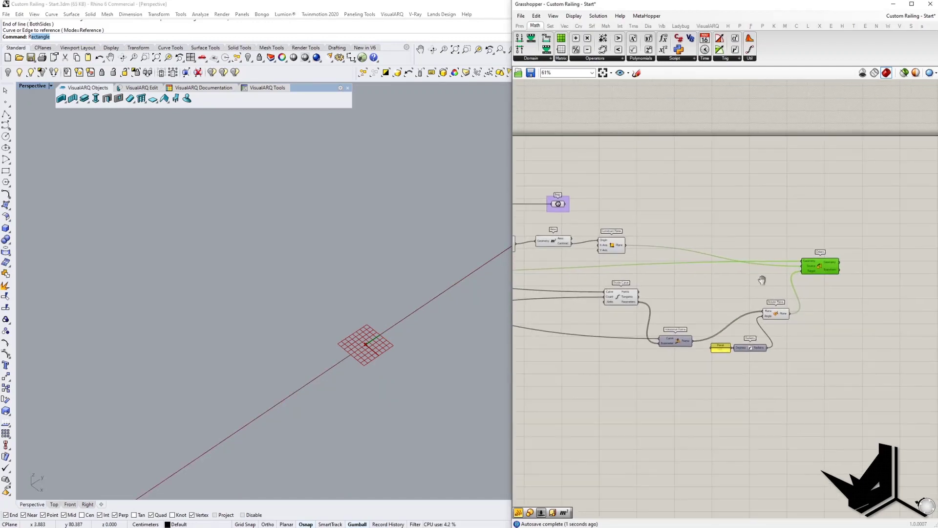
right_click(820, 267)
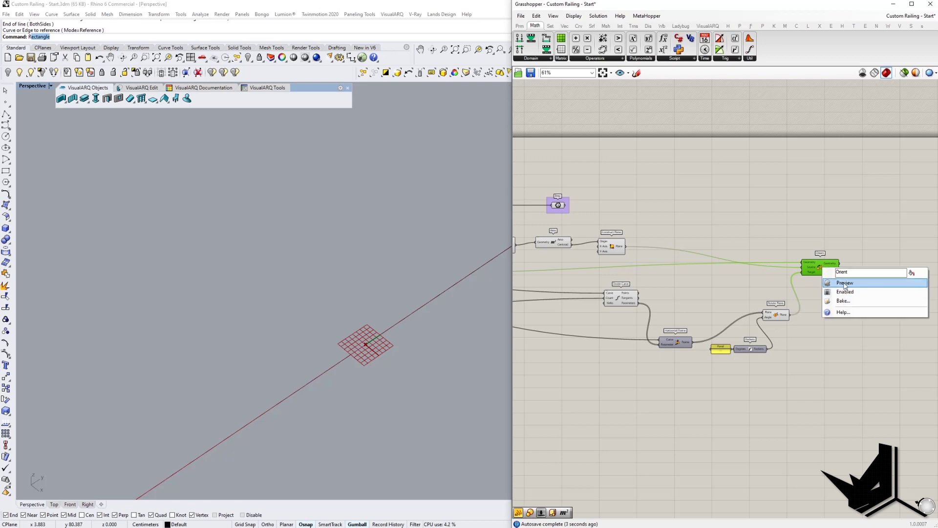
click(844, 284)
scroll(370, 364, down, 3)
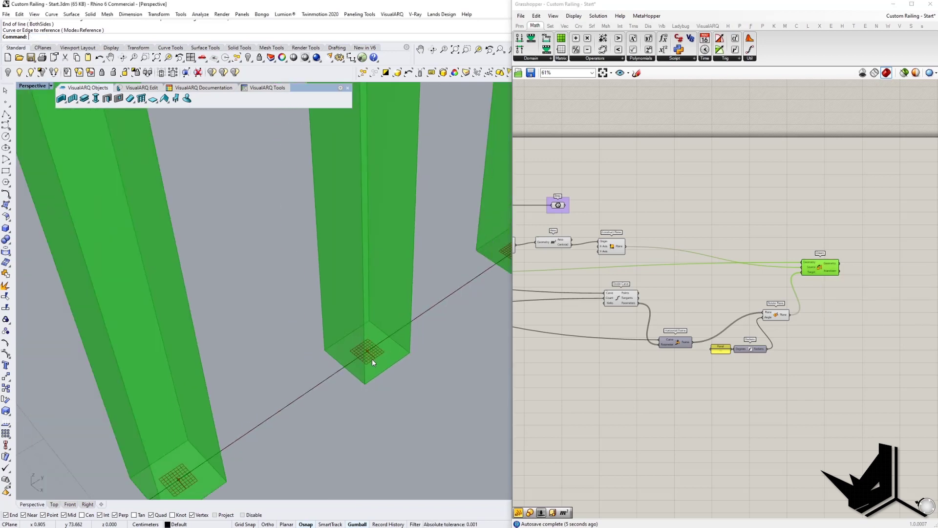
scroll(372, 359, down, 5)
scroll(249, 316, up, 6)
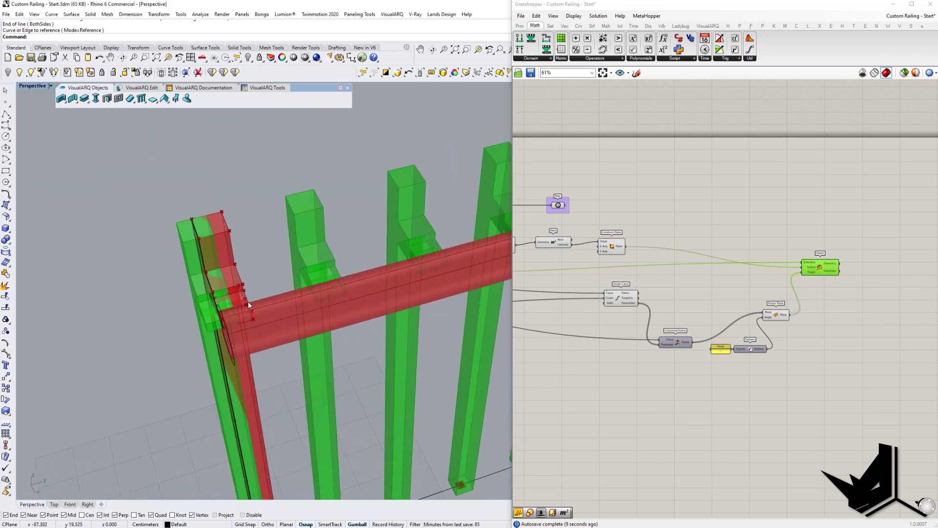
right_drag(248, 301, 246, 311)
Turn off the previews of the Baluster geometry parameter and the Deconstruct Brep component
right_drag(706, 295, 802, 295)
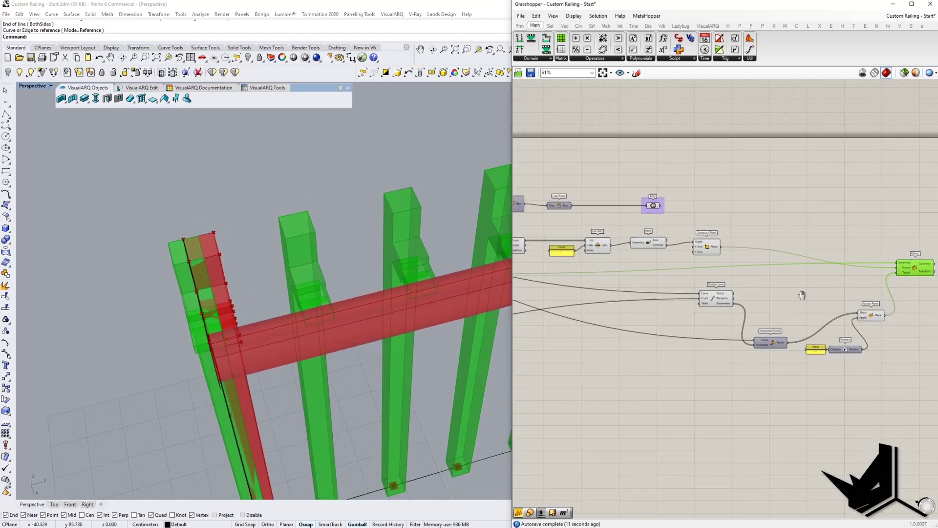
scroll(806, 305, down, 4)
scroll(665, 315, up, 4)
click(568, 294)
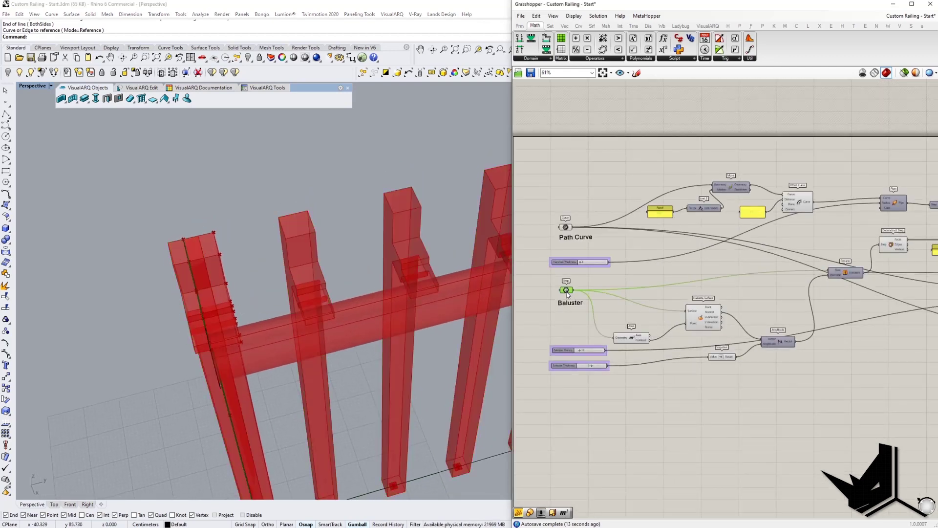
right_click(567, 292)
click(601, 308)
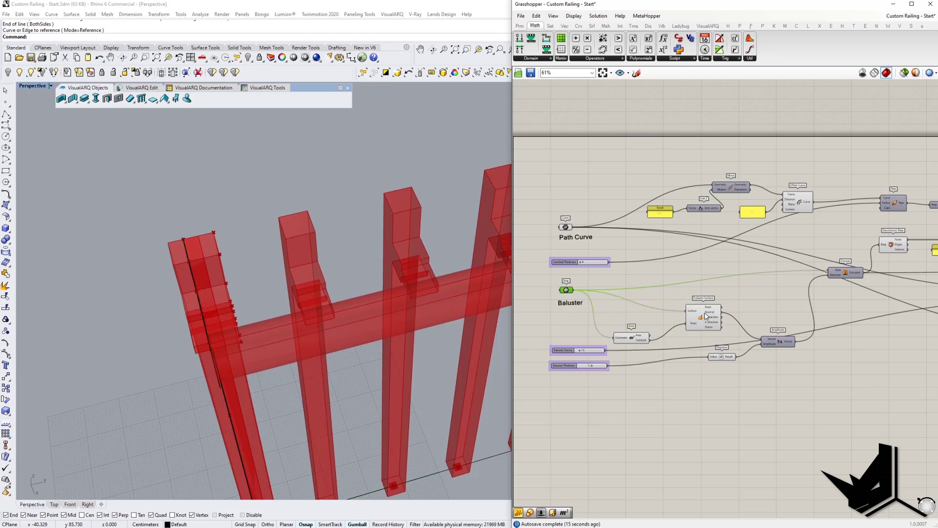
right_drag(786, 320, 549, 346)
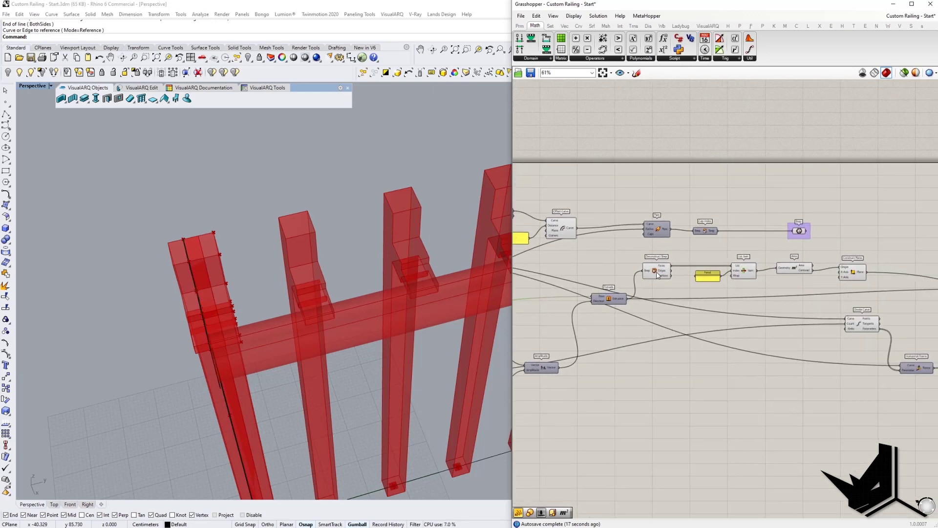
click(658, 275)
right_click(656, 272)
click(681, 287)
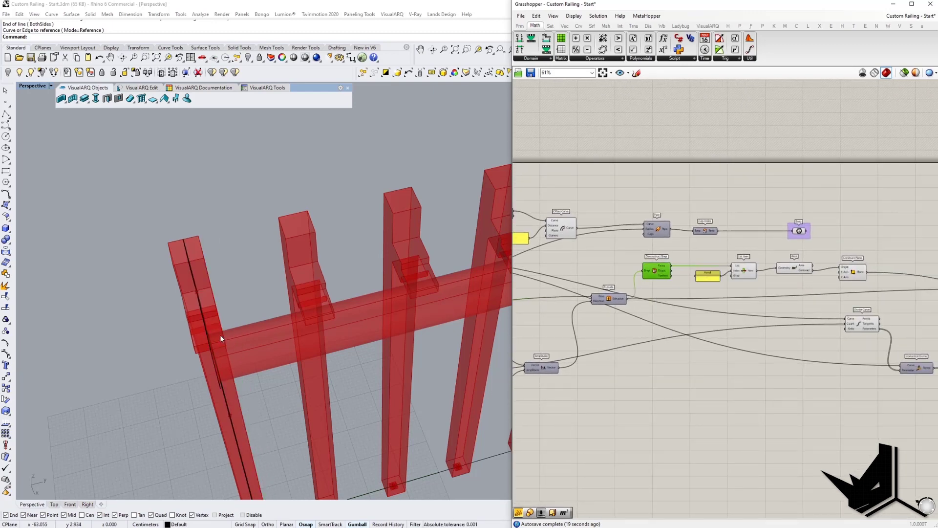
Examine the handrail and baluster joints, selecting the path curve to check how the last baluster sits at its end
right_drag(220, 335, 306, 328)
scroll(250, 324, up, 8)
scroll(250, 324, down, 10)
scroll(303, 333, up, 12)
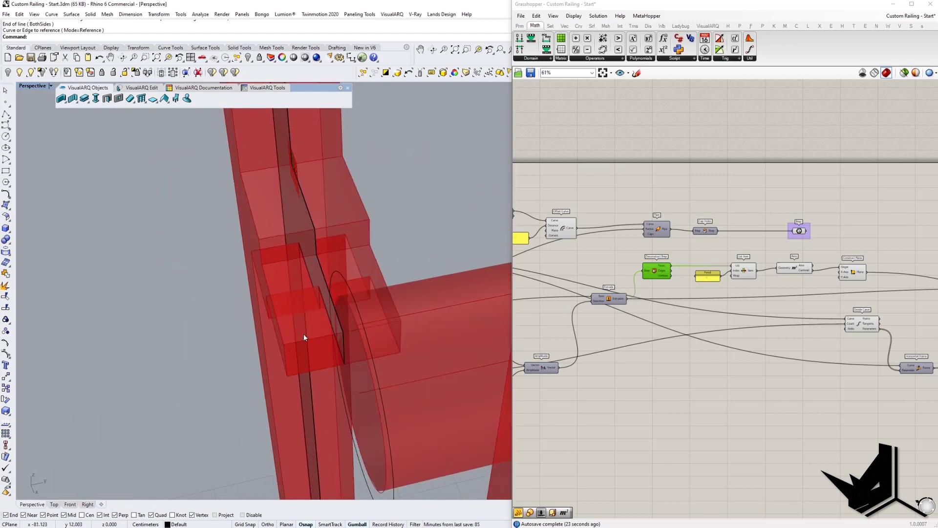
scroll(278, 342, down, 14)
scroll(339, 400, up, 8)
click(326, 391)
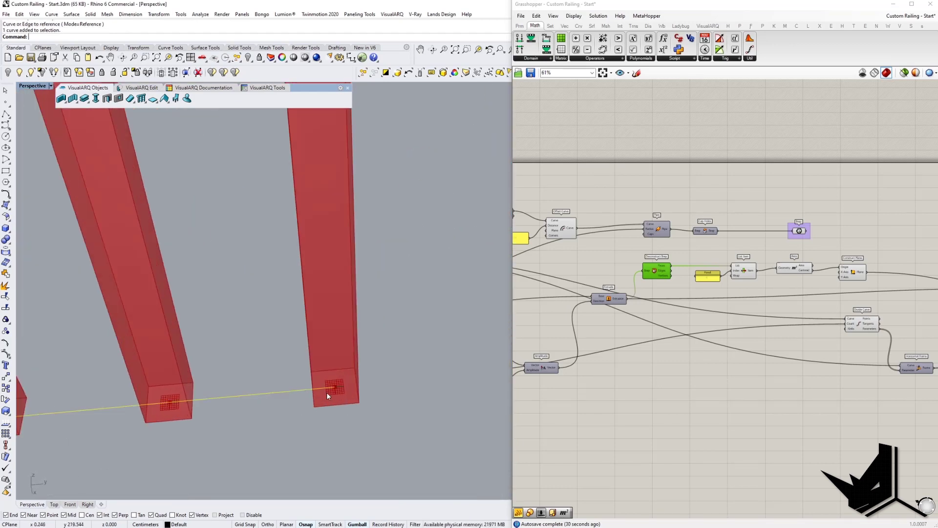
scroll(365, 421, down, 15)
right_drag(365, 419, 356, 391)
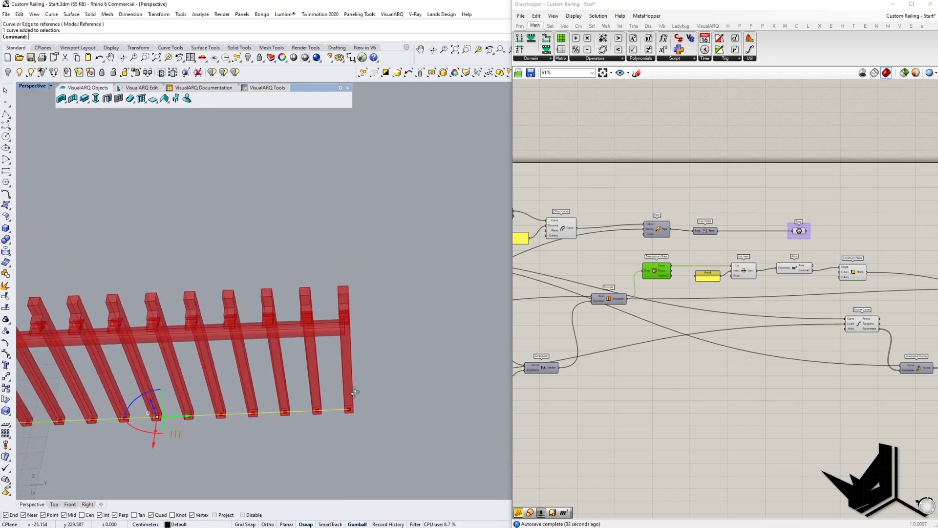
scroll(346, 363, up, 3)
right_drag(344, 316, 301, 298)
scroll(301, 298, up, 3)
right_drag(337, 391, 374, 280)
scroll(339, 365, up, 5)
scroll(356, 366, down, 3)
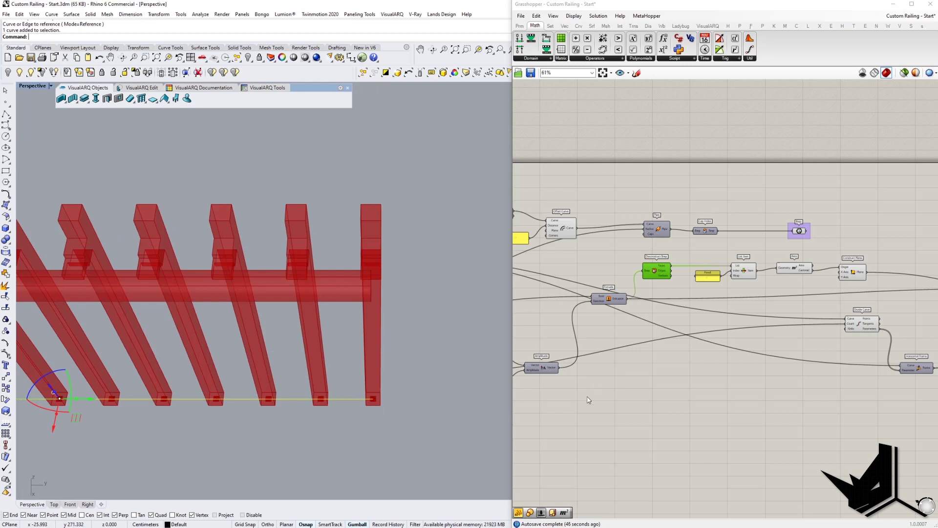
right_drag(589, 397, 781, 360)
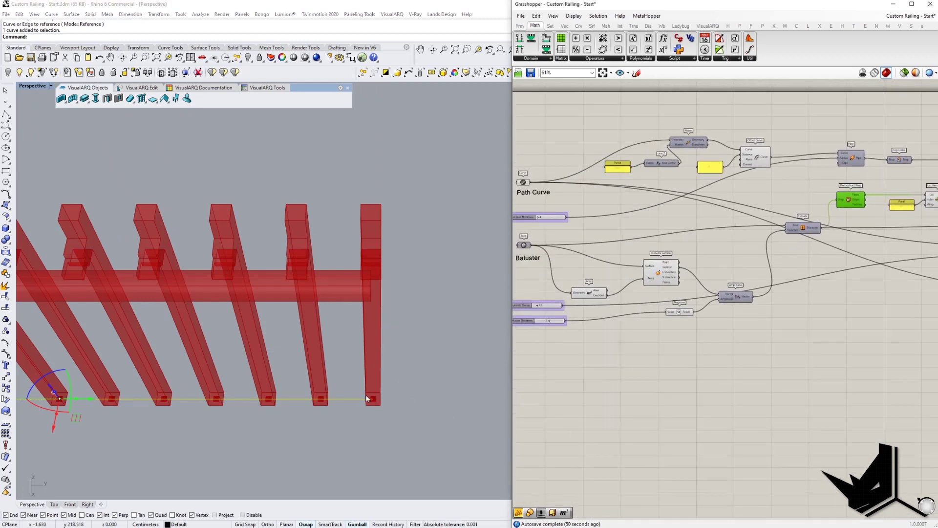
key(Escape)
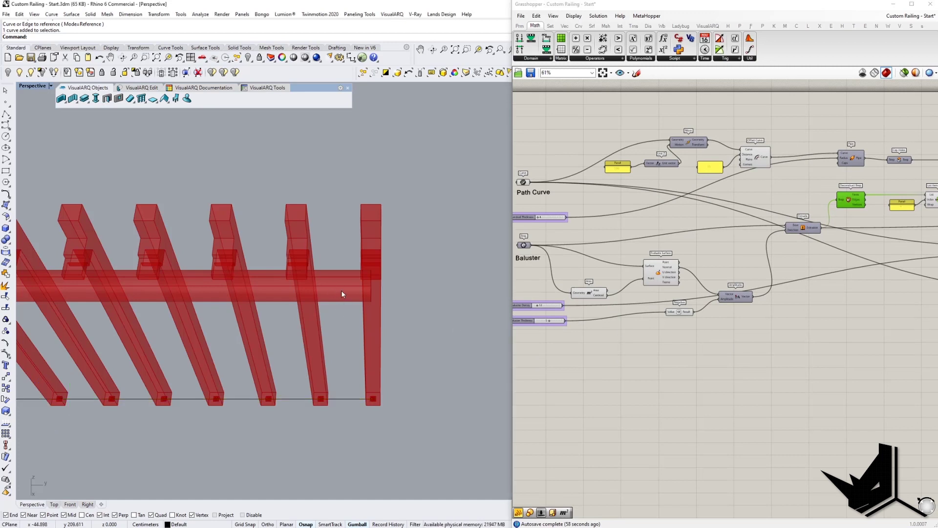
right_drag(341, 290, 352, 266)
Add an Extend Curve component below Negative and connect the Path Curve parameter to its Curve input
double_click(711, 357)
text(e)
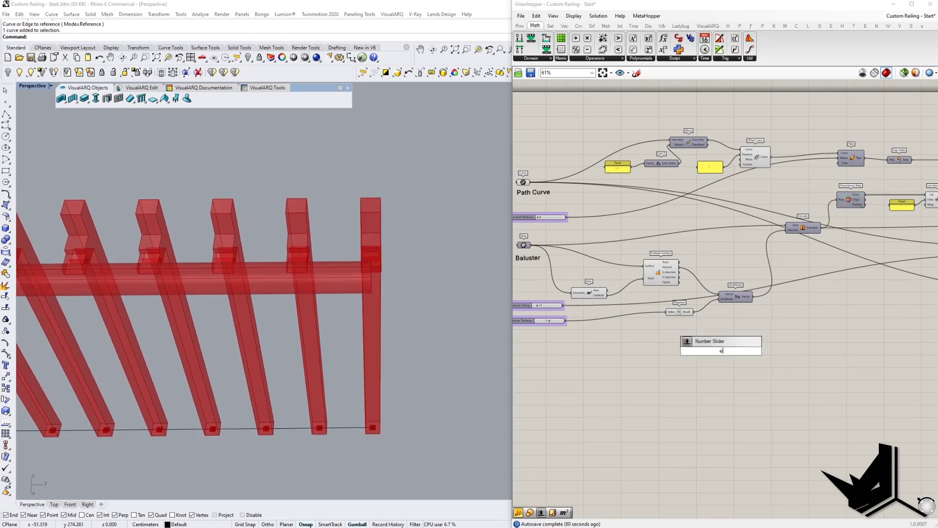
text(xtem)
key(BackSpace)
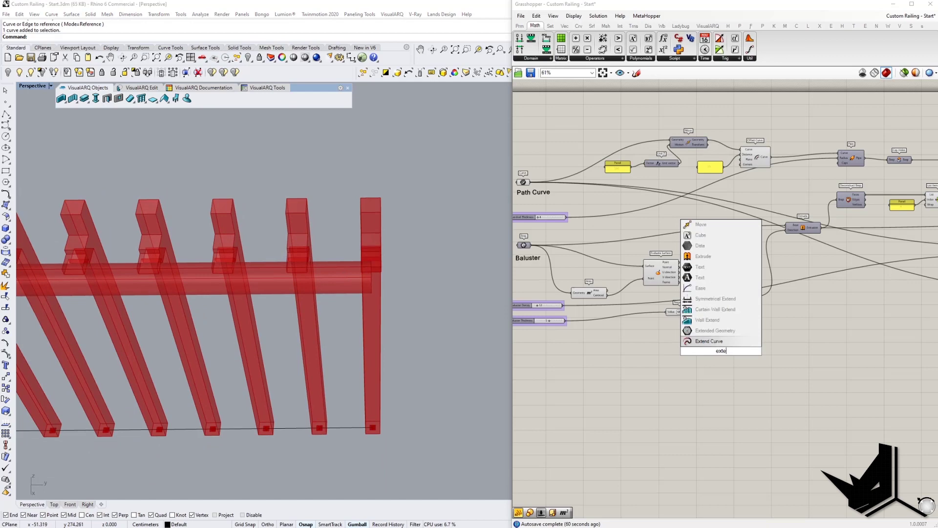
text(nd)
key(Return)
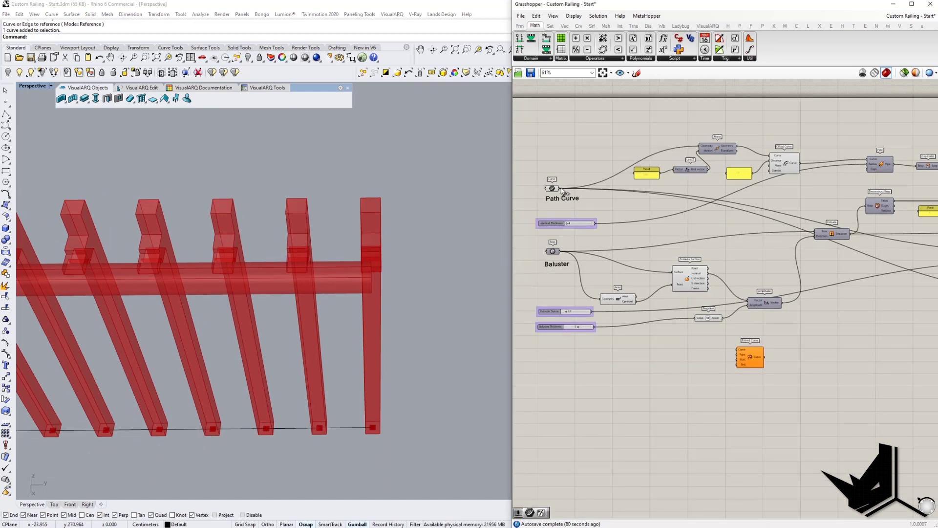
drag(561, 189, 740, 350)
click(751, 360)
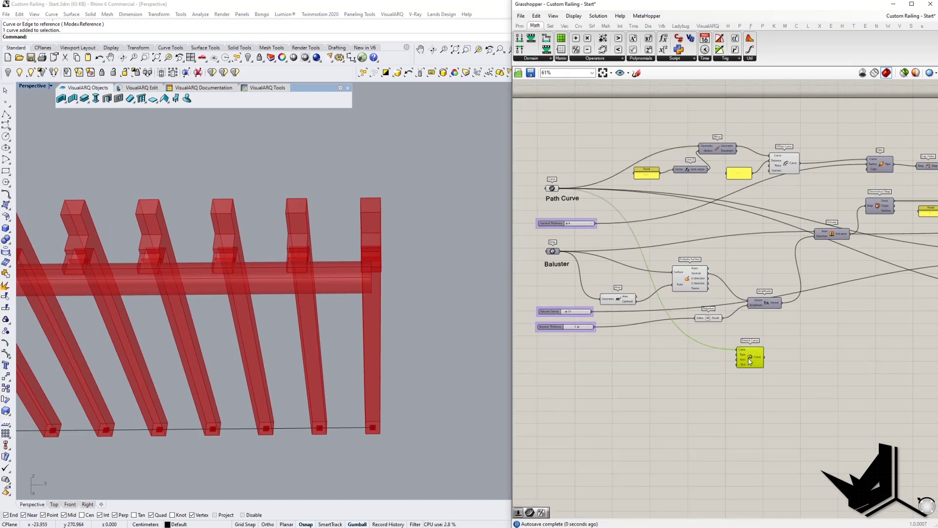
scroll(733, 360, up, 3)
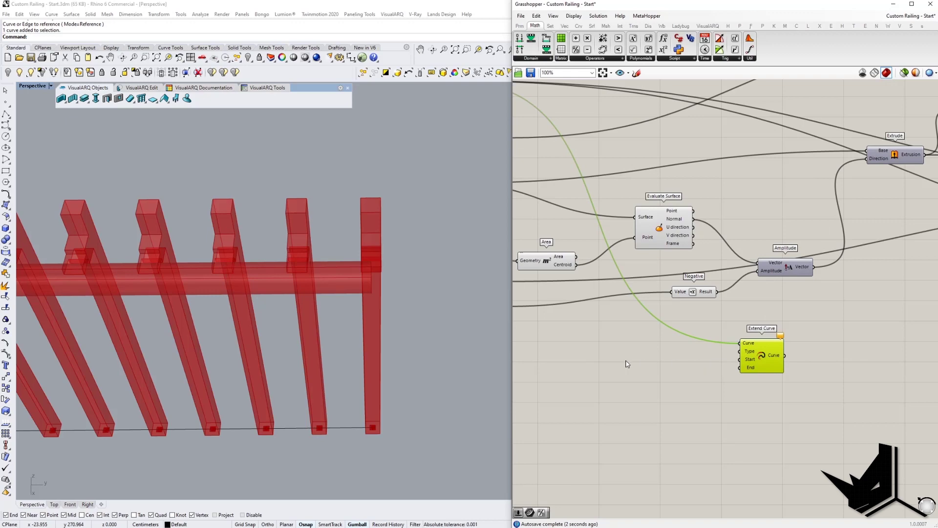
Examine how the first baluster's base sits relative to the start of the path curve
scroll(474, 339, down, 5)
right_drag(473, 339, 220, 411)
scroll(221, 410, up, 5)
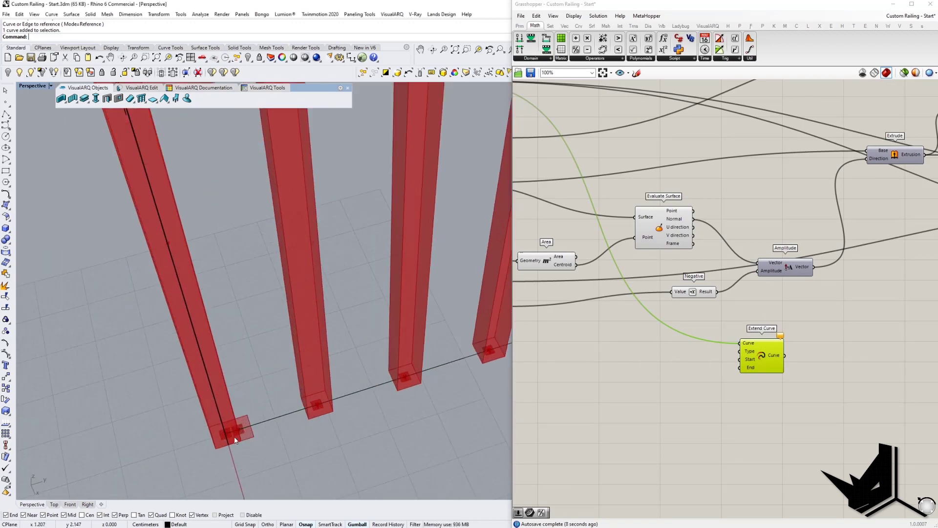
scroll(253, 441, up, 4)
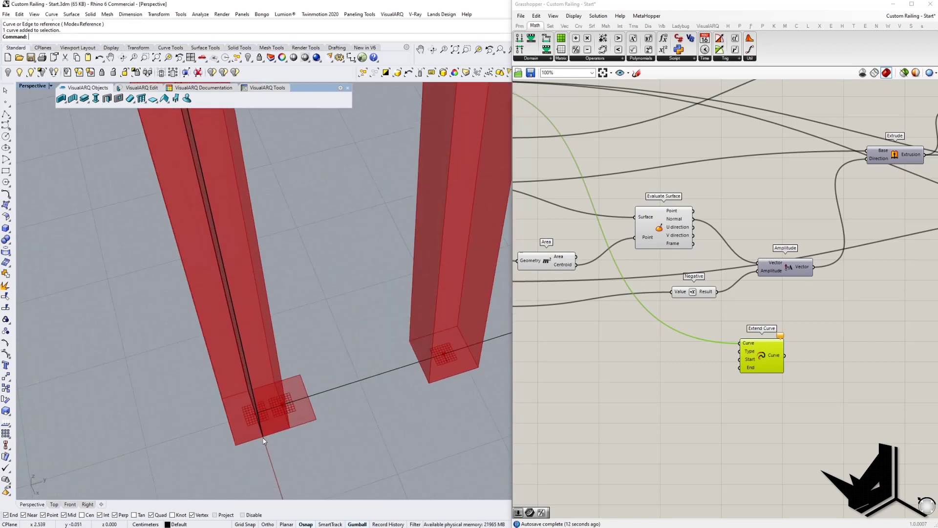
scroll(264, 435, down, 5)
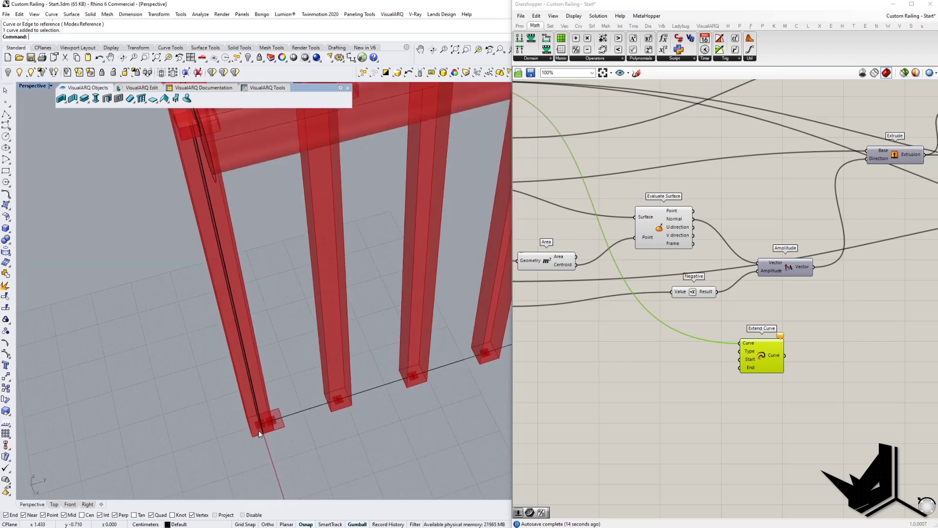
scroll(261, 434, up, 4)
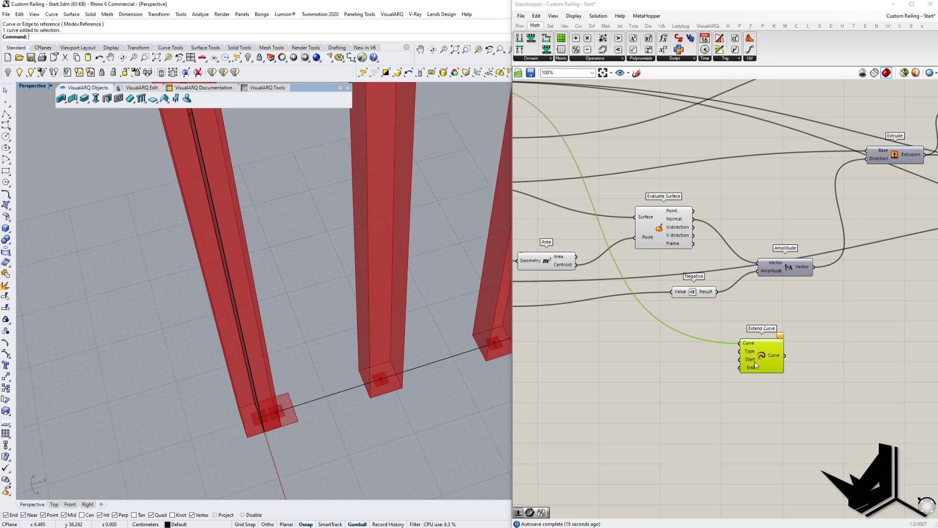
scroll(350, 417, down, 6)
right_drag(350, 416, 312, 294)
scroll(308, 367, up, 4)
Add a Division component in front of the Extend Curve component
right_drag(643, 362, 769, 375)
scroll(756, 376, down, 2)
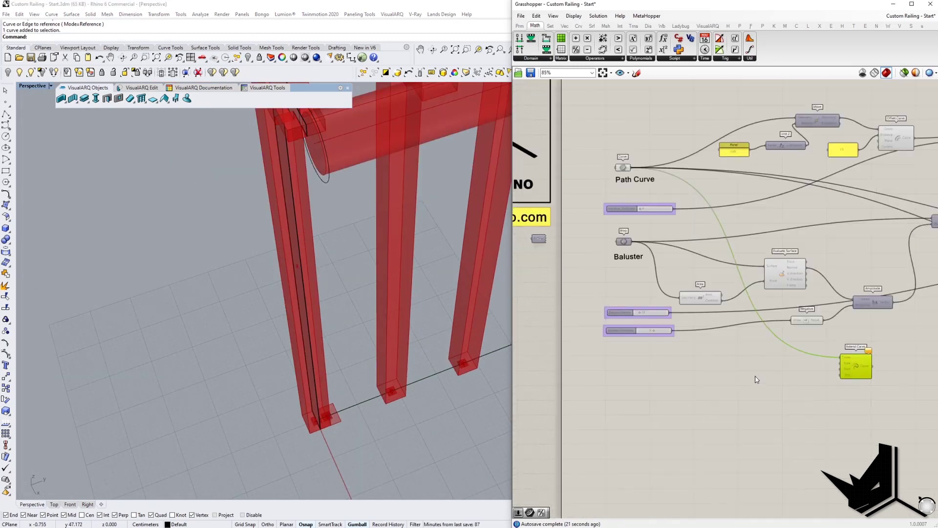
scroll(737, 370, up, 1)
click(738, 371)
double_click(738, 370)
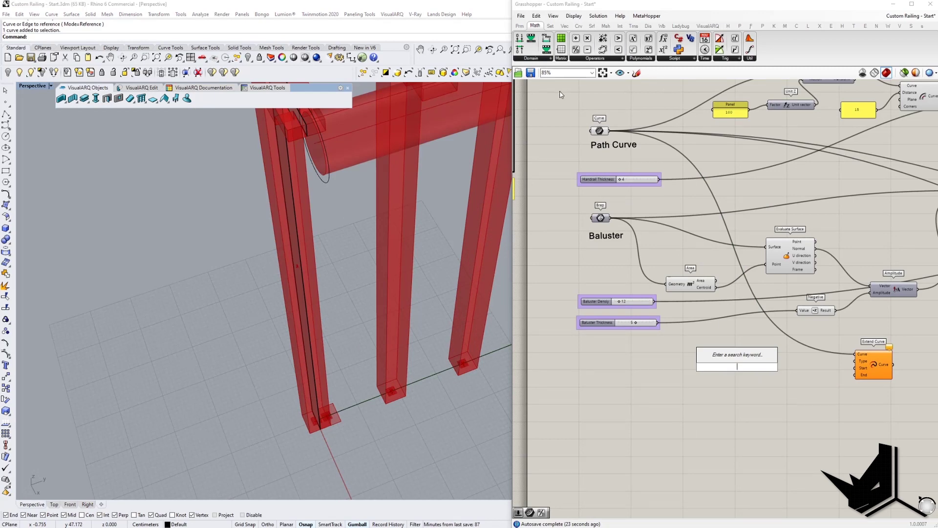
drag(576, 50, 641, 250)
drag(704, 378, 757, 374)
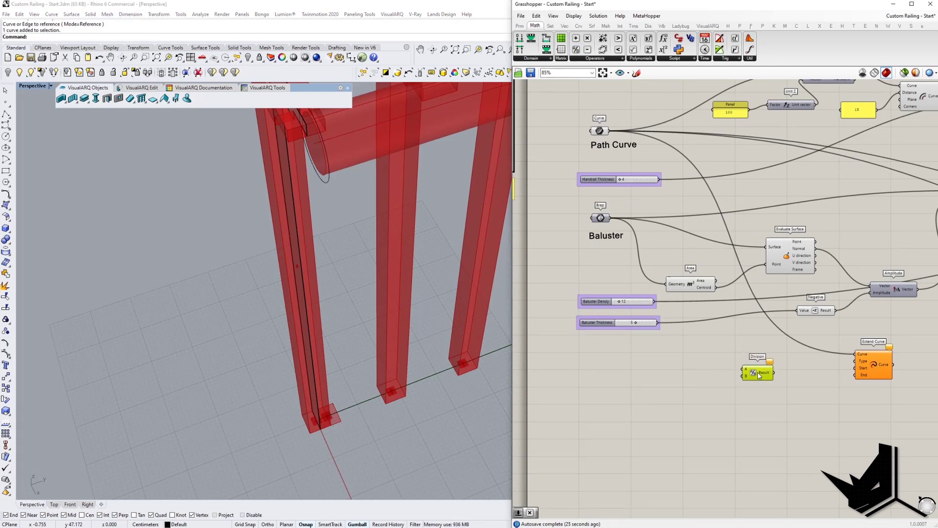
Divide Baluster Thickness by 2, connecting the slider to Division's A and a copied panel set to 2 to B
scroll(757, 374, up, 1)
scroll(684, 383, down, 2)
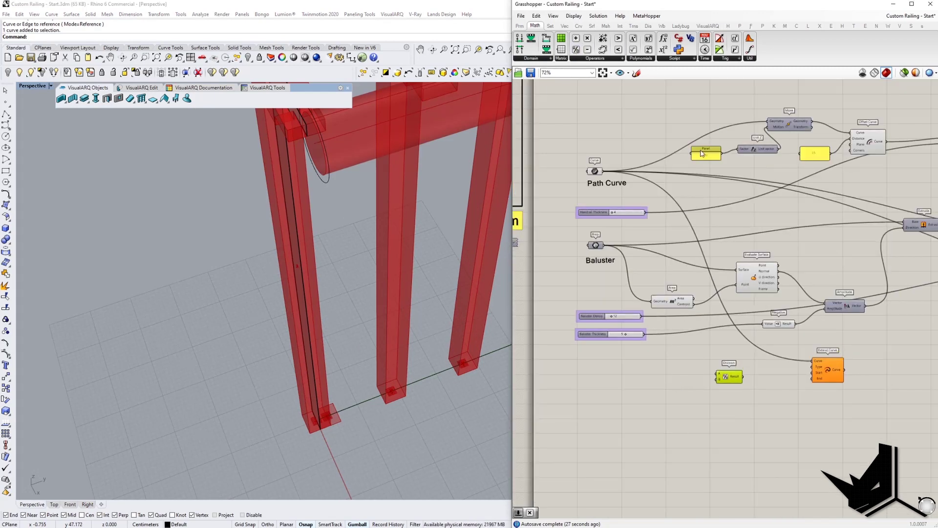
alt+drag(708, 152, 690, 384)
double_click(690, 384)
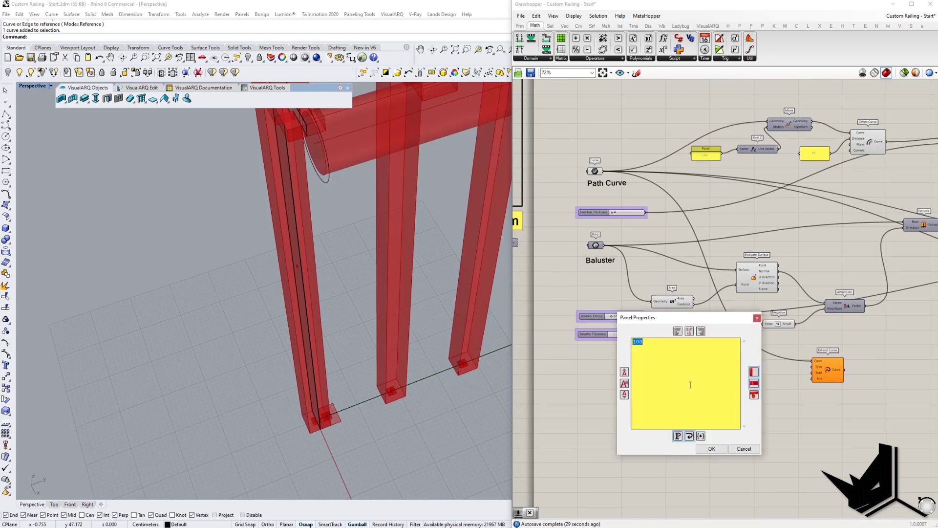
text(2)
click(716, 448)
scroll(705, 389, up, 2)
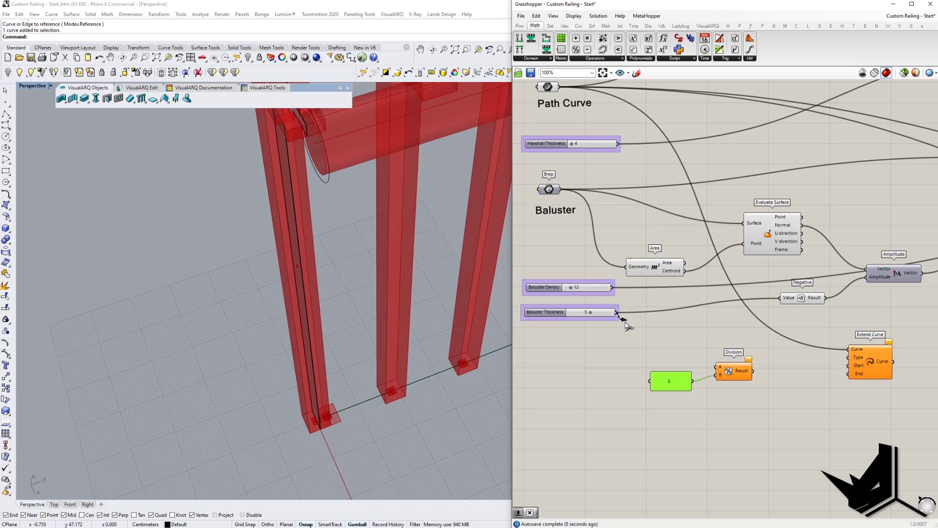
drag(627, 325, 716, 369)
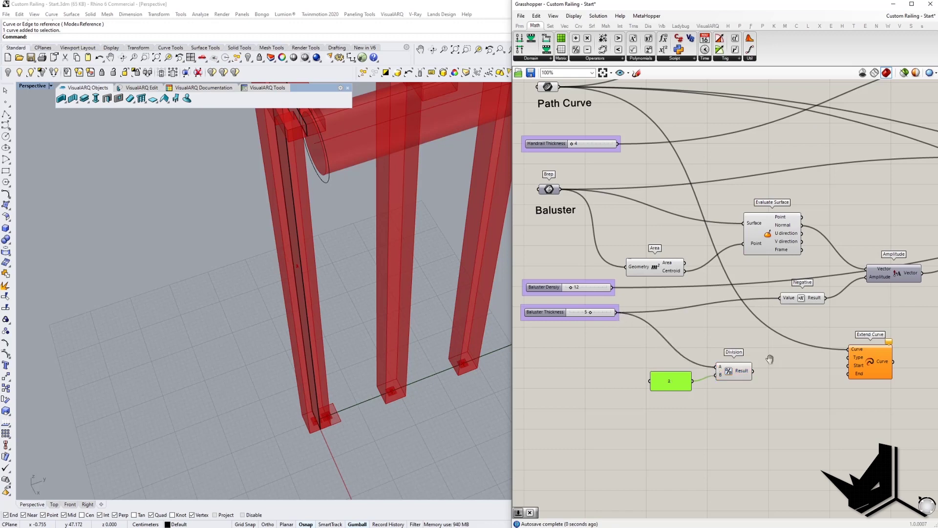
Connect the Division result to both the Start and End inputs of Extend Curve
right_drag(770, 359, 675, 361)
click(643, 373)
right_drag(424, 275, 258, 292)
drag(658, 372, 750, 370)
drag(659, 373, 753, 375)
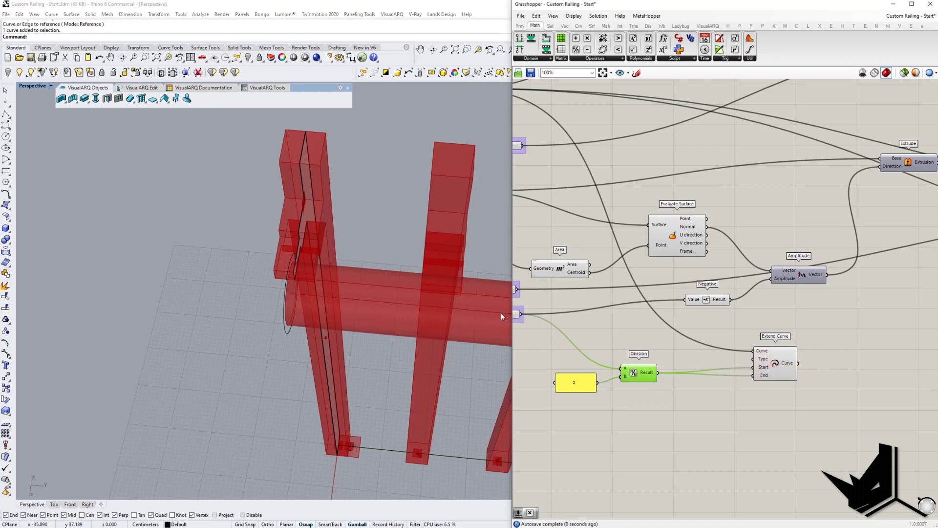
Compare the original path curve with the Extend Curve result at the last baluster
right_drag(388, 285, 281, 284)
scroll(353, 289, down, 3)
shift+right_drag(464, 306, 343, 372)
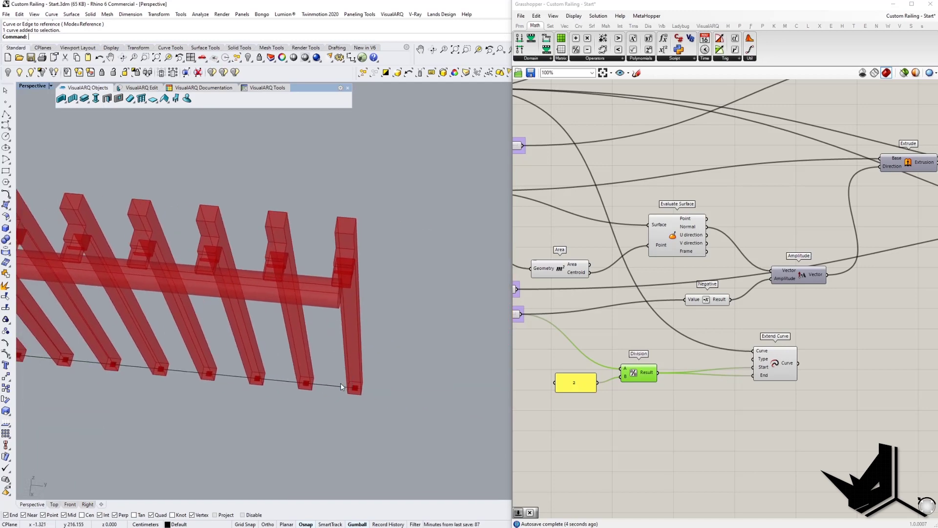
click(340, 386)
click(799, 351)
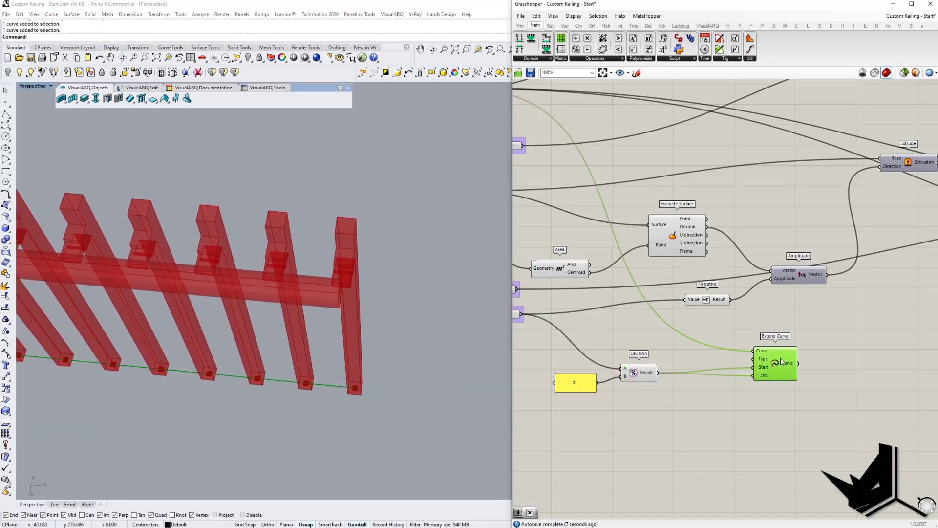
scroll(362, 392, up, 4)
scroll(379, 392, down, 4)
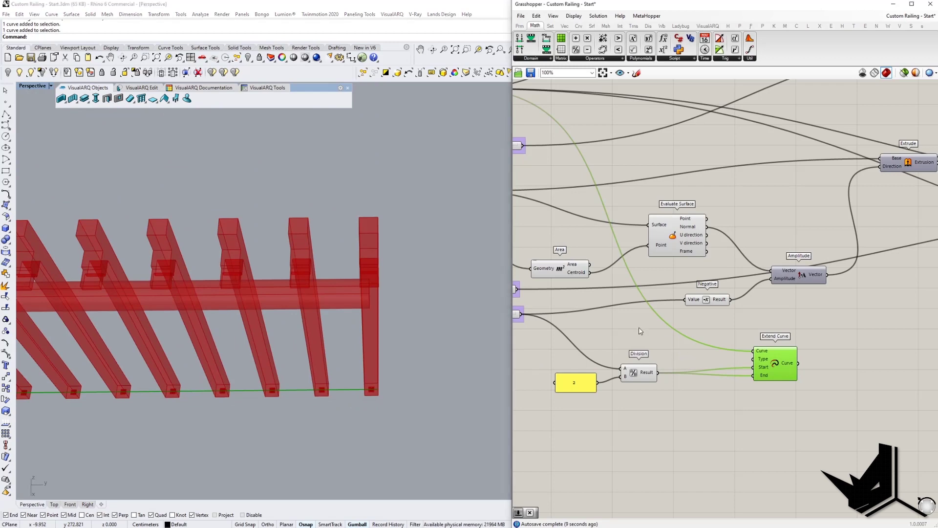
Replace the Path Curve feeding Move's Geometry input with the Extend Curve output
scroll(626, 306, down, 4)
right_drag(749, 185, 704, 242)
scroll(705, 242, up, 3)
scroll(705, 242, down, 2)
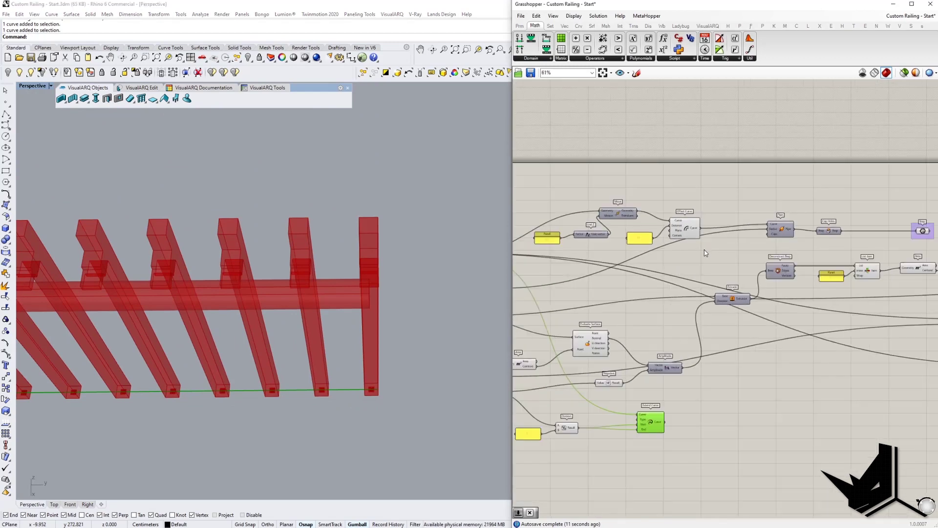
click(761, 223)
right_drag(761, 223, 900, 222)
scroll(900, 222, up, 2)
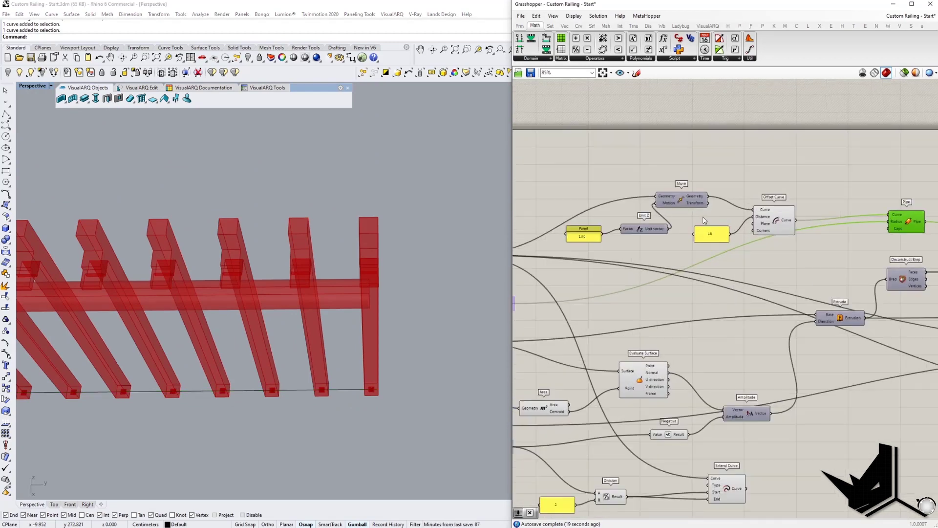
scroll(683, 205, down, 1)
right_drag(685, 200, 724, 196)
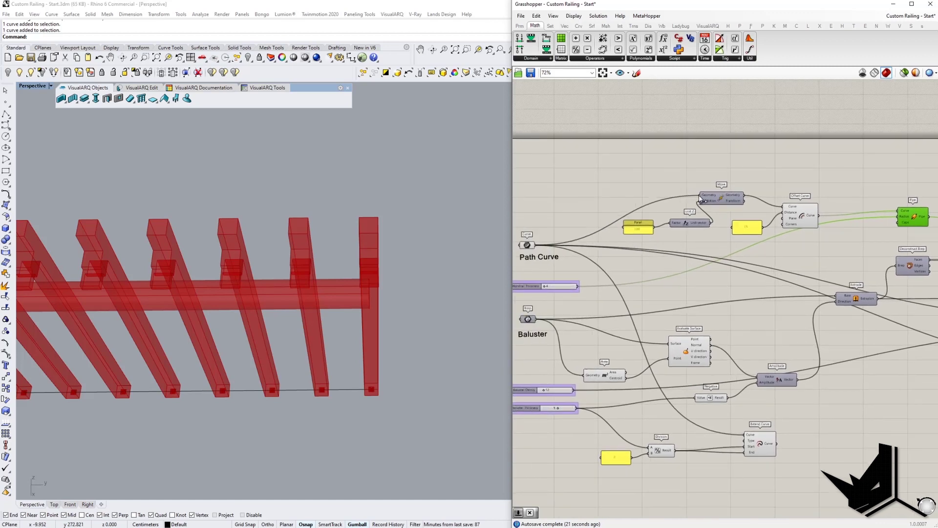
right_click(705, 196)
mouse_move(781, 227)
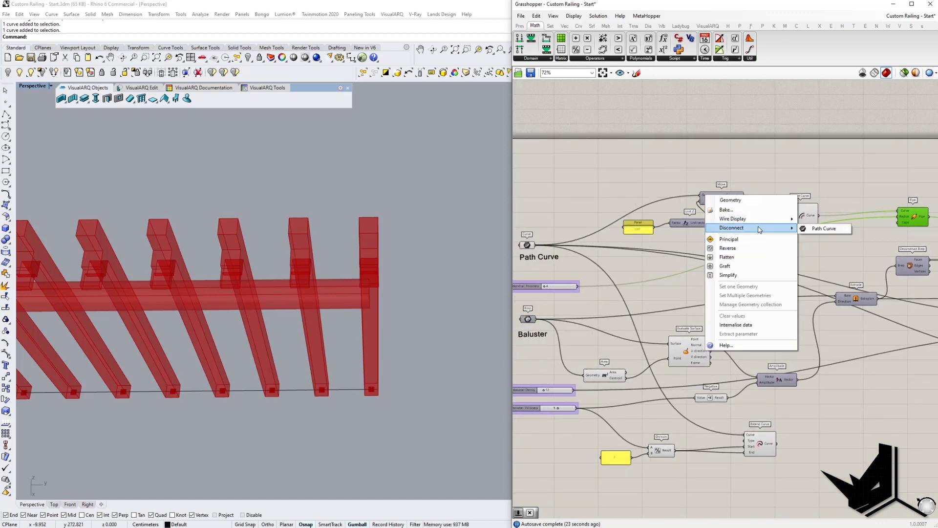
click(824, 230)
drag(777, 444, 700, 196)
Examine the extended handrail at the end balusters and along the whole railing
right_drag(344, 292, 333, 264)
scroll(273, 326, up, 4)
scroll(333, 264, down, 6)
right_drag(245, 259, 323, 284)
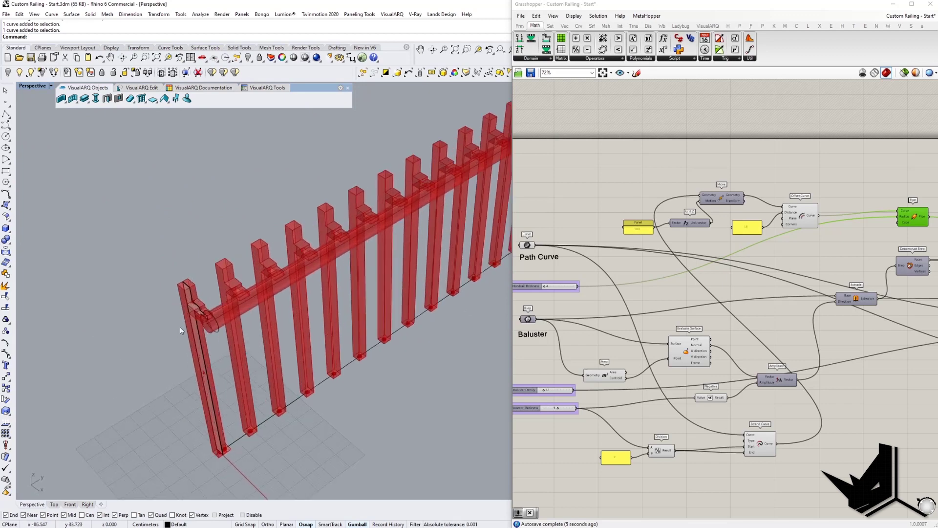
scroll(179, 329, up, 5)
right_drag(264, 299, 245, 296)
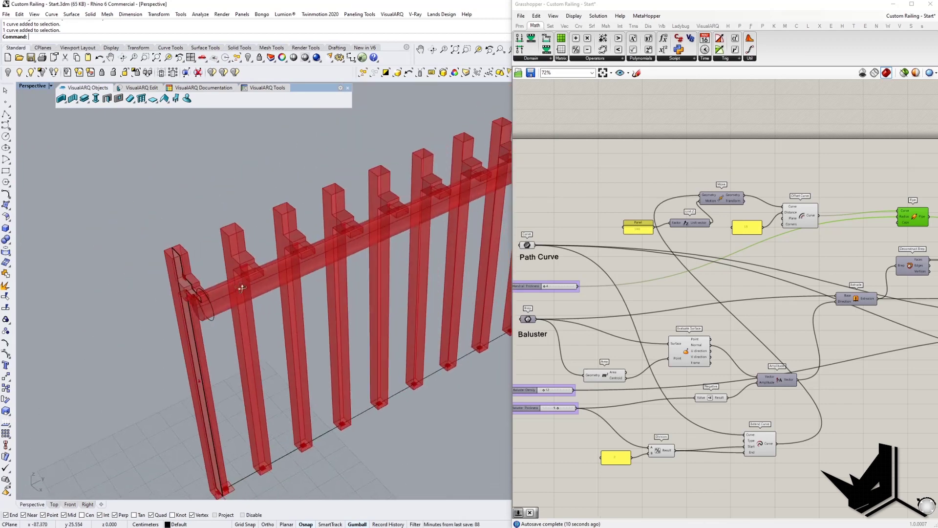
scroll(245, 296, down, 6)
shift+right_drag(329, 295, 257, 314)
scroll(658, 318, down, 3)
Rename the handrail's output Brep parameter as Handrail and move its group to the far end of the definition
right_drag(764, 316, 660, 282)
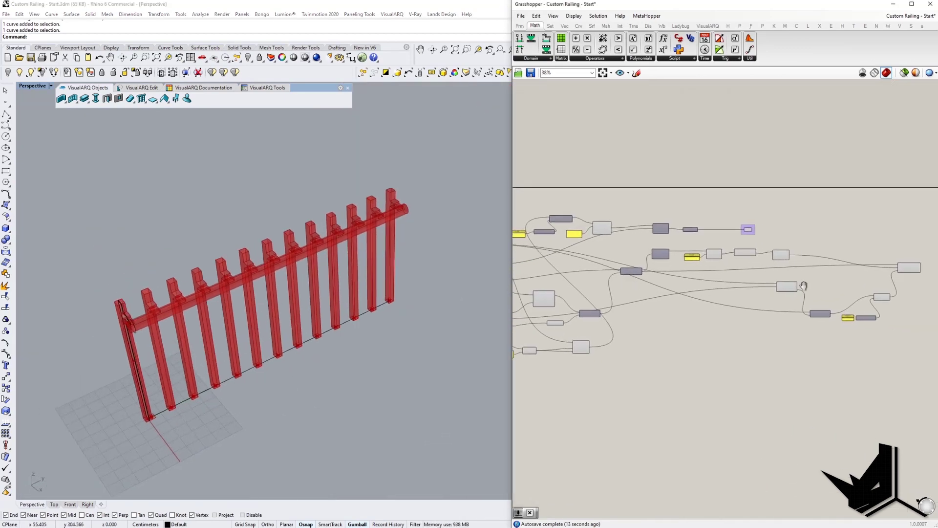
scroll(801, 286, up, 3)
click(554, 247)
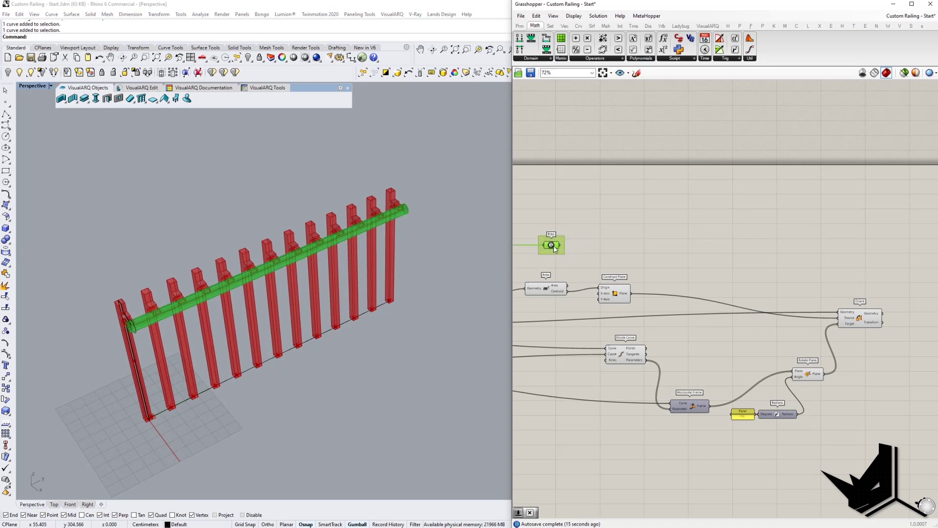
right_click(554, 245)
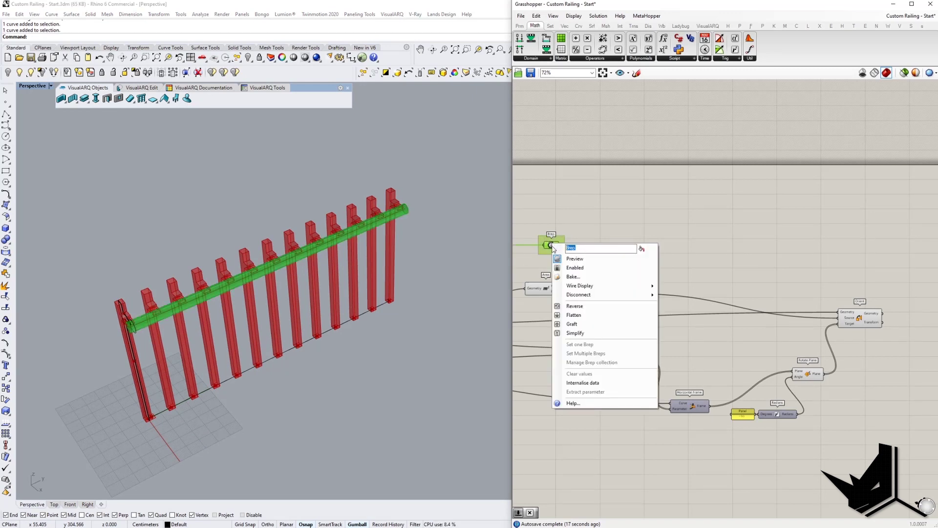
text(Handrail)
click(558, 227)
drag(536, 219, 878, 250)
Add a Brep parameter beside Orient and name it Balusters
right_drag(883, 299, 819, 284)
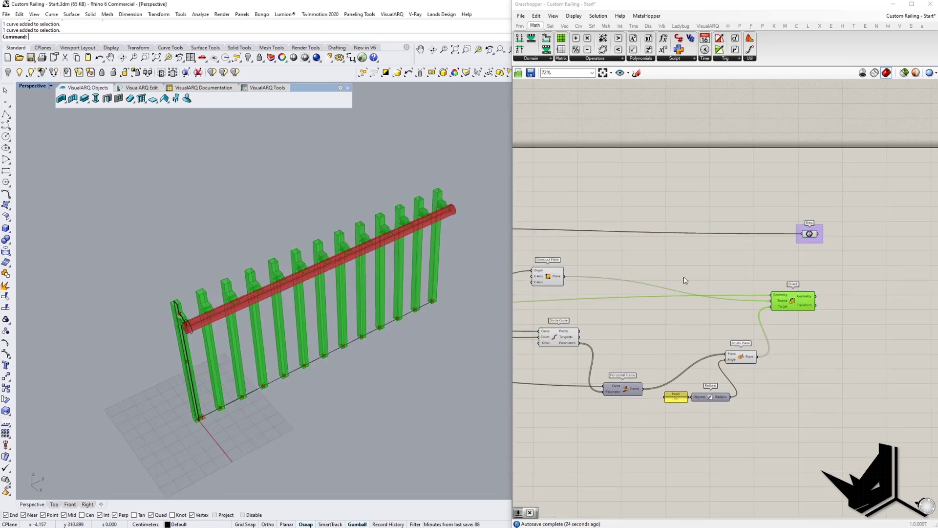
right_drag(854, 292, 673, 295)
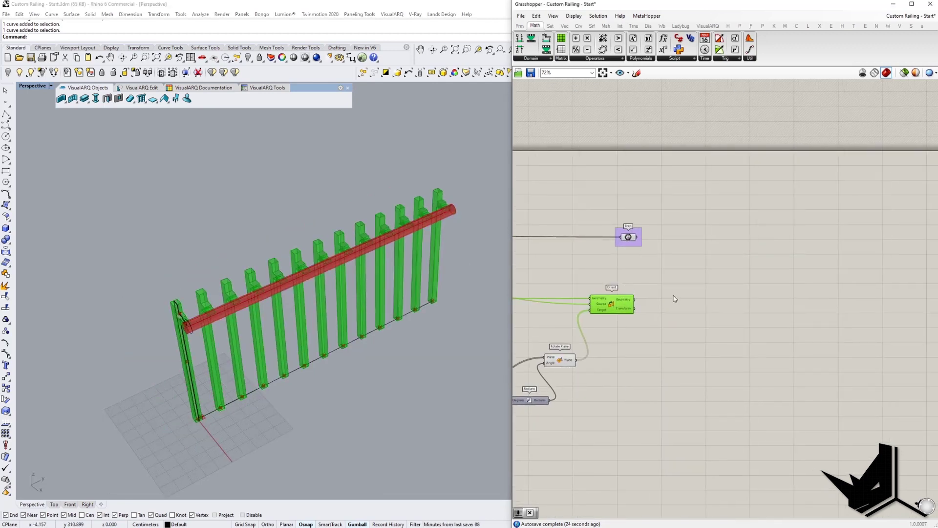
double_click(688, 307)
text(brep)
click(676, 288)
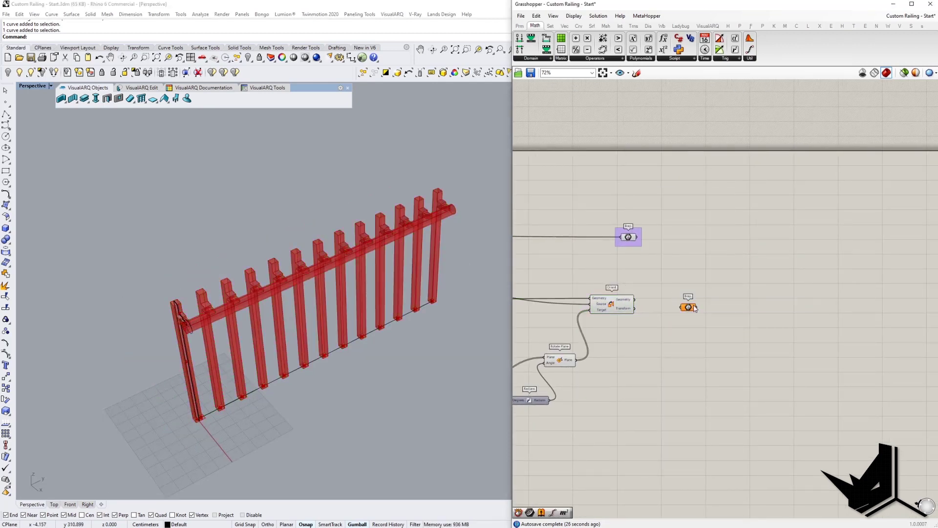
right_click(690, 307)
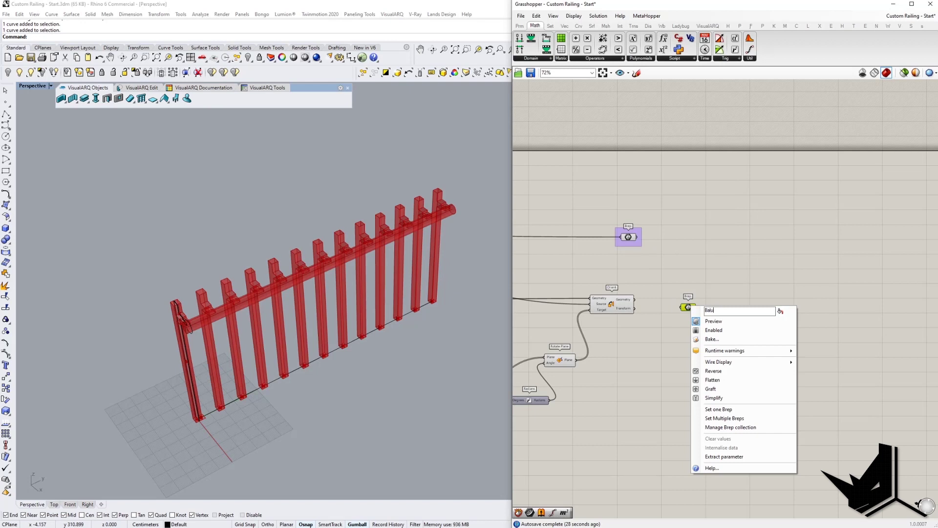
text(stgers)
key(Return)
Place the Balusters parameter on Orient's Geometry output, line up the Handrail parameter above it, and group Balusters
drag(687, 306, 686, 301)
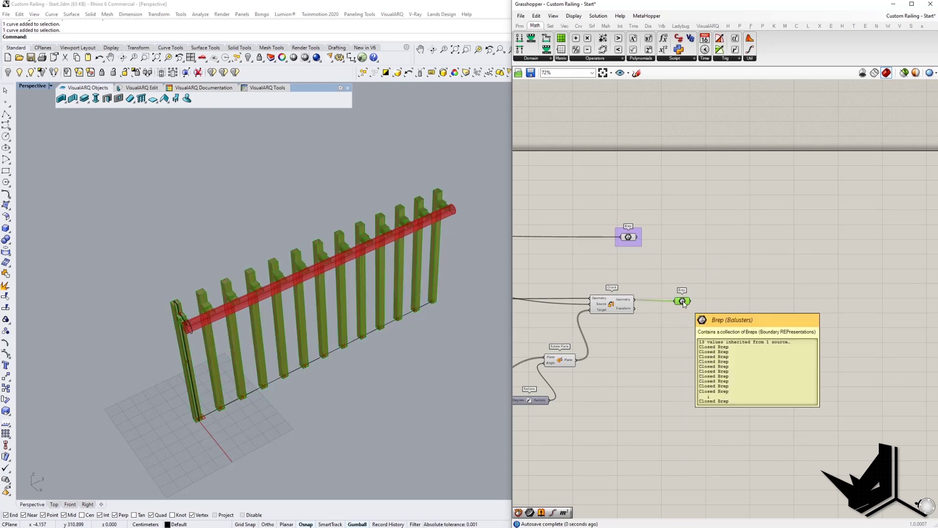
drag(630, 238, 682, 238)
shift+click(682, 301)
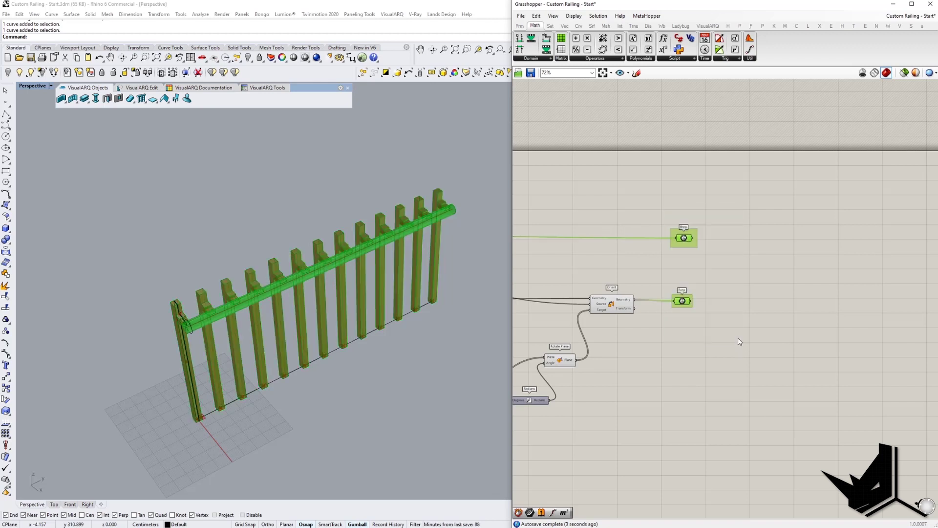
Put the Baluster input Brep parameter into a coloured group like the other inputs
scroll(736, 323, down, 4)
right_drag(544, 303, 632, 294)
scroll(633, 289, up, 5)
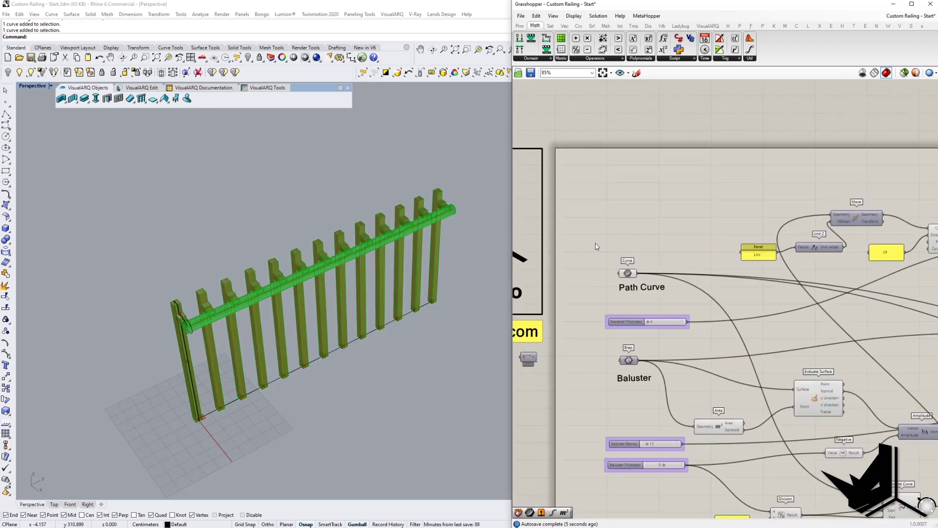
drag(595, 243, 629, 261)
click(630, 360)
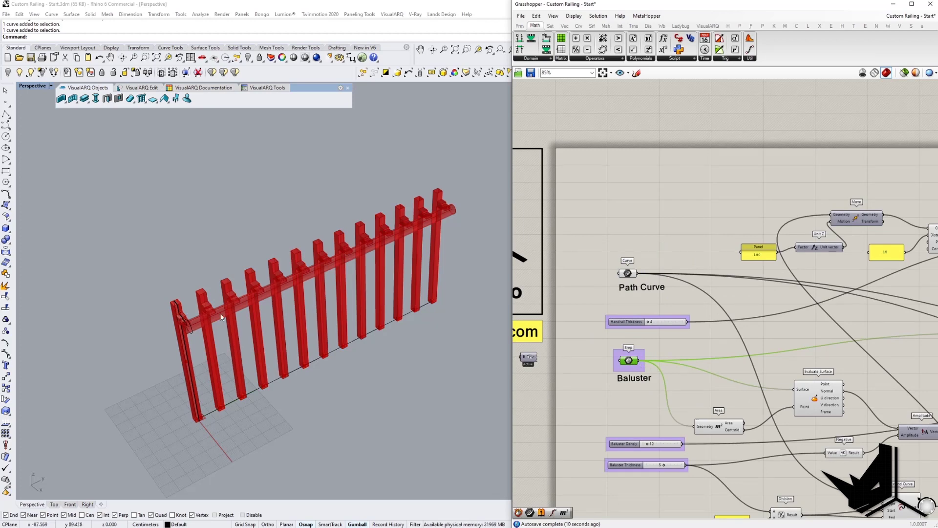
Test the Handrail Thickness slider and check the handrail in the model, leaving it at 4
right_drag(637, 354, 599, 303)
scroll(572, 321, down, 5)
scroll(591, 312, up, 6)
scroll(630, 251, up, 3)
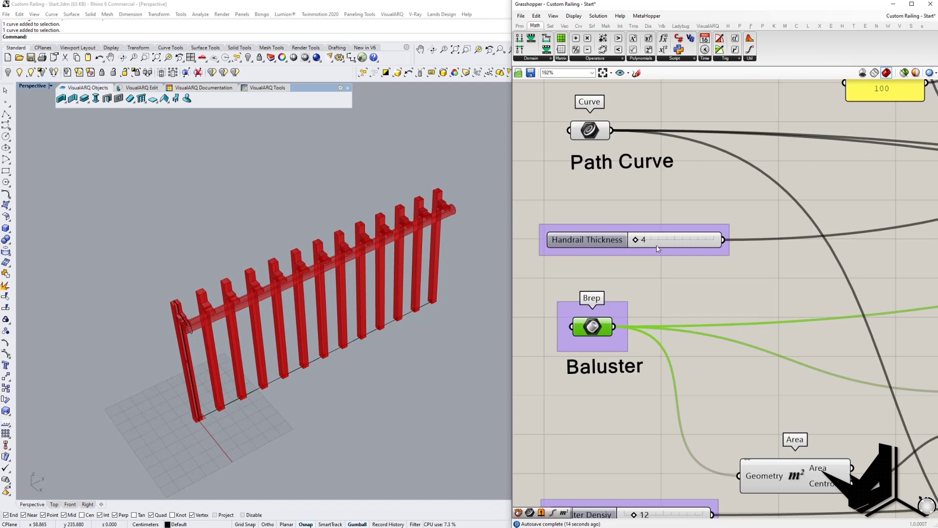
scroll(210, 328, up, 5)
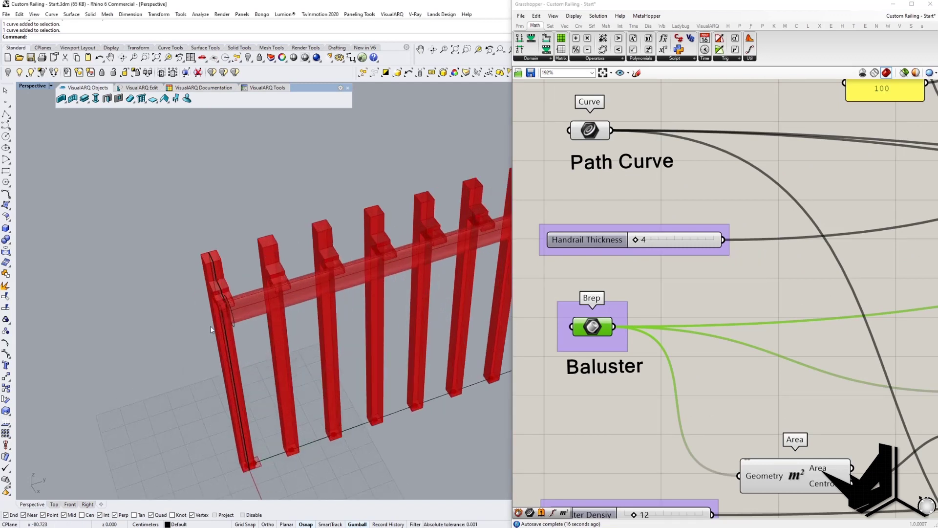
drag(638, 241, 647, 242)
mouse_move(383, 280)
right_down()
mouse_move(453, 279)
mouse_move(523, 247)
mouse_move(381, 265)
right_up()
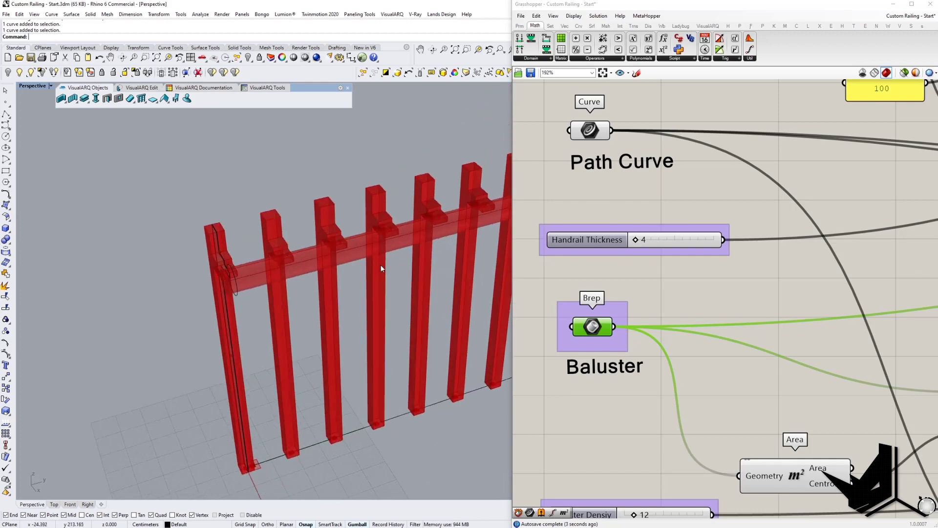
Set the Baluster Densiy slider to 19 and the Baluster Thickness slider to 2, checking the railing from several angles
scroll(381, 265, down, 5)
right_drag(630, 485, 635, 340)
mouse_move(640, 371)
mouse_down()
mouse_move(655, 371)
mouse_move(641, 372)
mouse_up()
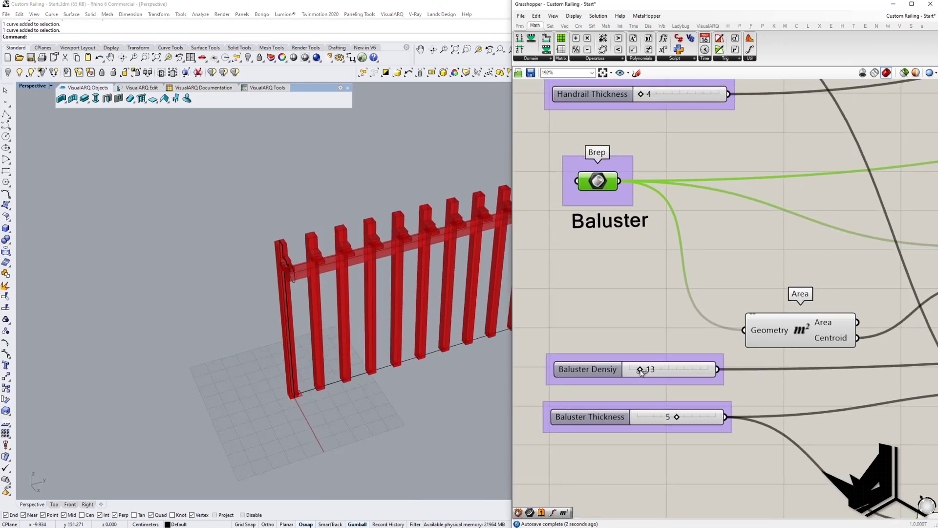
scroll(379, 329, up, 5)
right_drag(419, 364, 416, 397)
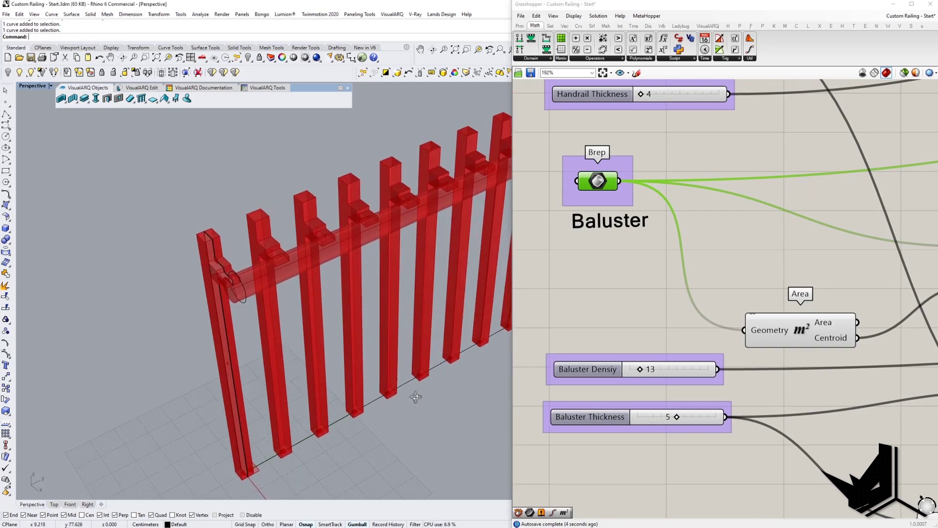
drag(668, 424, 658, 420)
mouse_move(335, 339)
right_down()
mouse_move(383, 310)
mouse_move(376, 337)
mouse_move(318, 338)
right_up()
drag(641, 372, 647, 372)
right_drag(318, 340, 264, 341)
Try a larger Handrail Thickness on the railing and return the slider to 4
right_drag(684, 169, 677, 277)
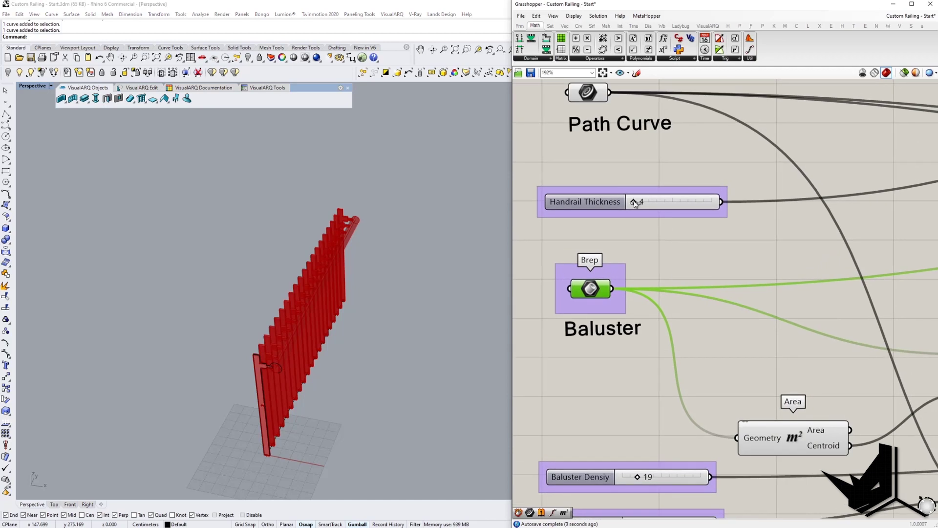
drag(632, 203, 661, 202)
right_drag(362, 273, 391, 274)
drag(662, 202, 634, 202)
right_drag(386, 273, 325, 330)
Review the Handrail and Balusters output parameters and the Path Curve input in the definition
scroll(322, 330, down, 10)
scroll(746, 292, up, 4)
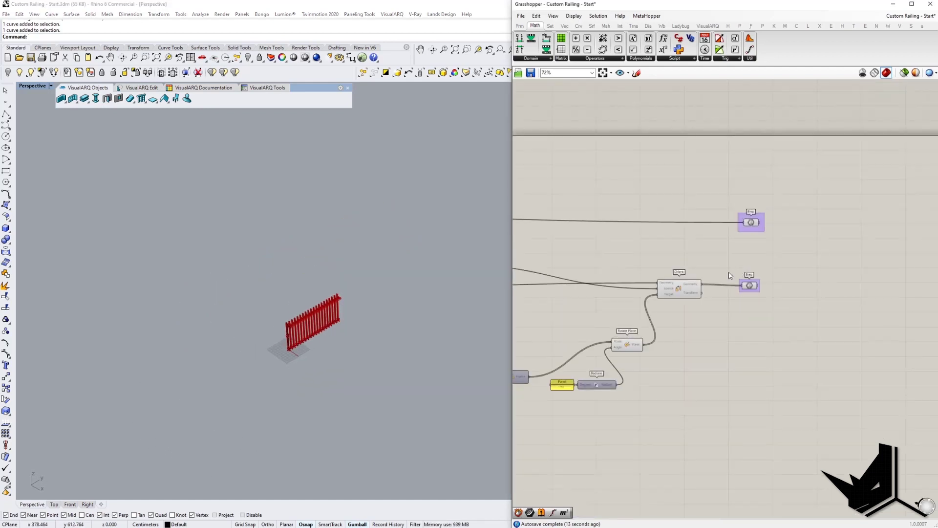
drag(715, 160, 802, 327)
right_drag(704, 328, 802, 322)
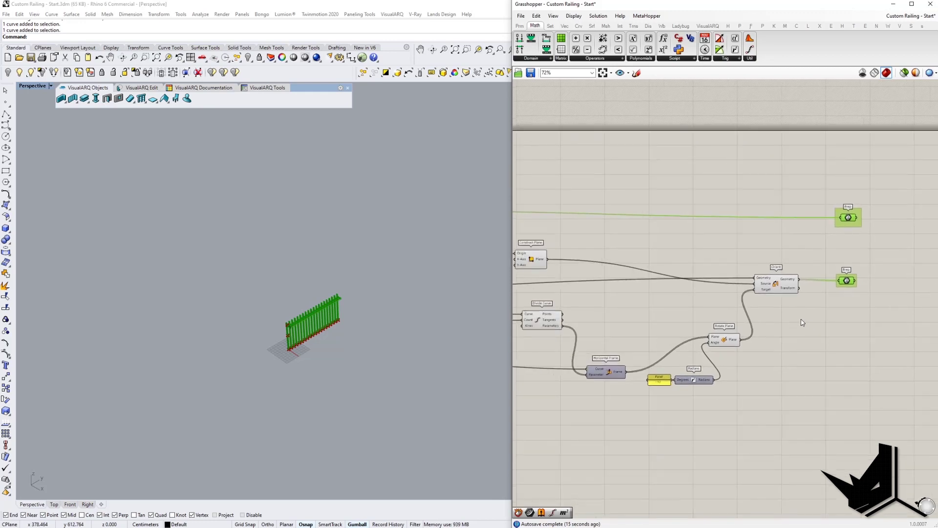
scroll(802, 322, down, 3)
right_drag(647, 303, 747, 299)
scroll(746, 299, up, 3)
drag(639, 239, 701, 290)
scroll(667, 378, up, 3)
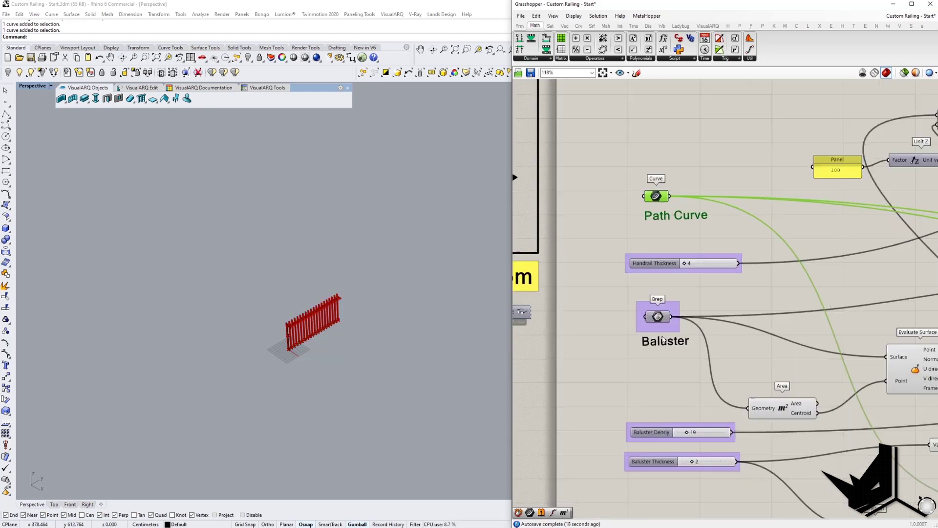
Internalise the data of the Baluster input Brep parameter
click(659, 318)
right_click(659, 317)
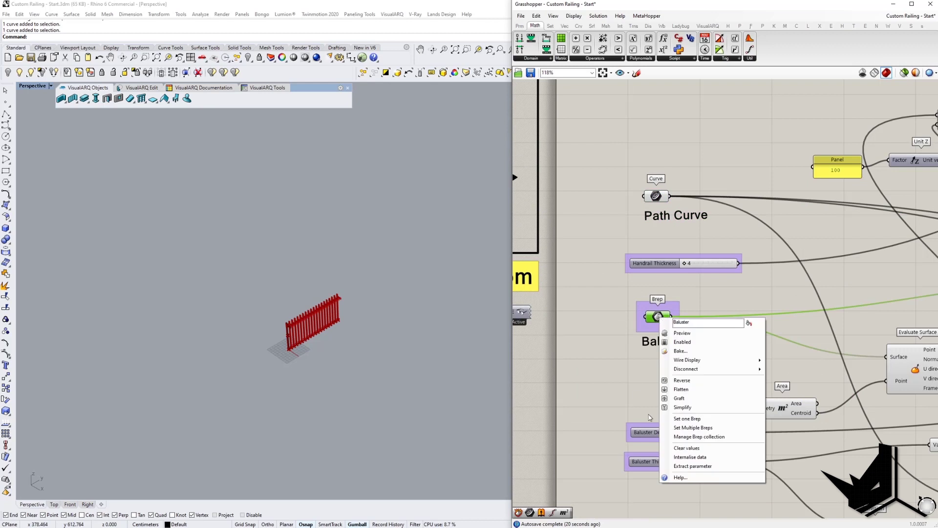
click(701, 458)
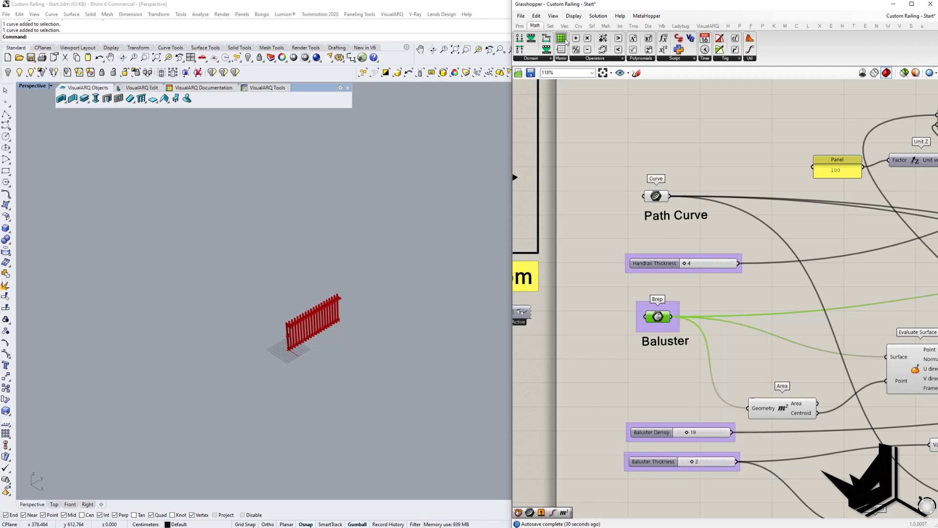
Start a new VisualARQ Grasshopper railing style from the definition file Custom Railing - Start.gh
right_drag(284, 195, 360, 256)
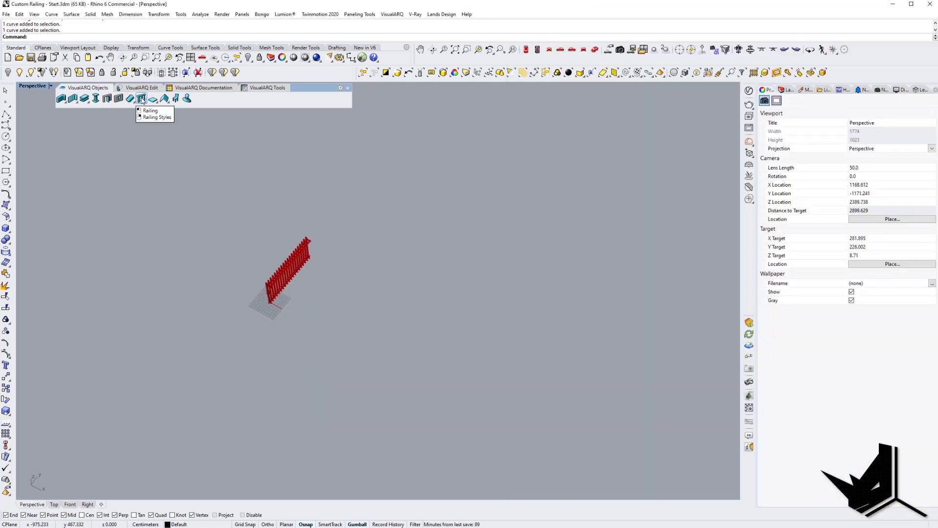
right_click(141, 99)
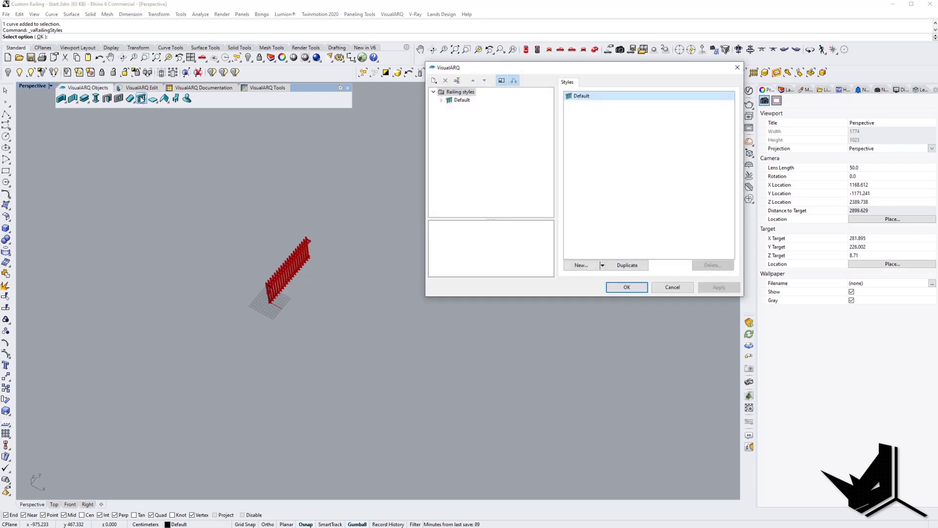
drag(532, 70, 468, 144)
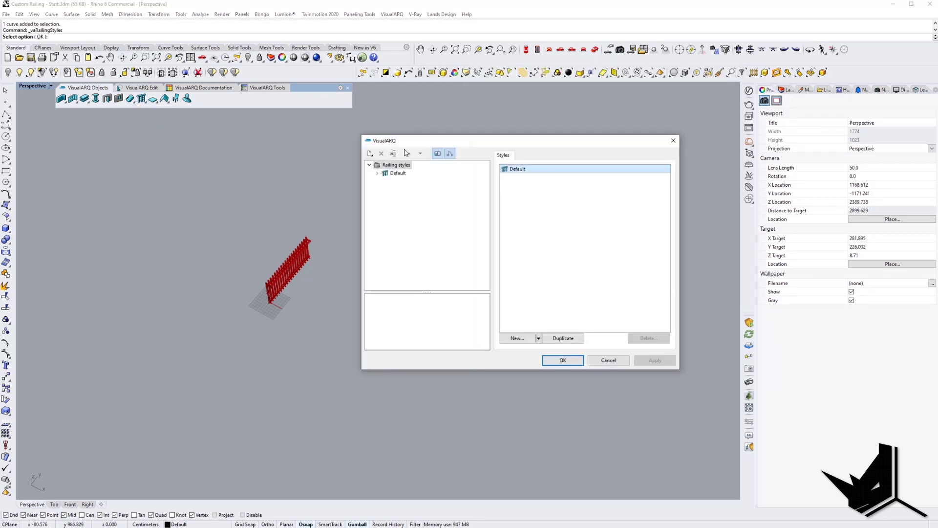
click(370, 155)
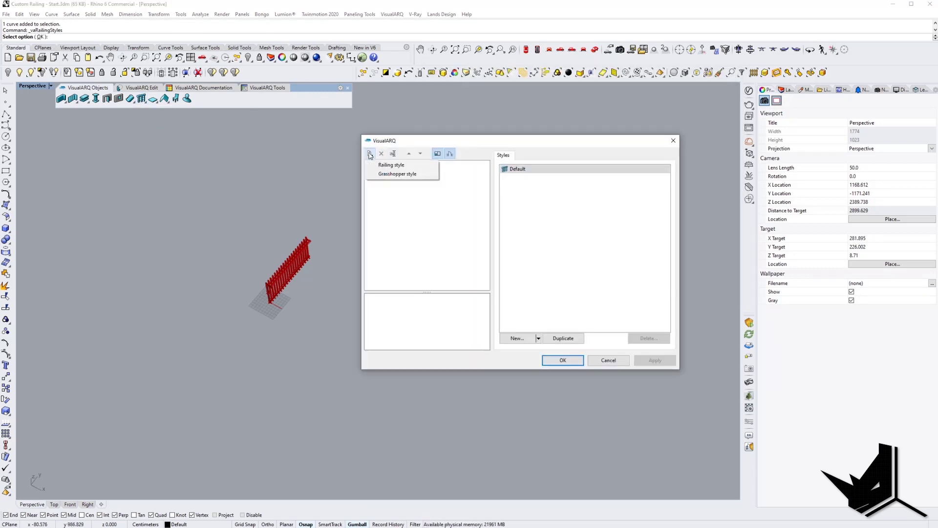
click(410, 174)
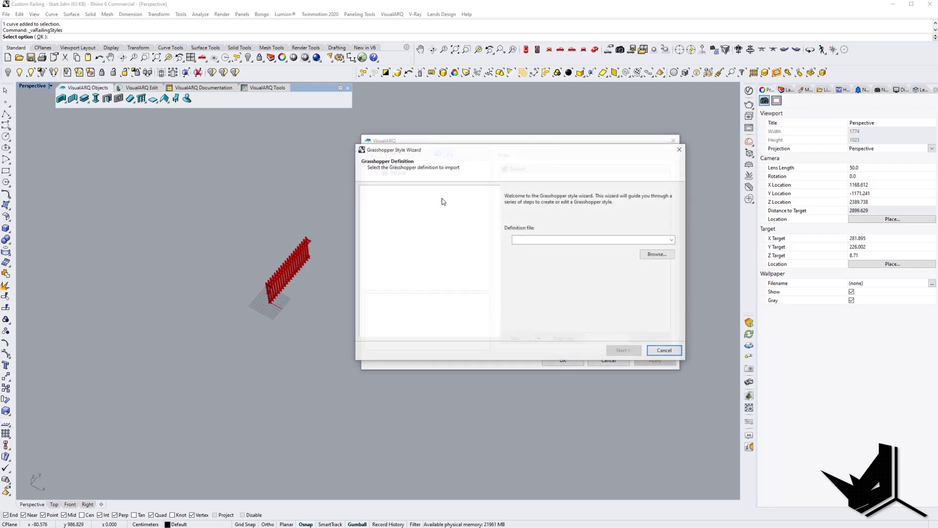
click(658, 255)
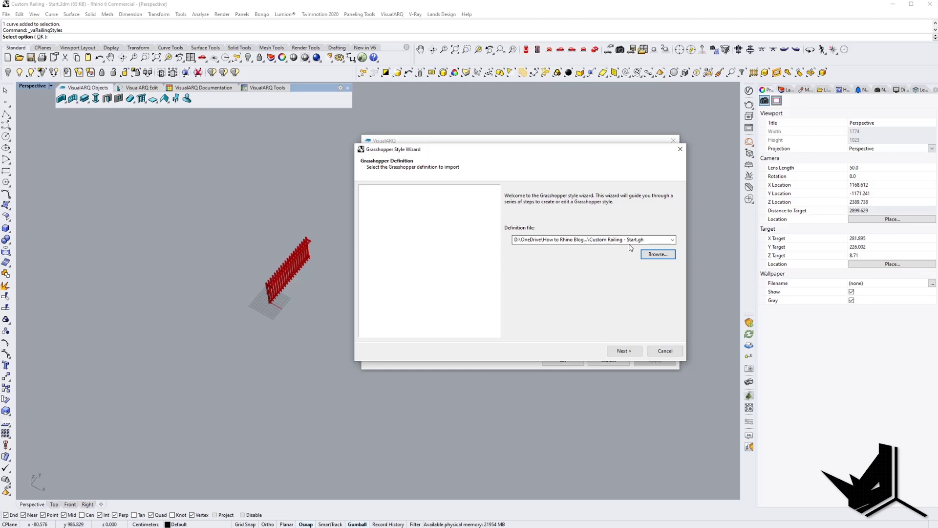
click(630, 352)
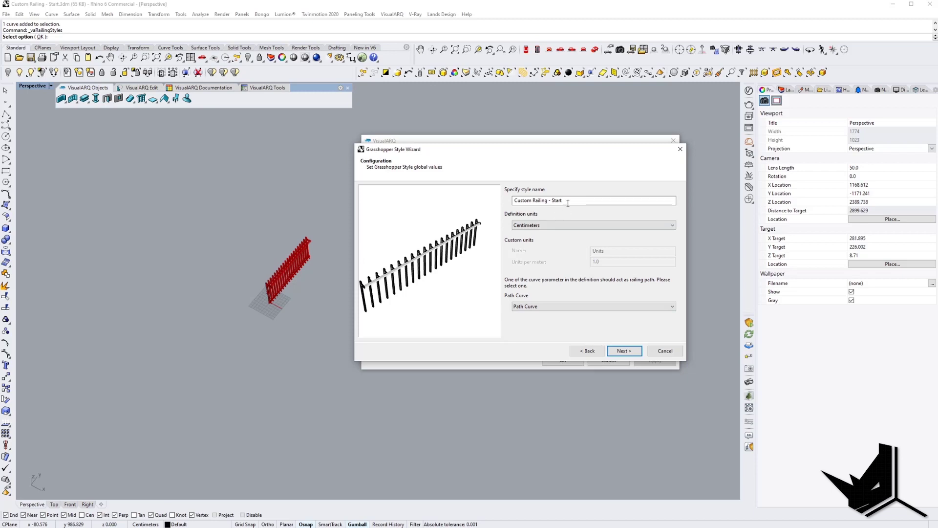
Name the railing style Railing 1, keeping Centimeters as its units and Path Curve as the railing path
drag(568, 202, 513, 202)
text(R)
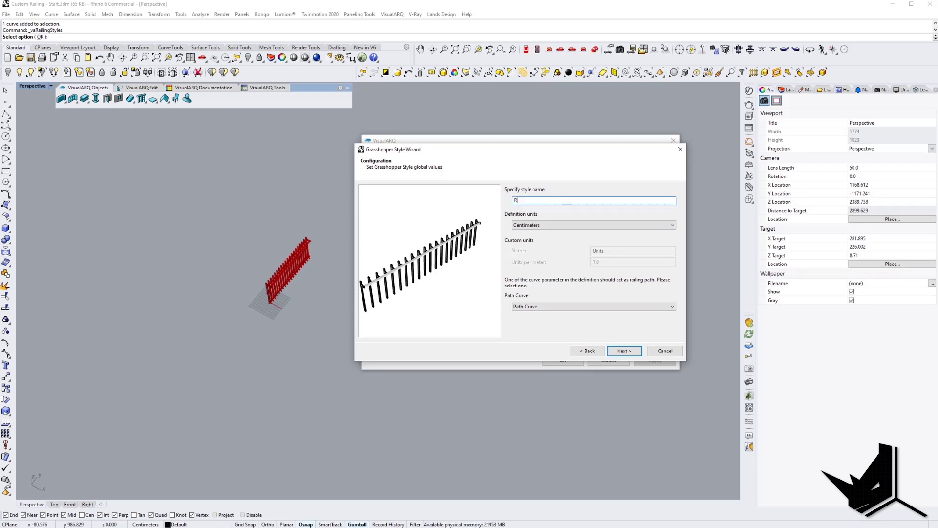
text(ailing 1)
click(635, 351)
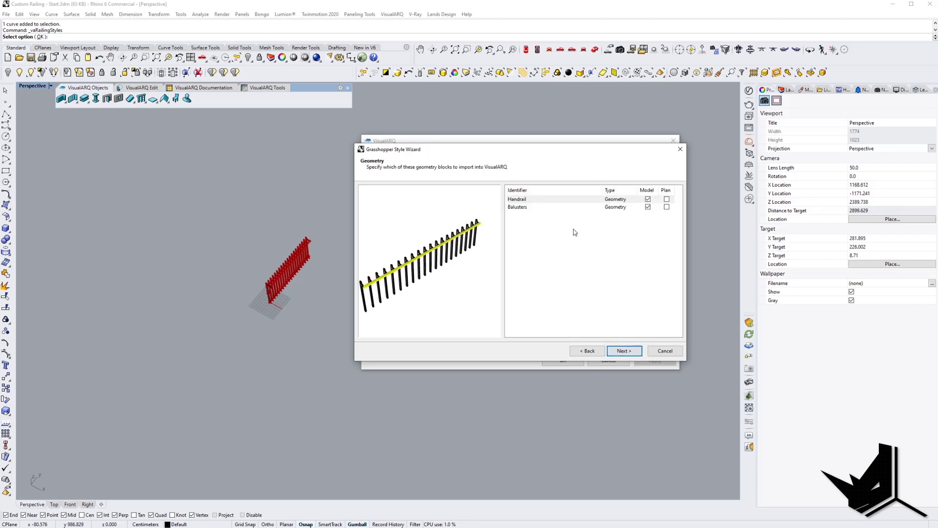
Check the Handrail and Balusters geometry and the imported parameters, keep their default settings and finish the style wizard
click(519, 208)
click(517, 201)
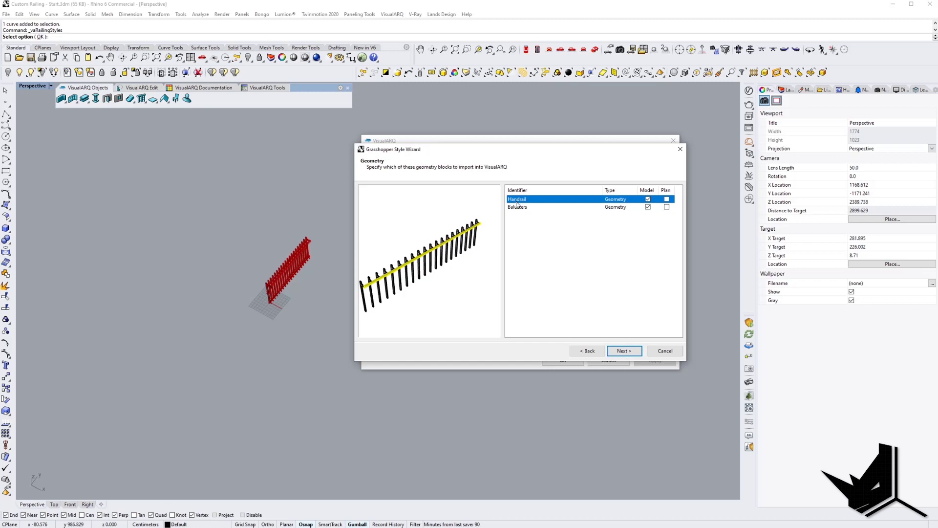
click(629, 355)
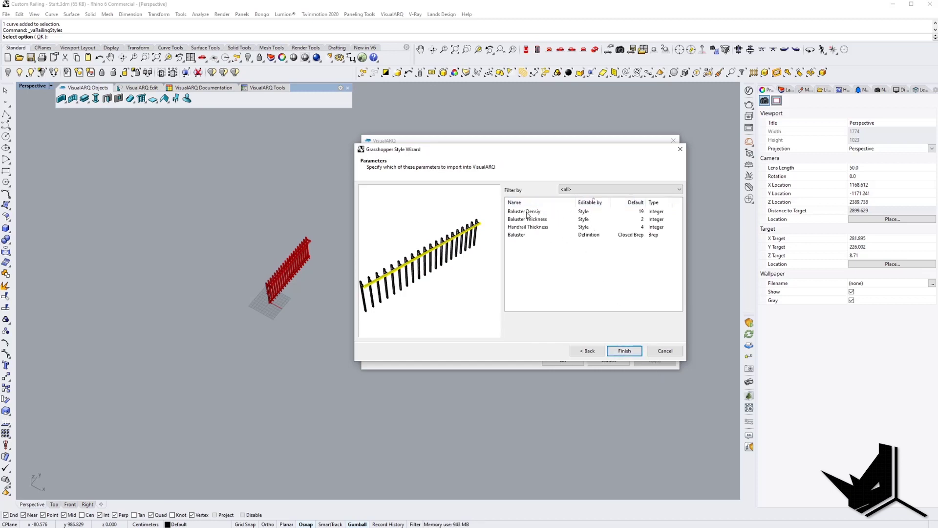
click(542, 223)
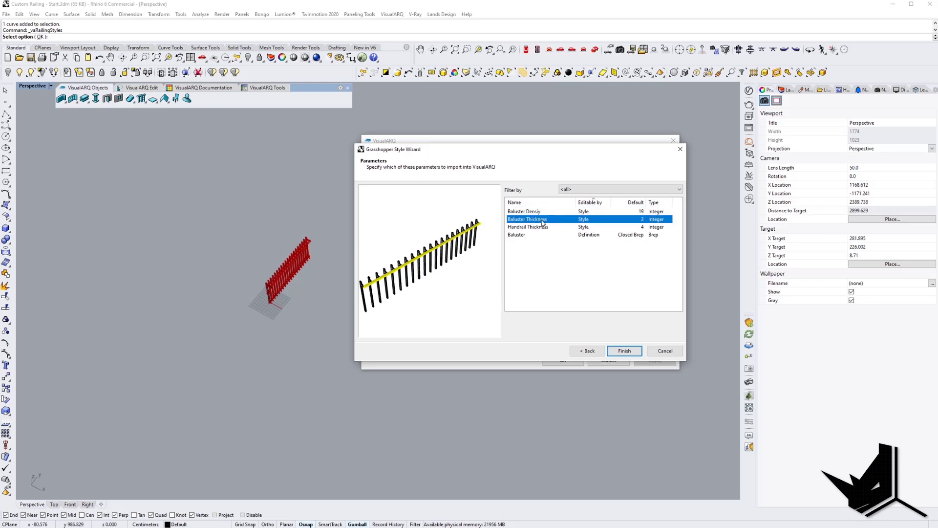
click(533, 228)
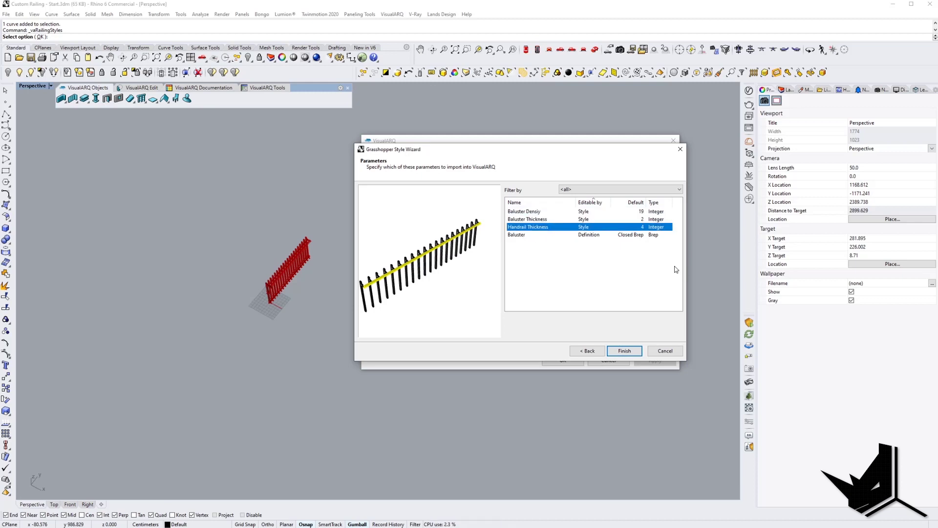
click(628, 353)
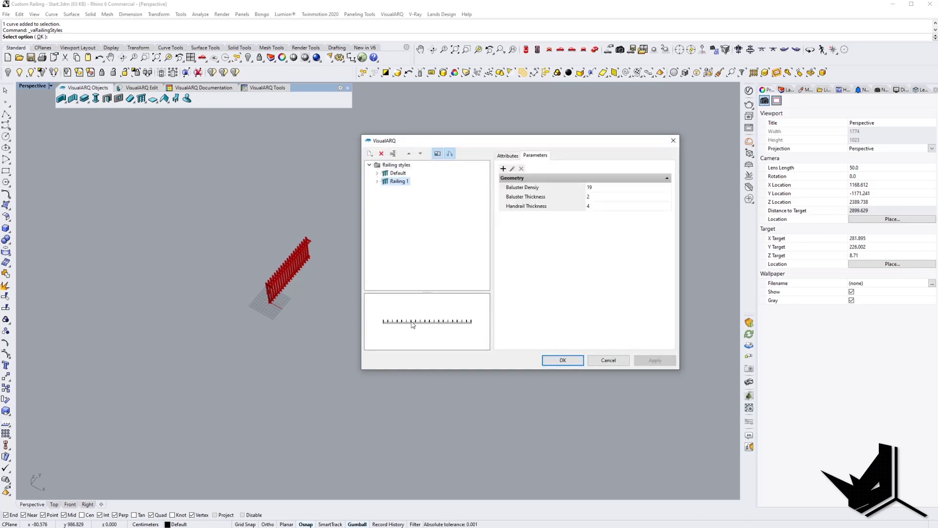
Inspect the Handrail and Balusters components of the Railing 1 style and confirm the railing styles
click(377, 181)
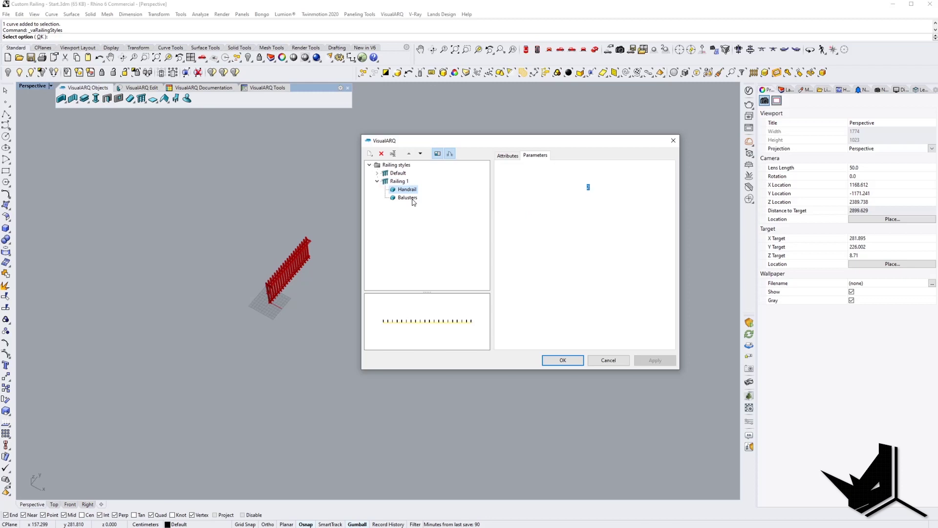
key(Down)
key(Up)
key(Up)
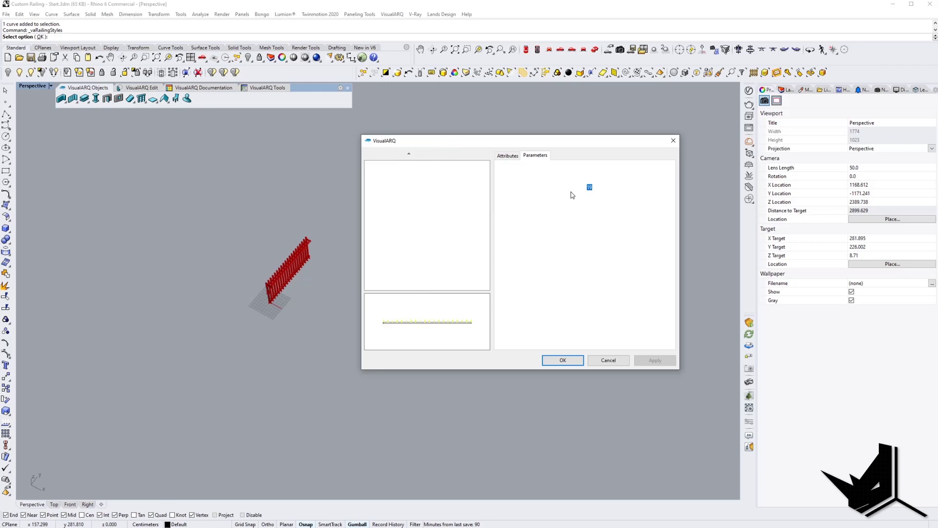
click(562, 360)
Draw an S-shaped interpolated curve about 970 cm long through four points beside the railing preview
right_drag(336, 266, 326, 273)
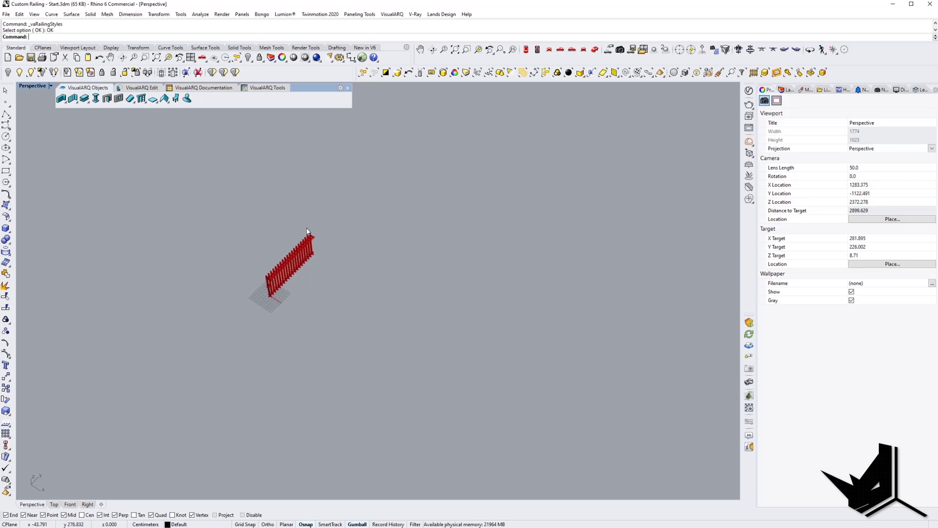
click(6, 125)
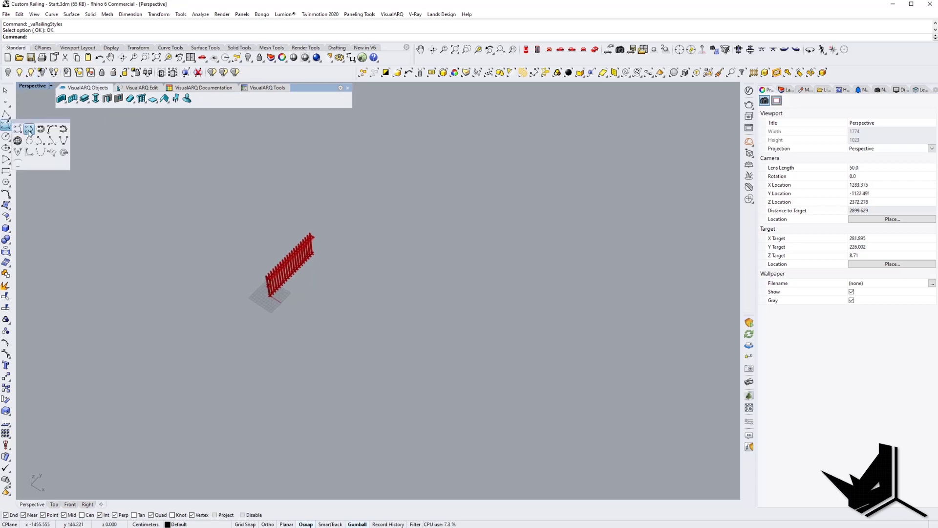
click(29, 130)
click(291, 335)
click(374, 299)
click(416, 382)
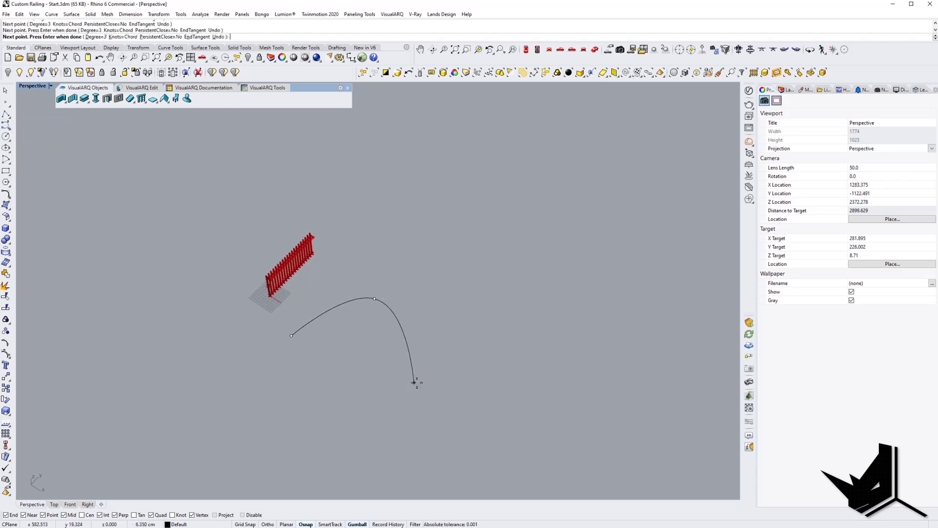
click(502, 380)
key(Return)
scroll(412, 353, up, 5)
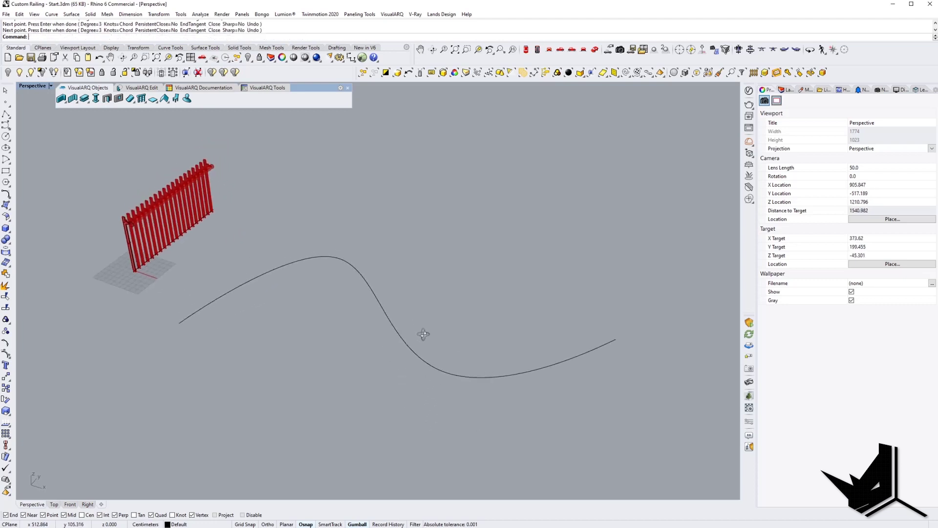
right_drag(423, 334, 423, 342)
click(377, 304)
click(413, 284)
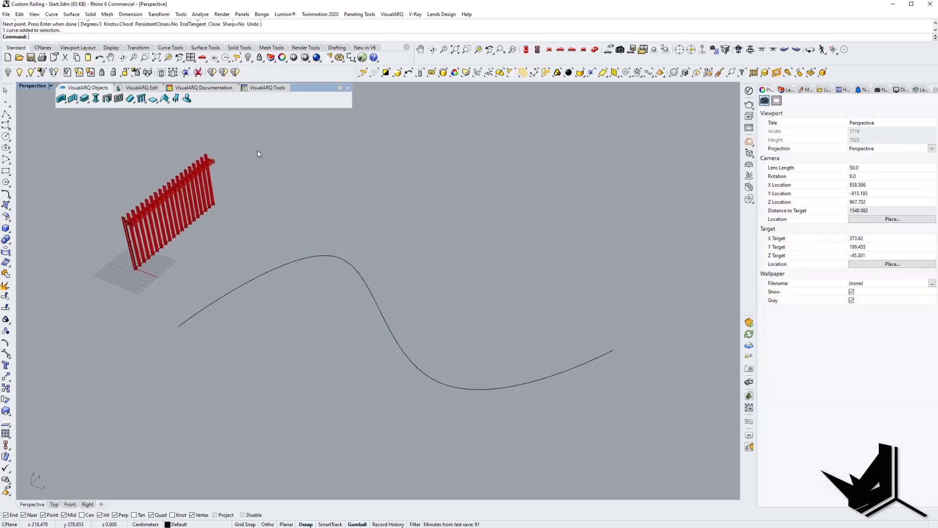
Create a VisualARQ railing from the S-shaped curve with the Default style
click(142, 100)
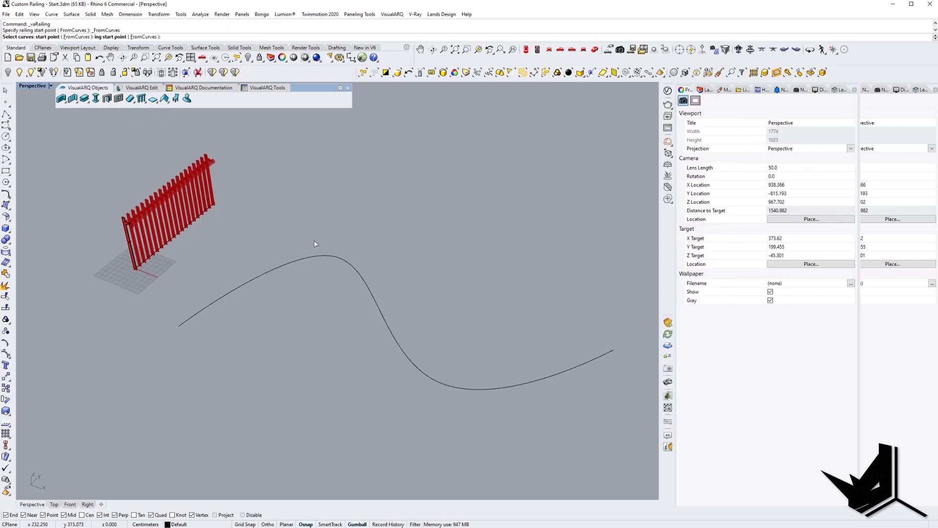
click(308, 264)
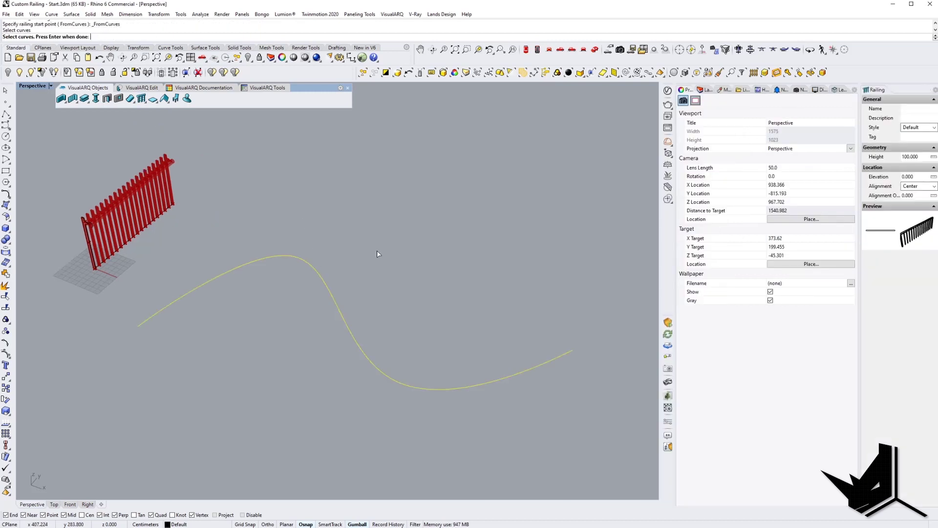
key(Return)
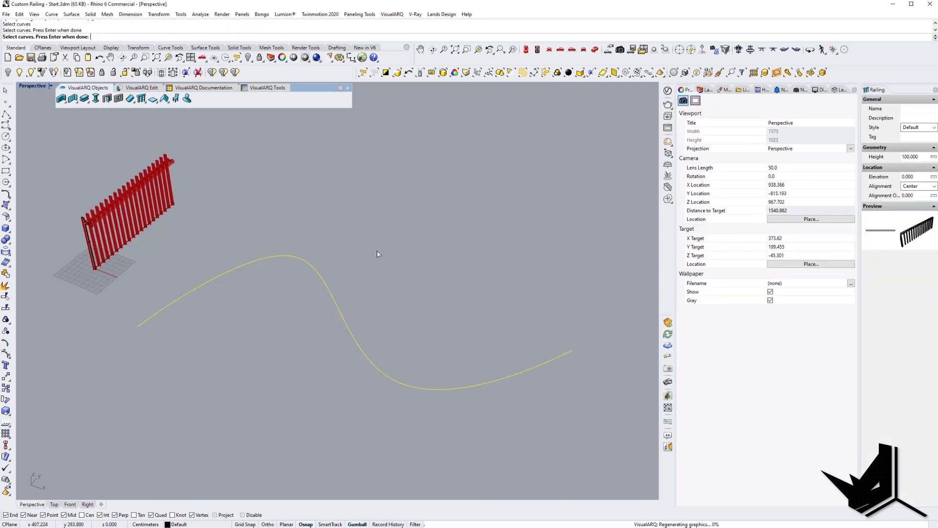
Change the style of the curved railing to Railing 1
click(372, 257)
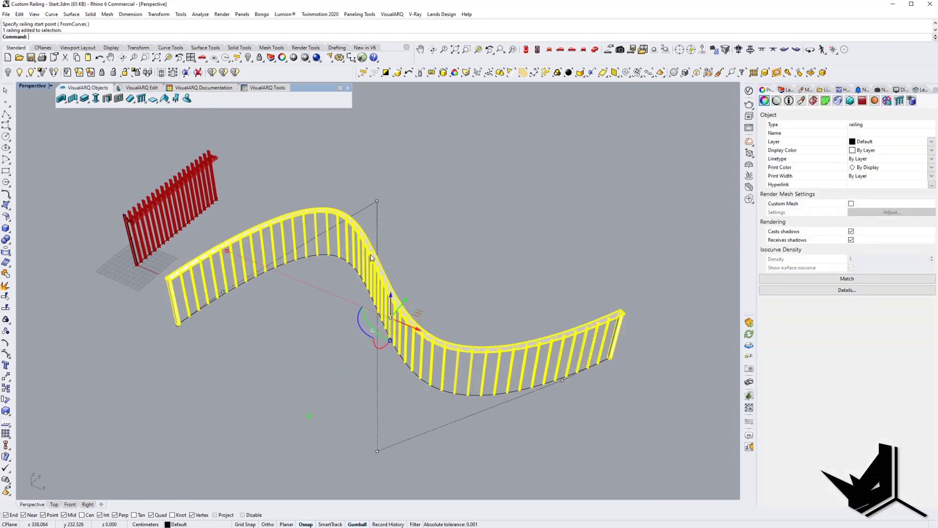
click(899, 100)
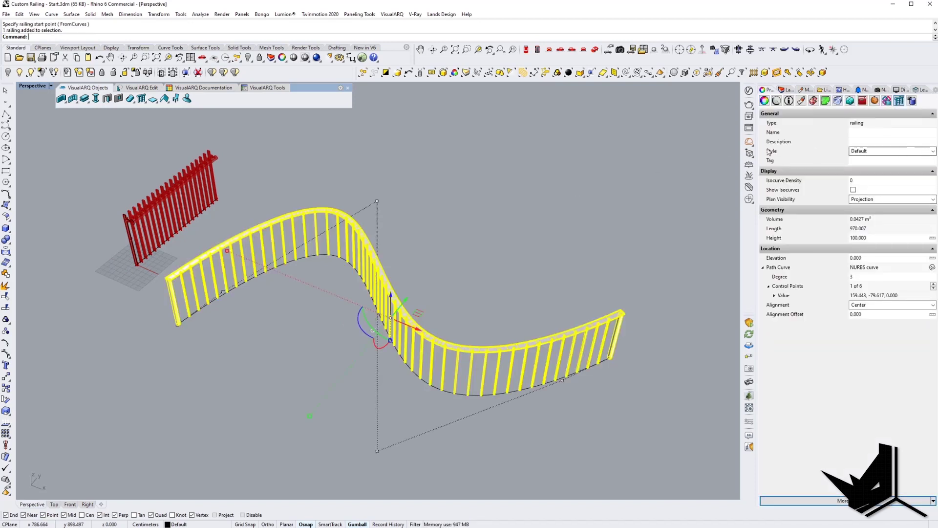
click(933, 151)
click(865, 167)
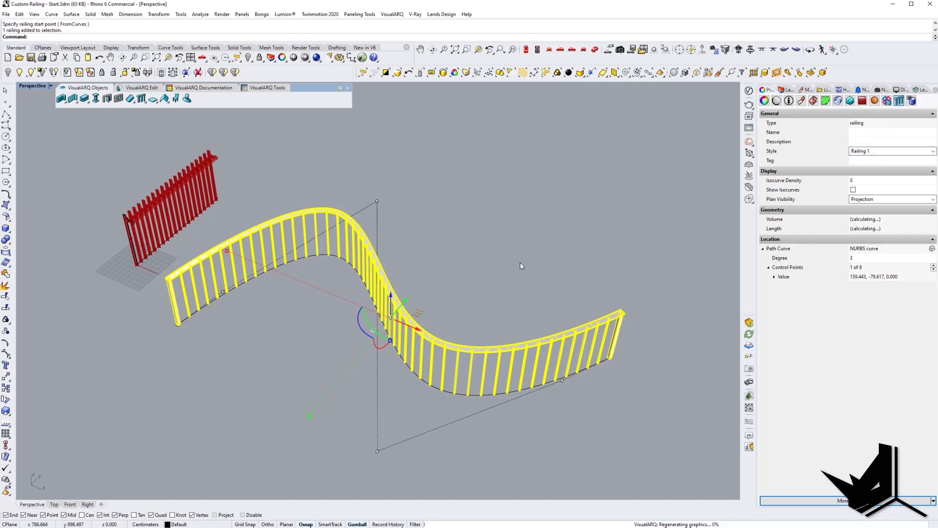
click(490, 260)
right_drag(490, 259, 328, 256)
scroll(225, 239, up, 6)
scroll(384, 286, down, 4)
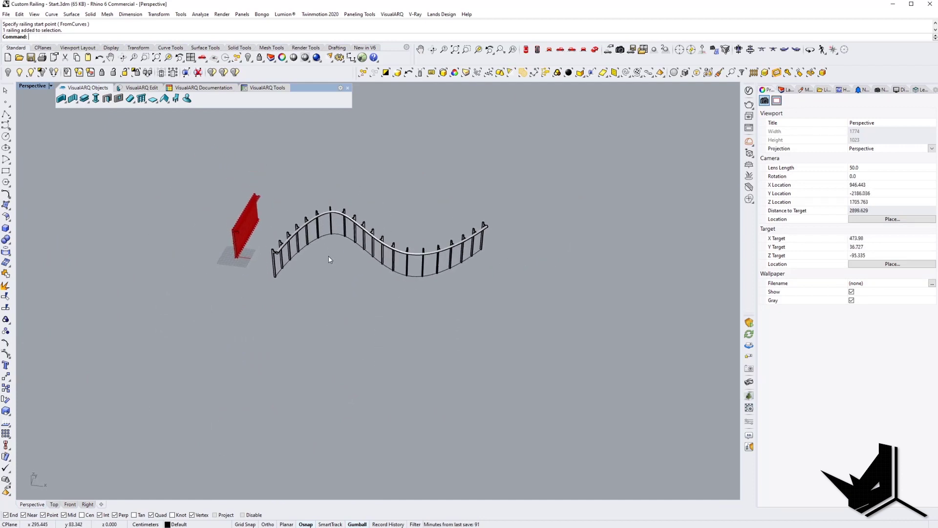
text(line)
key(Return)
click(224, 310)
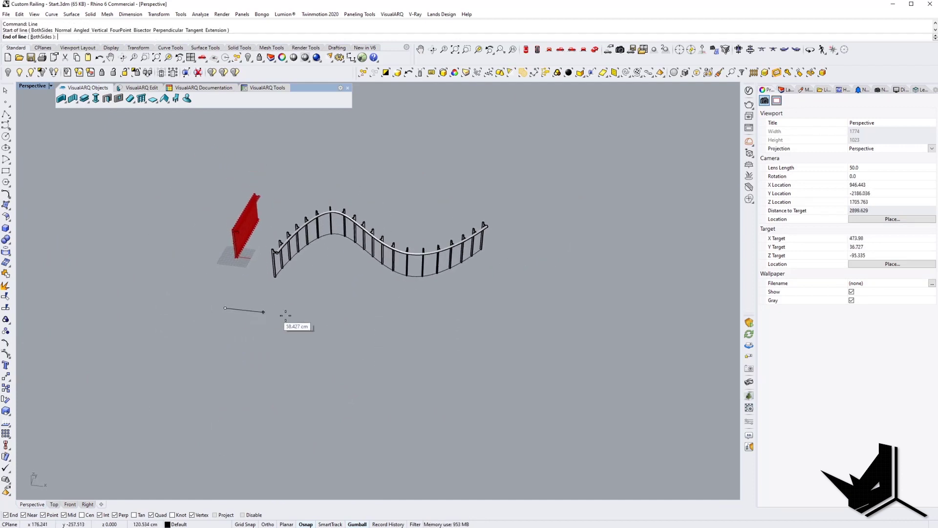
click(296, 317)
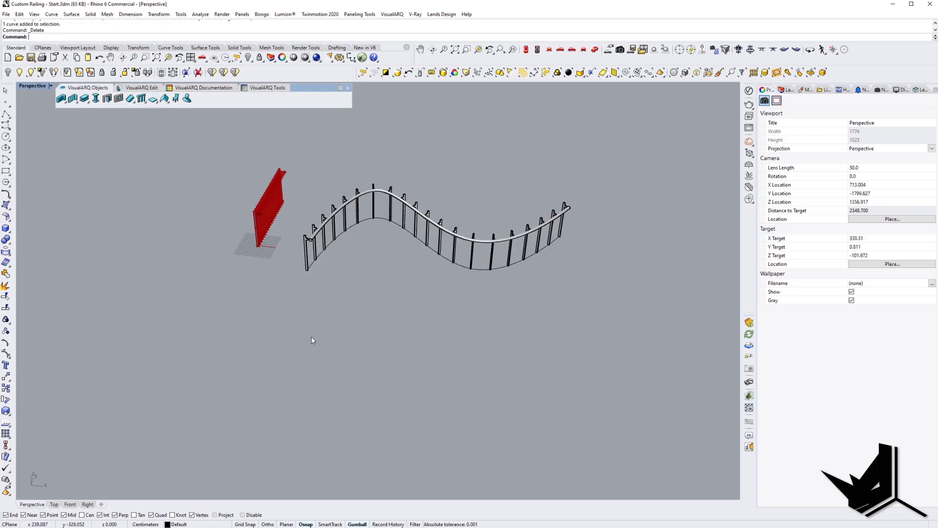
Draw an open two-segment L-shaped polyline in front of the S-shaped railing
text(polyline)
key(Return)
click(241, 396)
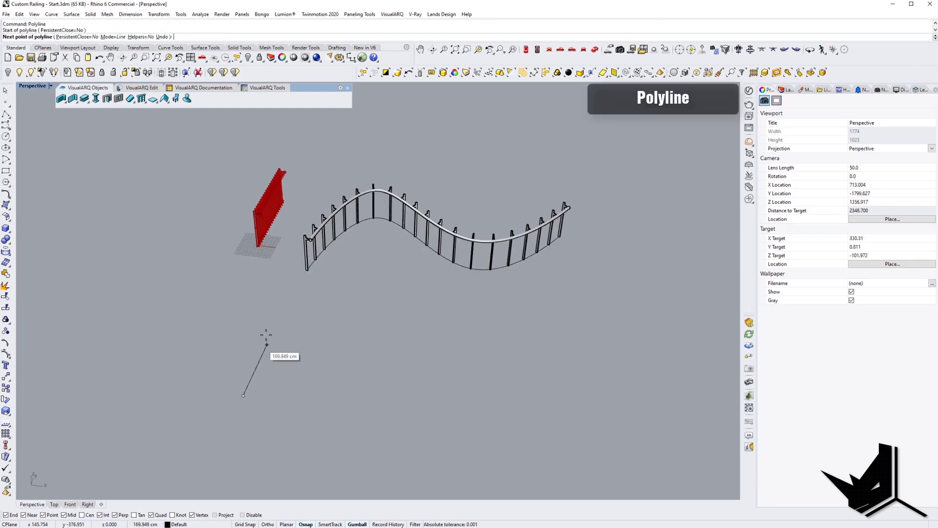
click(274, 331)
click(367, 343)
key(Return)
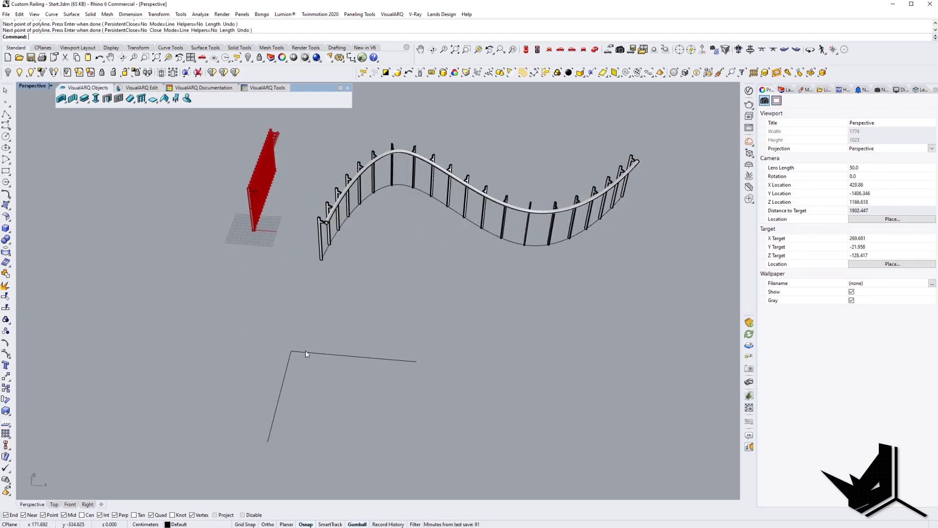
right_drag(306, 351, 298, 352)
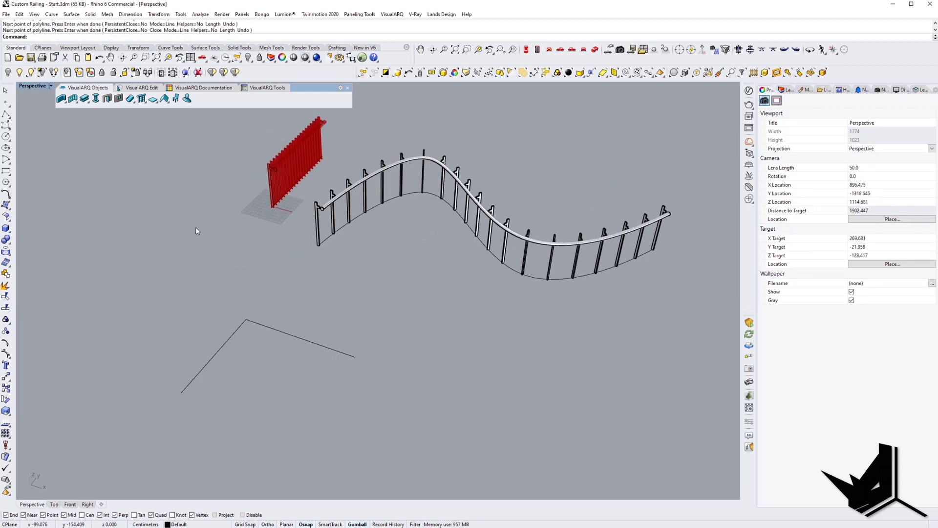
Create a VisualARQ railing from the L-shaped polyline with the Railing 1 style
right_click(145, 104)
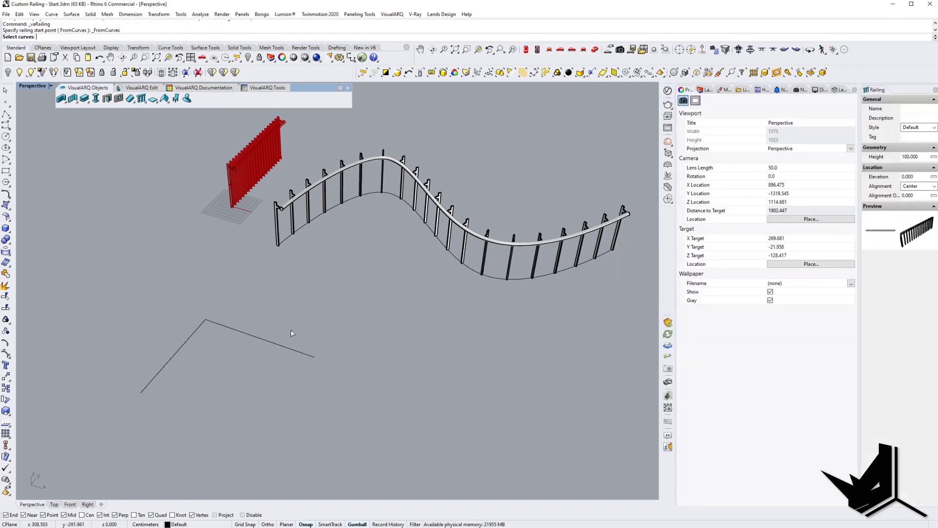
click(919, 127)
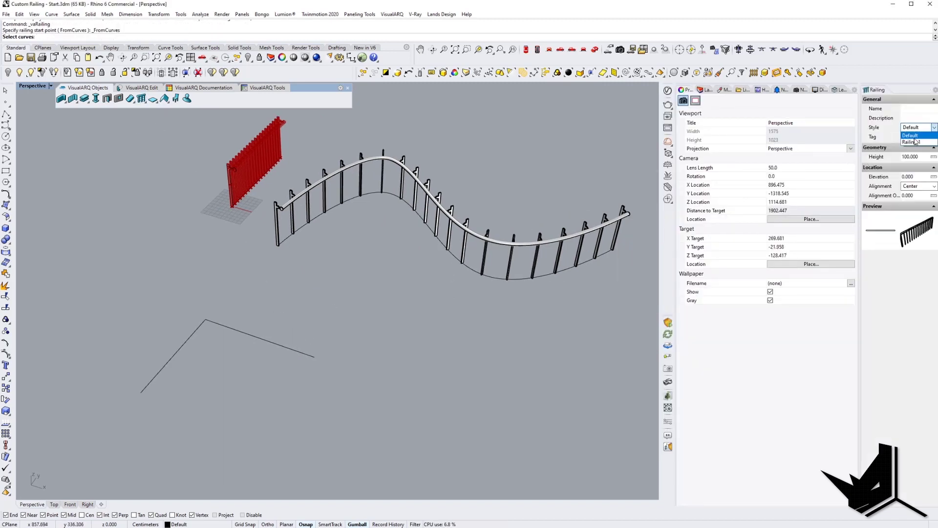
click(915, 142)
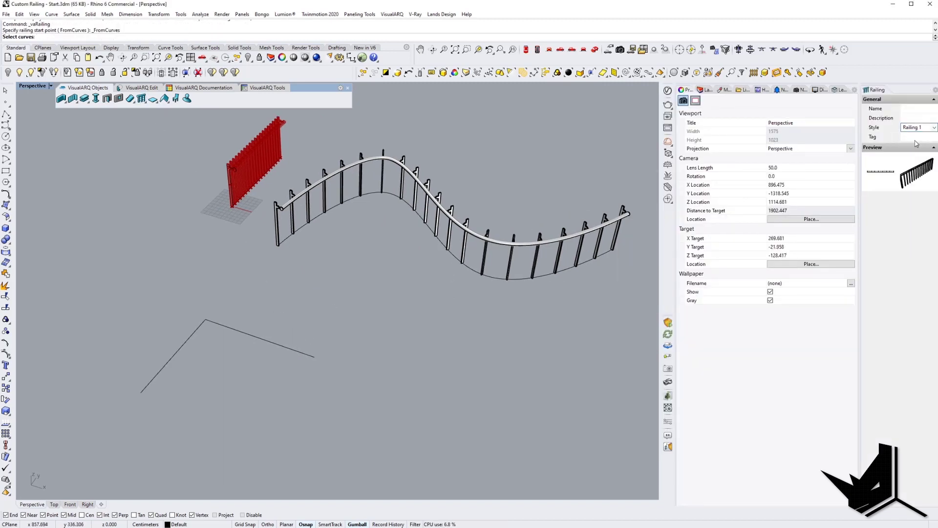
click(246, 336)
key(Return)
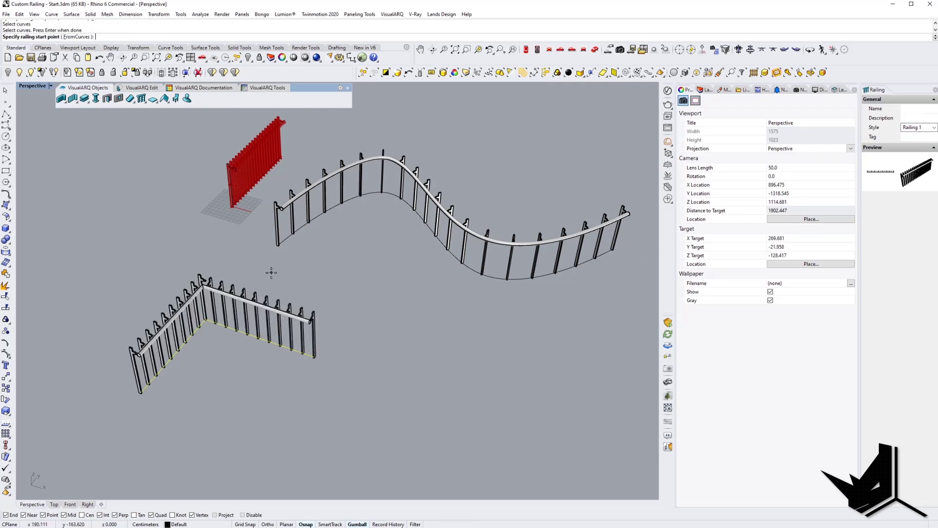
key(Return)
Move the L-shaped railing away from its source polyline
scroll(220, 310, up, 5)
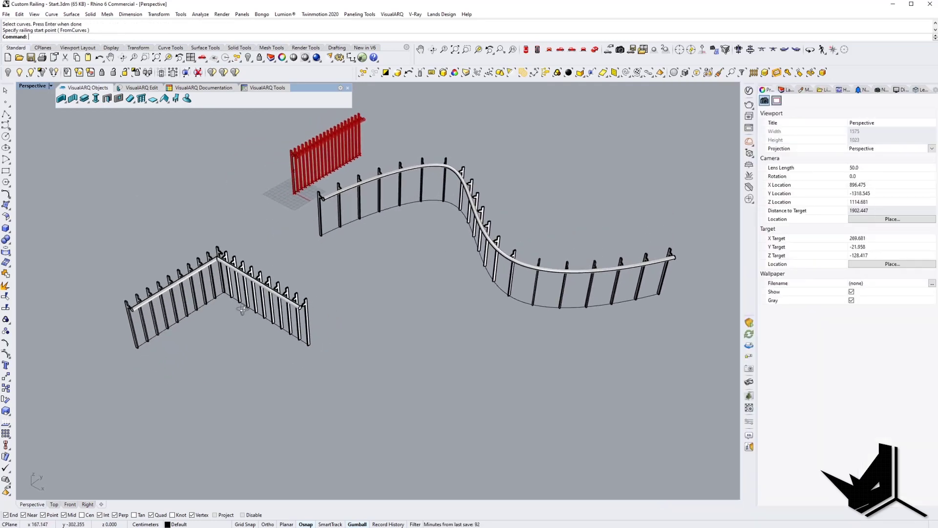
mouse_move(253, 282)
right_down()
mouse_move(239, 263)
mouse_move(237, 235)
mouse_move(254, 279)
right_up()
scroll(318, 339, down, 4)
right_drag(318, 338, 355, 406)
click(306, 299)
drag(379, 422, 165, 323)
shift+right_drag(165, 323, 259, 333)
click(312, 352)
Turn on the path control points of the L-shaped railing and move its two end points to reshape it
click(335, 318)
key(F10)
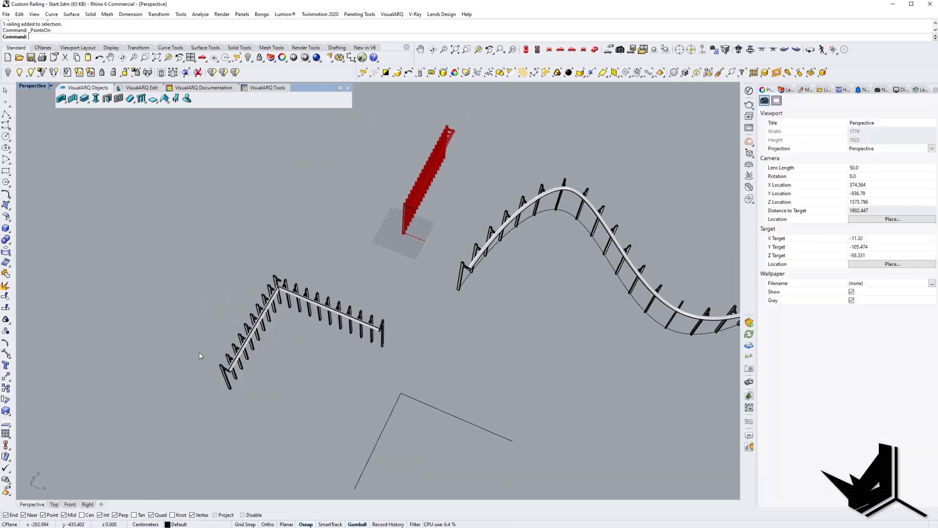
drag(146, 331, 255, 408)
right_drag(256, 408, 259, 417)
drag(264, 398, 173, 363)
drag(354, 305, 438, 302)
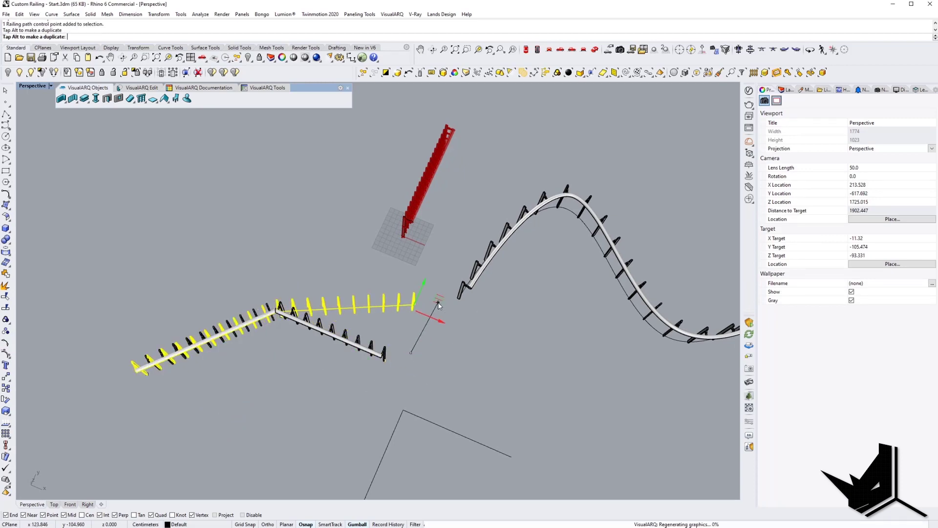
right_drag(438, 302, 410, 364)
drag(381, 297, 437, 363)
right_drag(437, 363, 399, 321)
Move the corner control point of the L-shaped railing to flatten its bend, and clear the selection
drag(255, 251, 302, 313)
right_drag(302, 312, 307, 366)
drag(303, 308, 318, 372)
right_drag(339, 394, 380, 363)
drag(477, 398, 400, 381)
right_drag(351, 377, 295, 363)
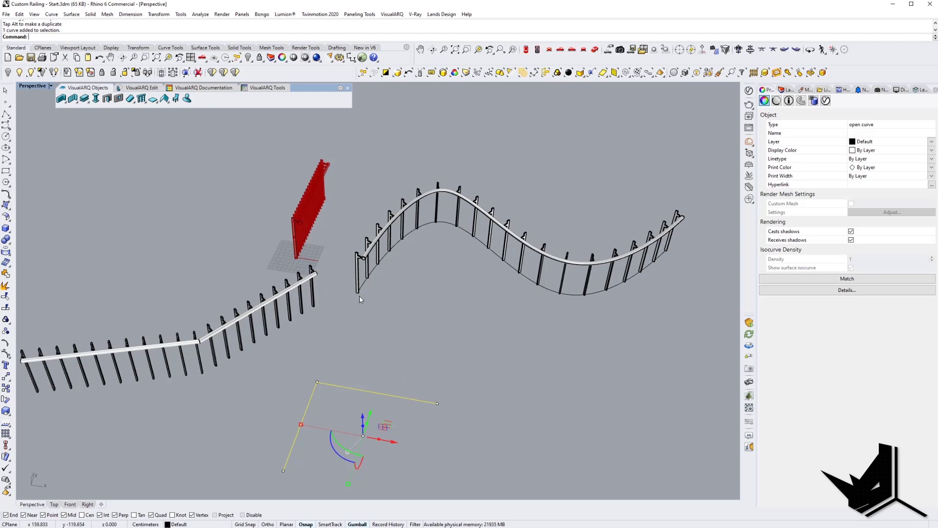
shift+right_drag(359, 295, 388, 302)
key(Escape)
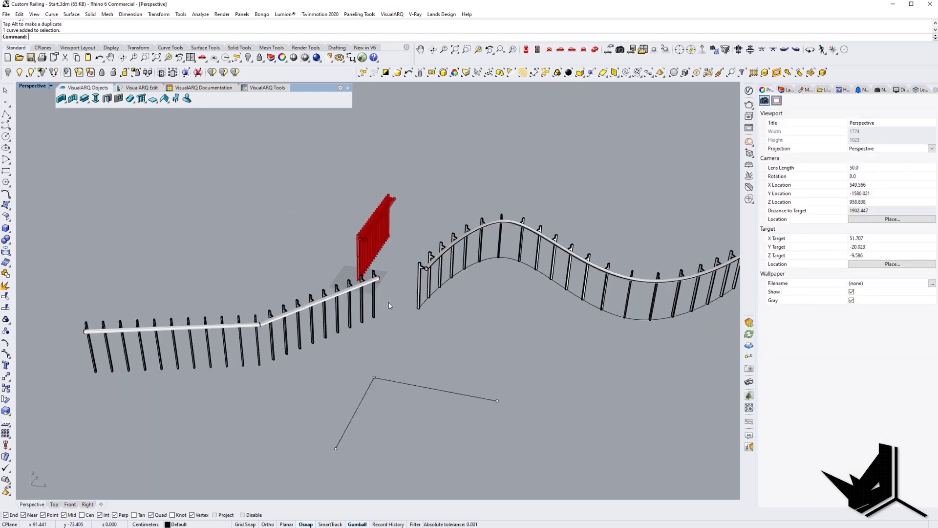
Duplicate the Railing 1 style and set the copy's baluster density to 30
shift+right_drag(538, 279, 344, 290)
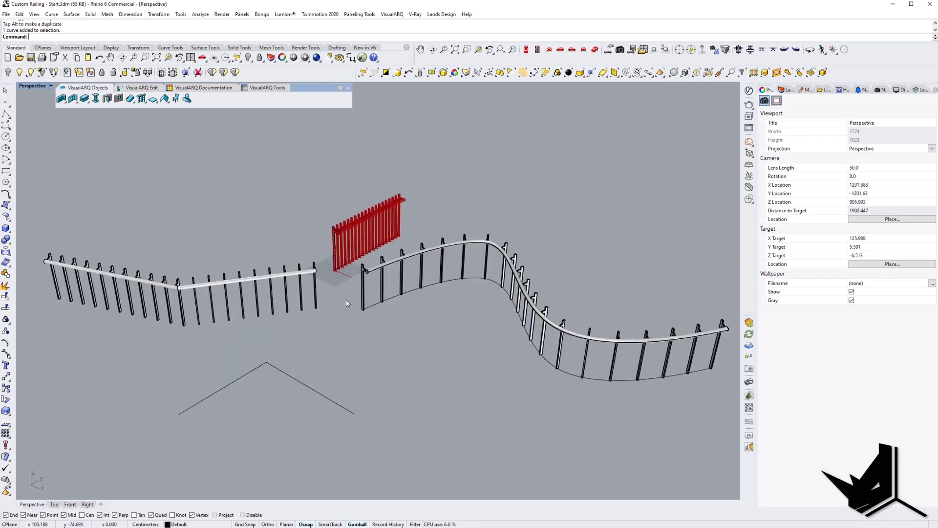
click(423, 290)
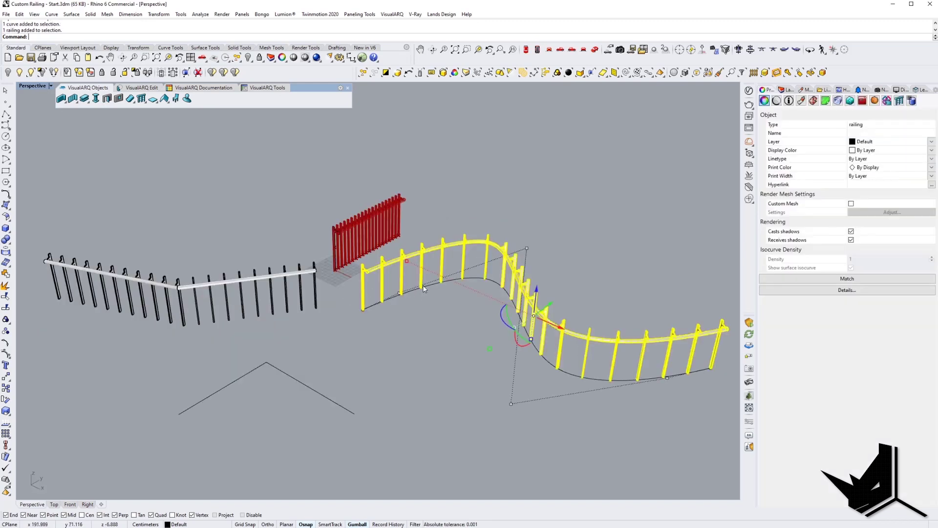
click(376, 317)
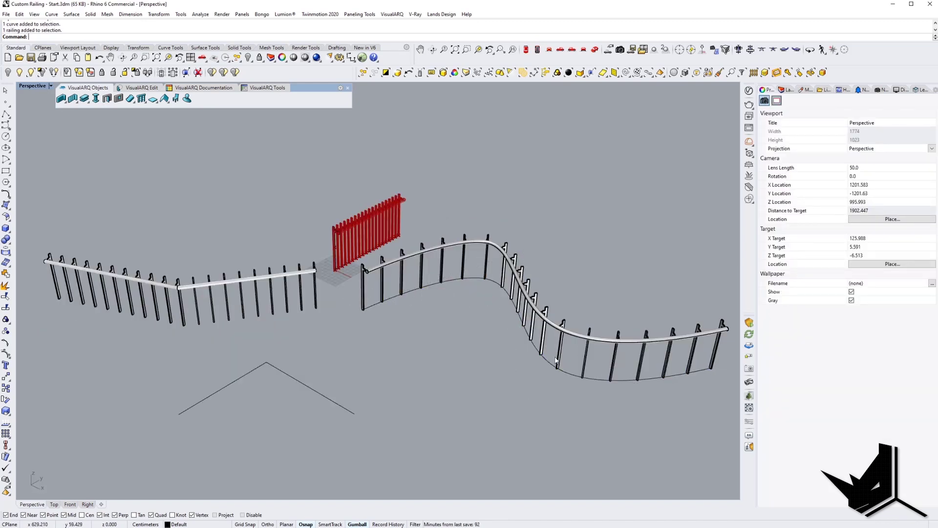
shift+right_drag(213, 311, 291, 311)
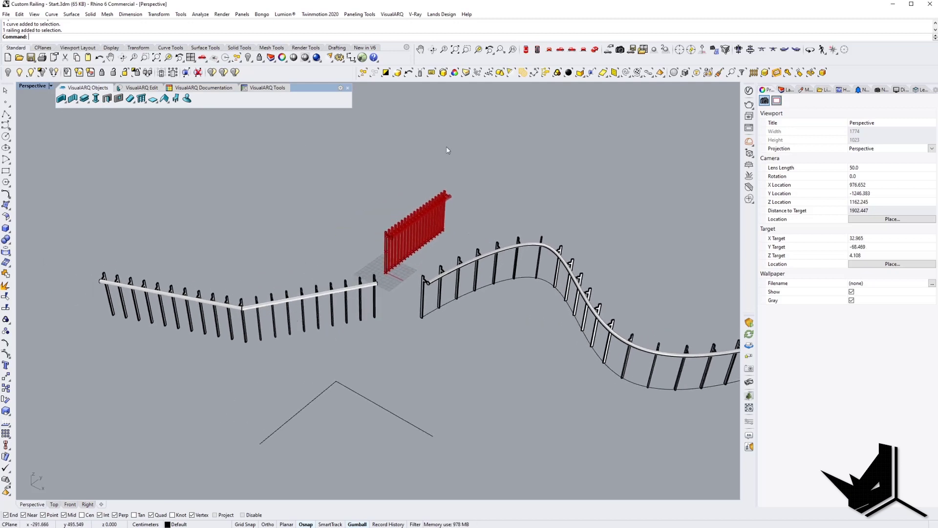
click(142, 99)
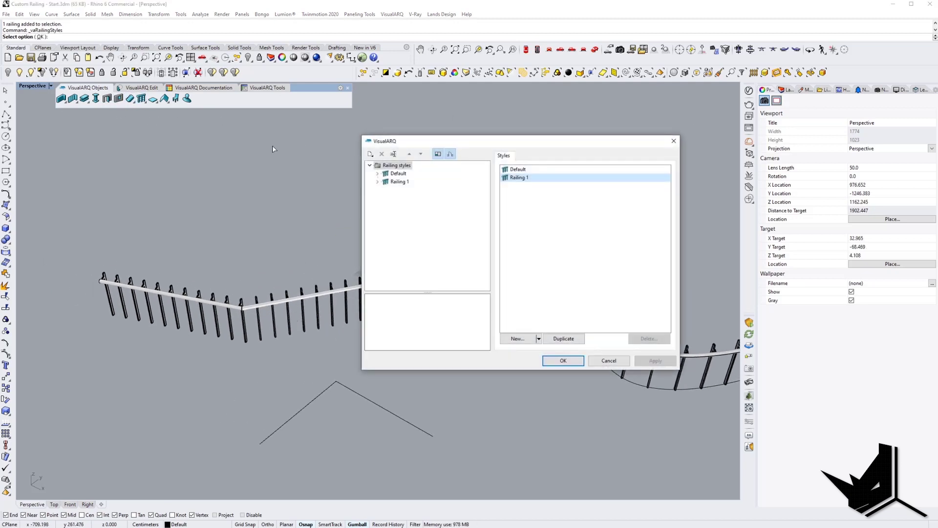
right_click(397, 183)
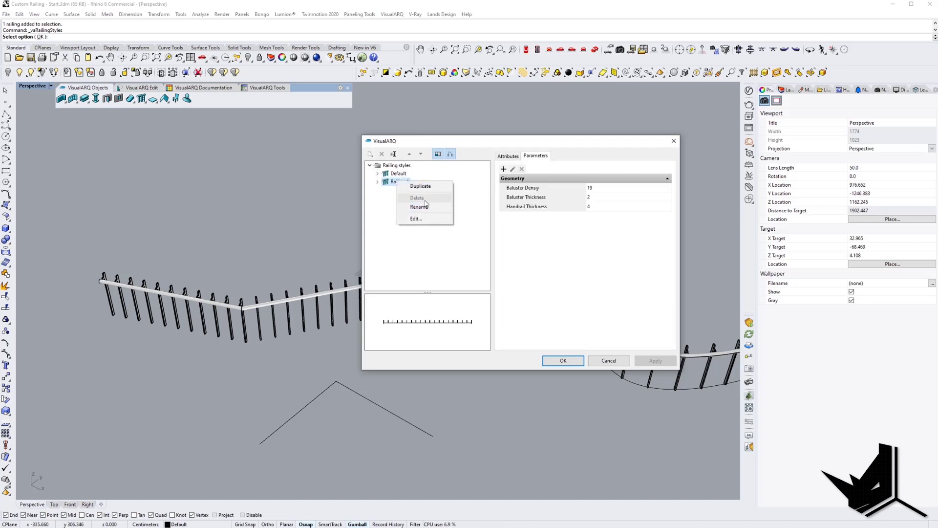
key(Escape)
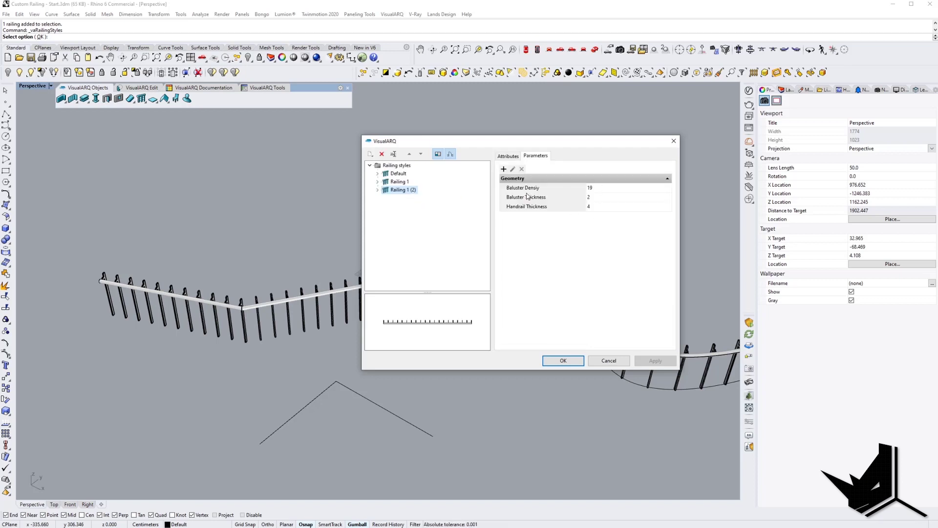
drag(547, 144, 597, 138)
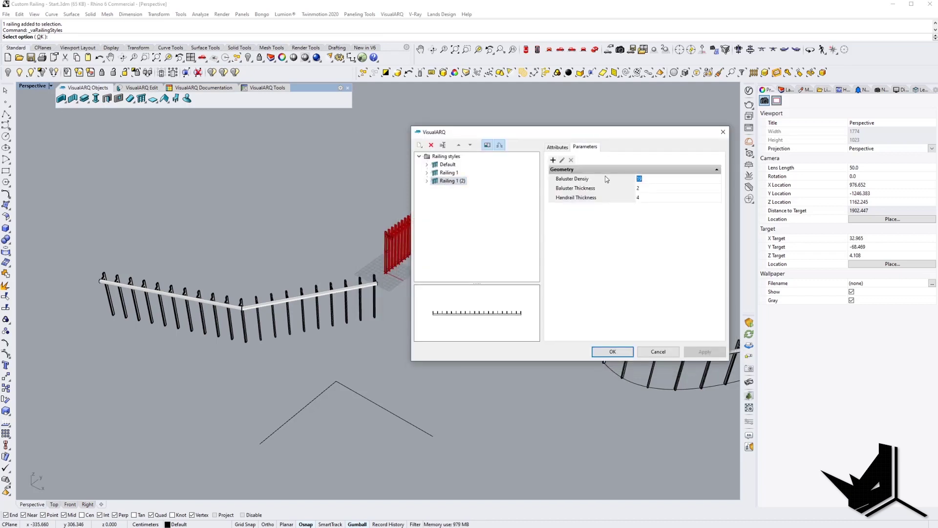
click(613, 351)
Change the style of the S-shaped railing to Railing 1 (2)
shift+right_drag(580, 285, 501, 274)
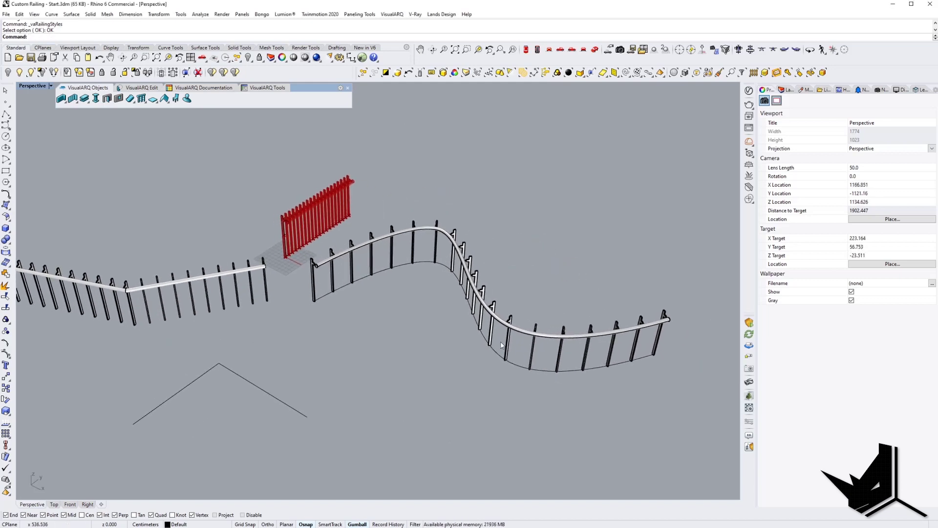
click(504, 324)
click(899, 103)
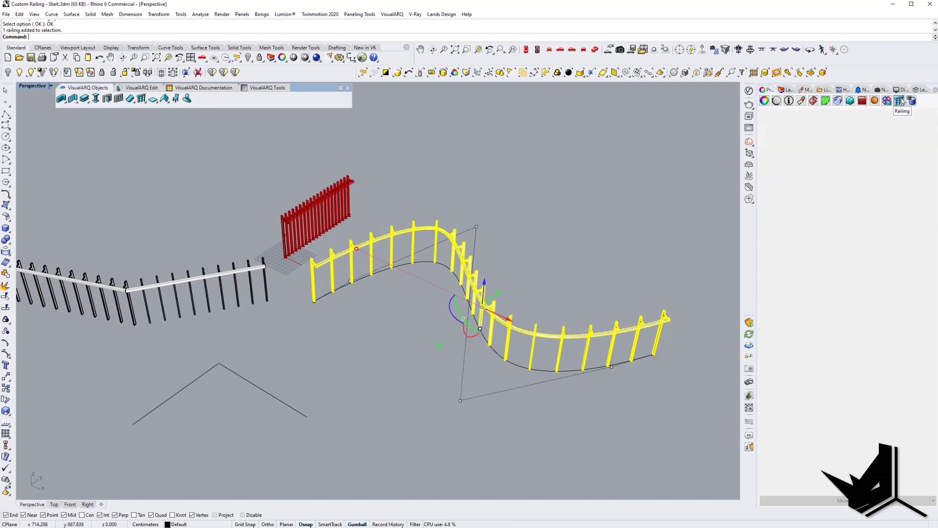
click(890, 151)
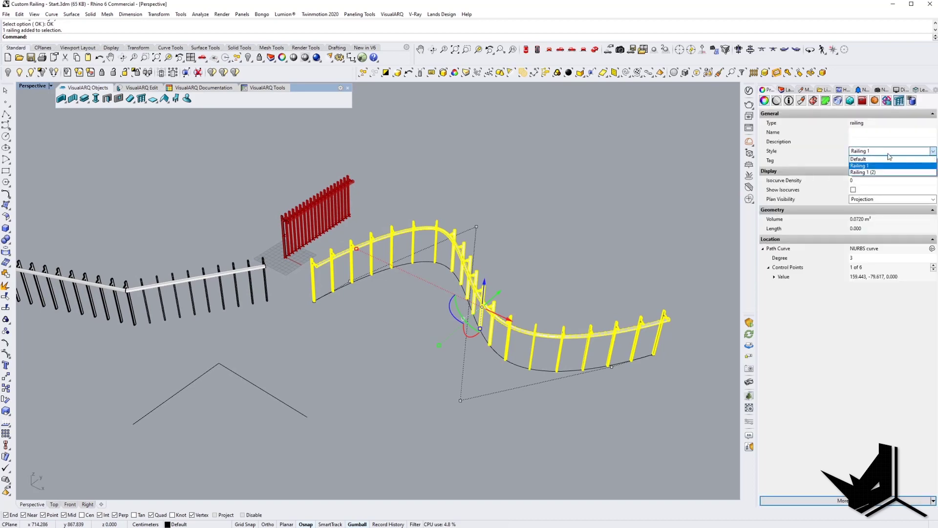
click(861, 172)
click(505, 221)
right_drag(467, 277, 421, 271)
mouse_move(422, 271)
right_down()
mouse_move(443, 271)
mouse_move(426, 272)
right_up()
scroll(335, 281, up, 2)
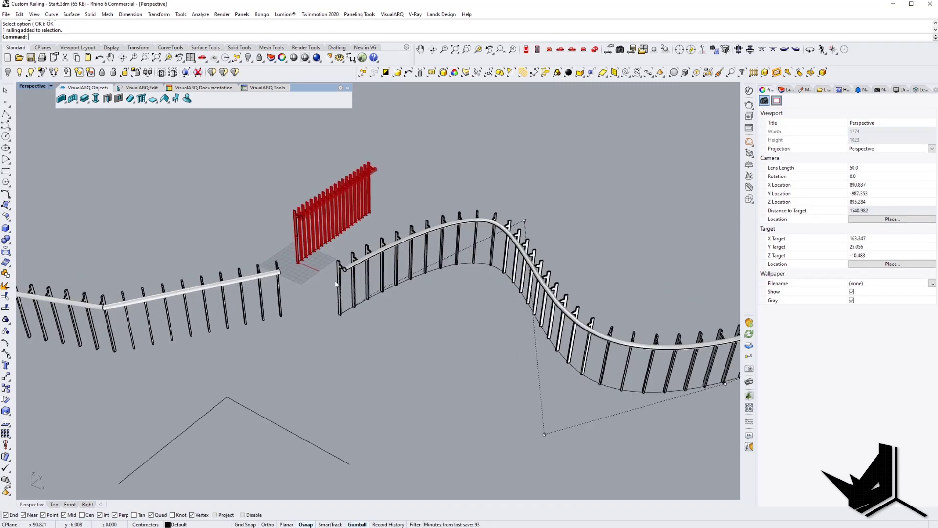
Set the Railing 1 (2) style's baluster thickness to 5 and handrail thickness to 6, and inspect the updated railing up close
click(112, 99)
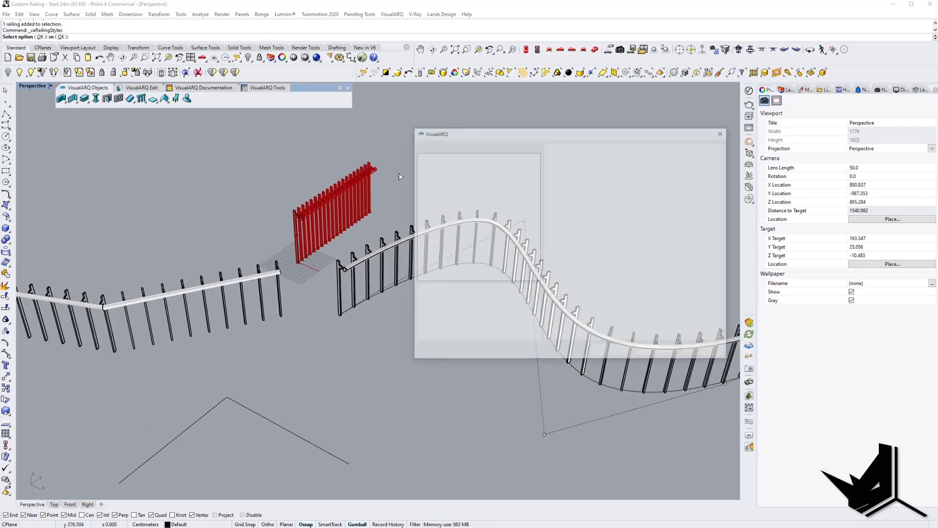
click(428, 181)
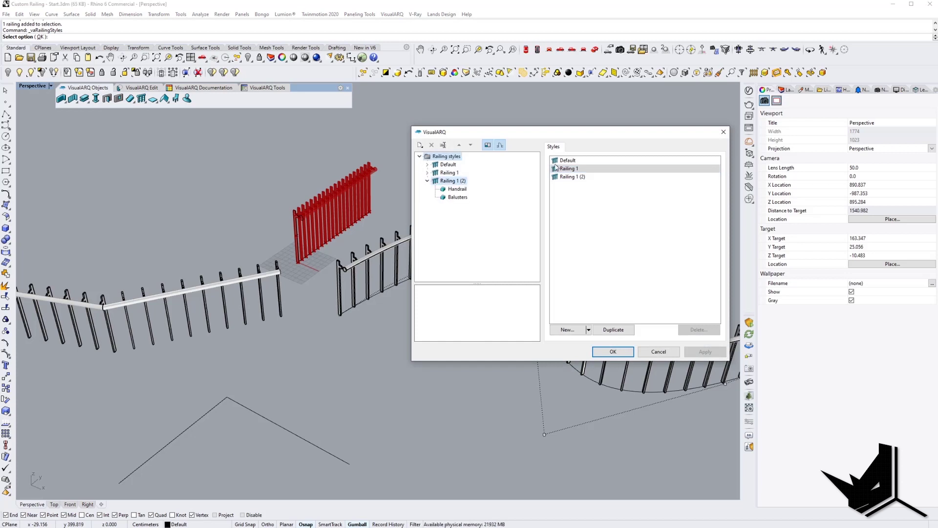
click(579, 148)
drag(586, 132, 274, 60)
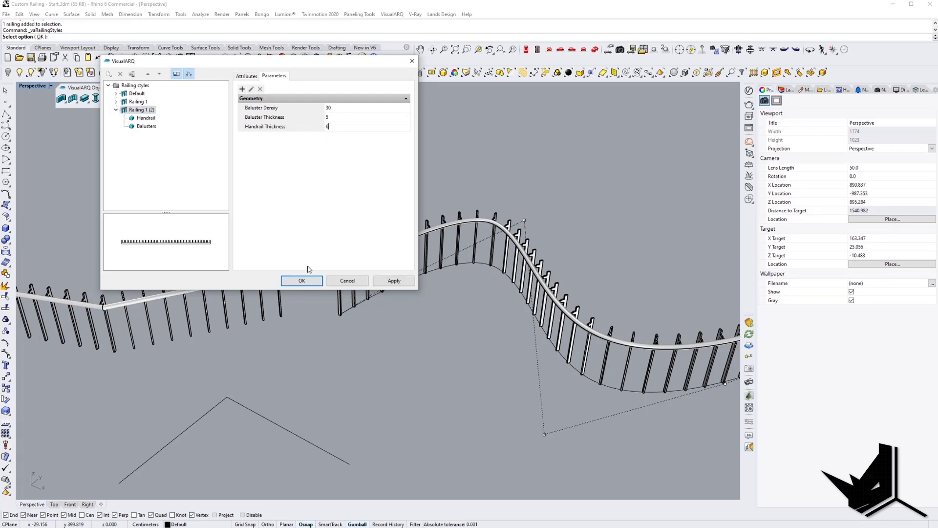
click(308, 283)
right_drag(326, 279, 400, 257)
scroll(361, 263, up, 12)
scroll(244, 259, down, 3)
right_drag(244, 235, 254, 247)
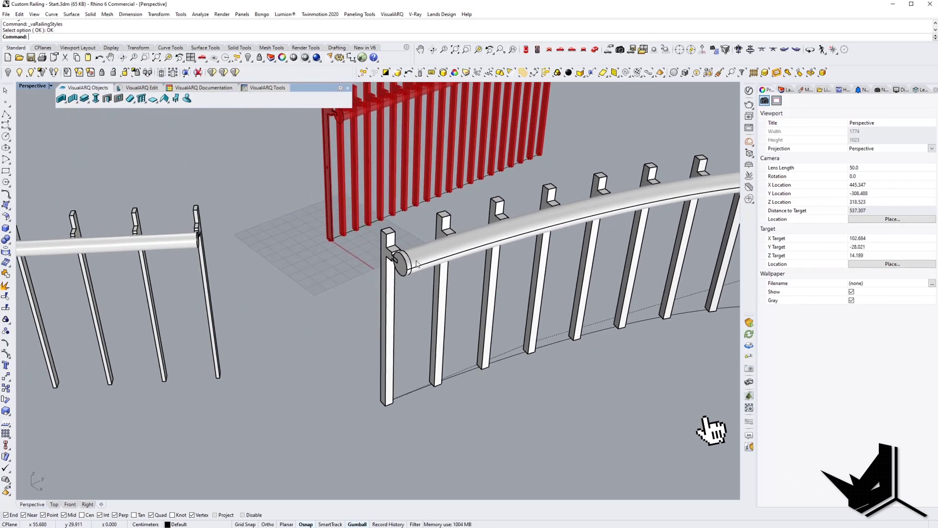
scroll(254, 244, down, 9)
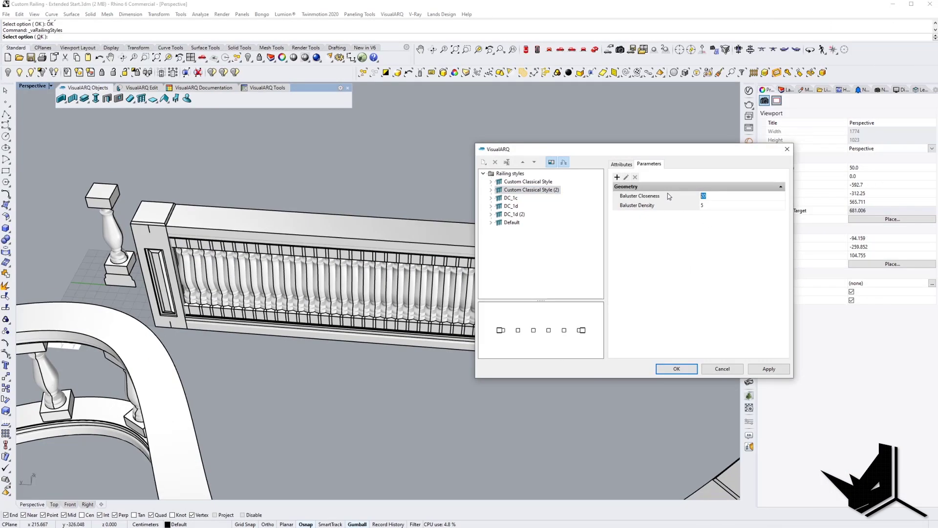
Apply the baluster closeness and density settings of the Custom Classical Style (2) railing style
click(769, 369)
click(677, 368)
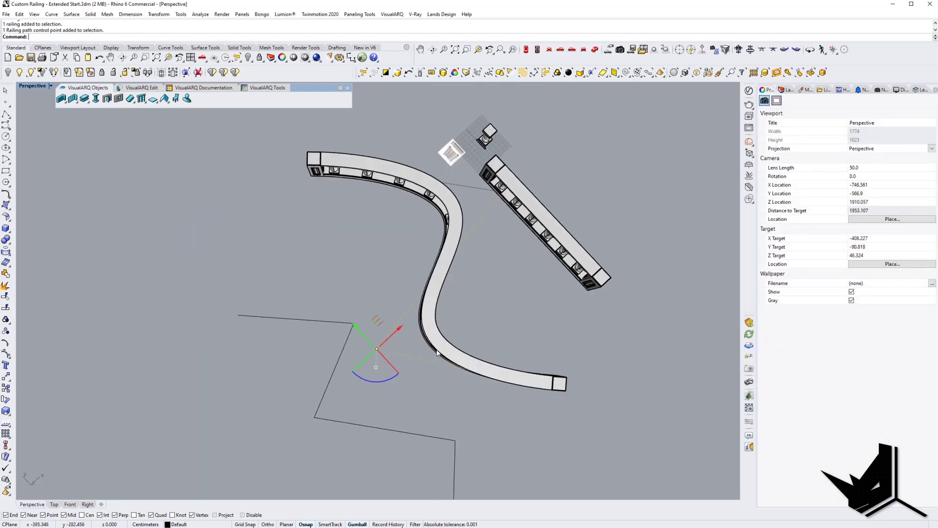
Move a path control point of the curved classical railing to straighten its lower bend
drag(398, 328, 430, 313)
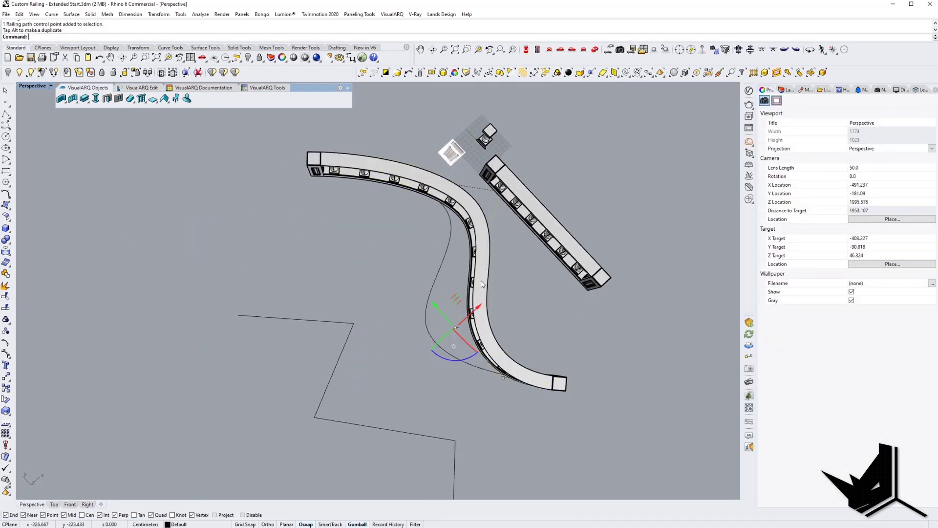